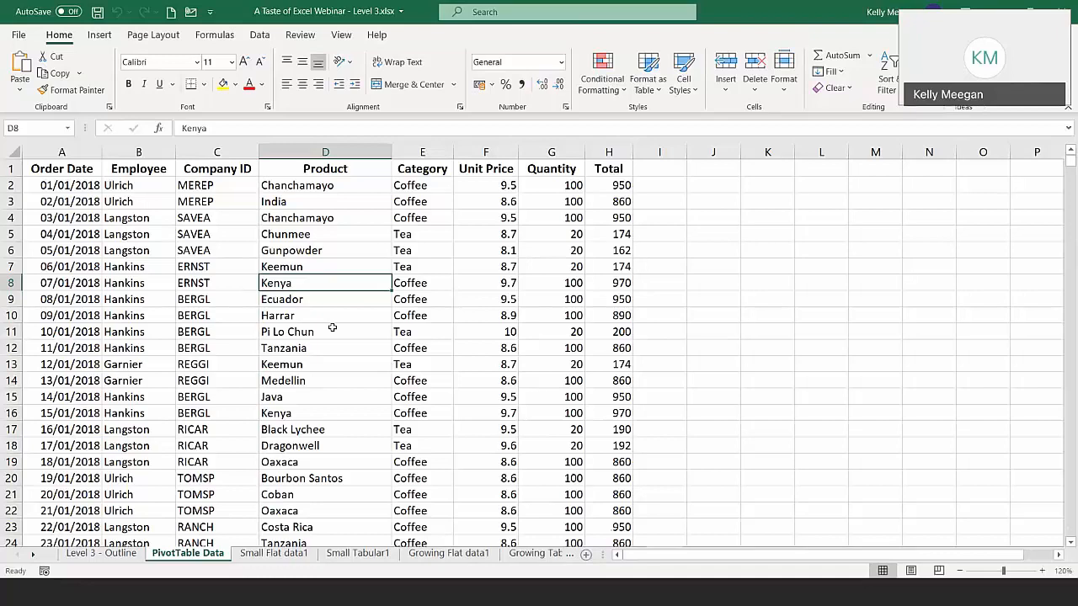
# Examine the order data from its last row back to the column headers, including the Employee and Product columns
pyautogui.hotkey('ctrl', 'Down')
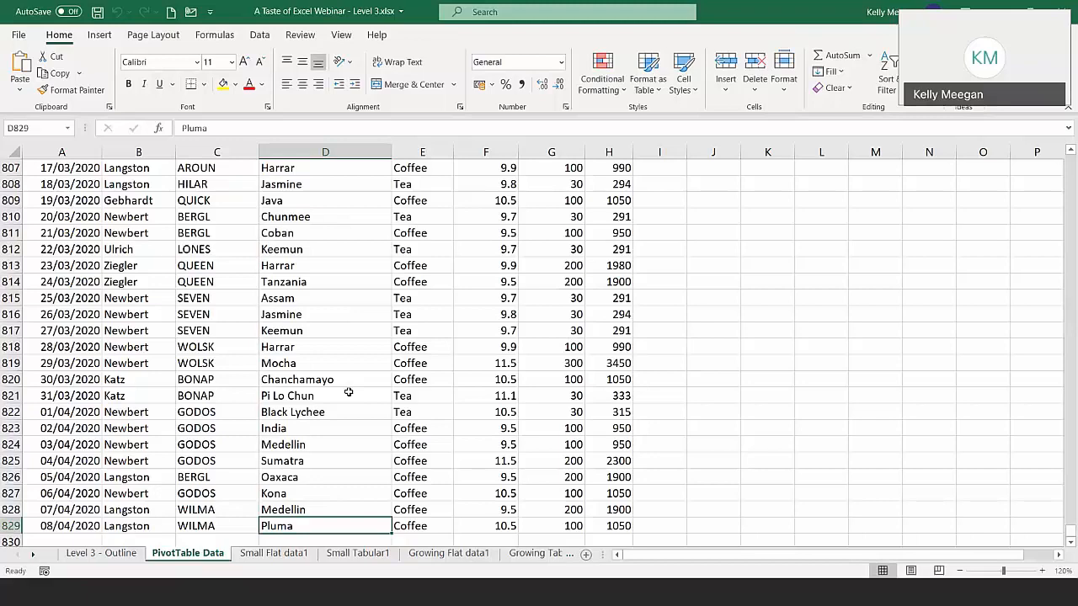
pyautogui.hotkey('ctrl', 'Up')
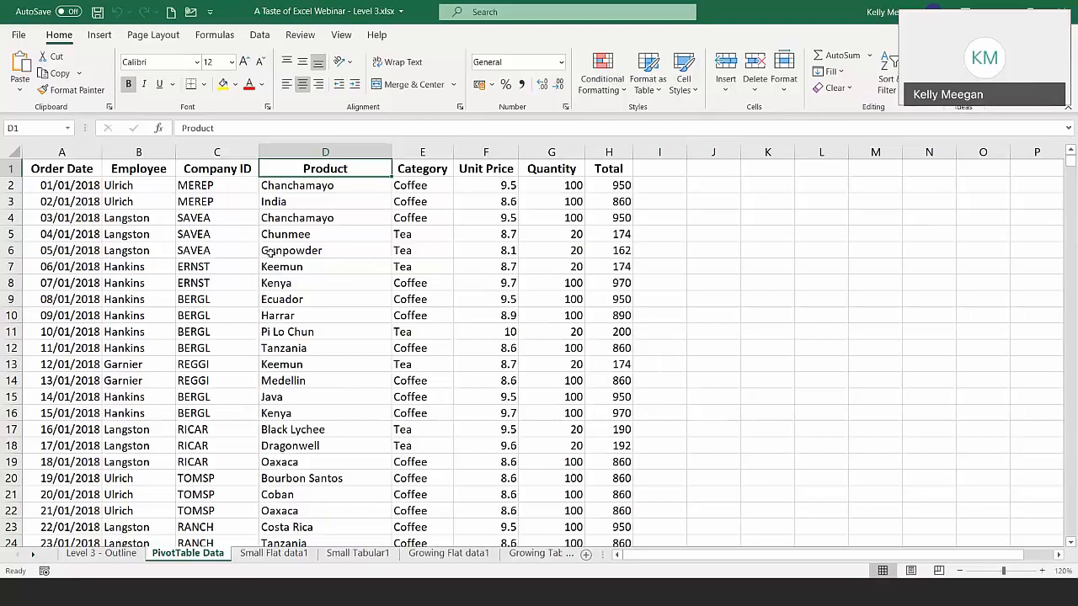
pyautogui.click(145, 187)
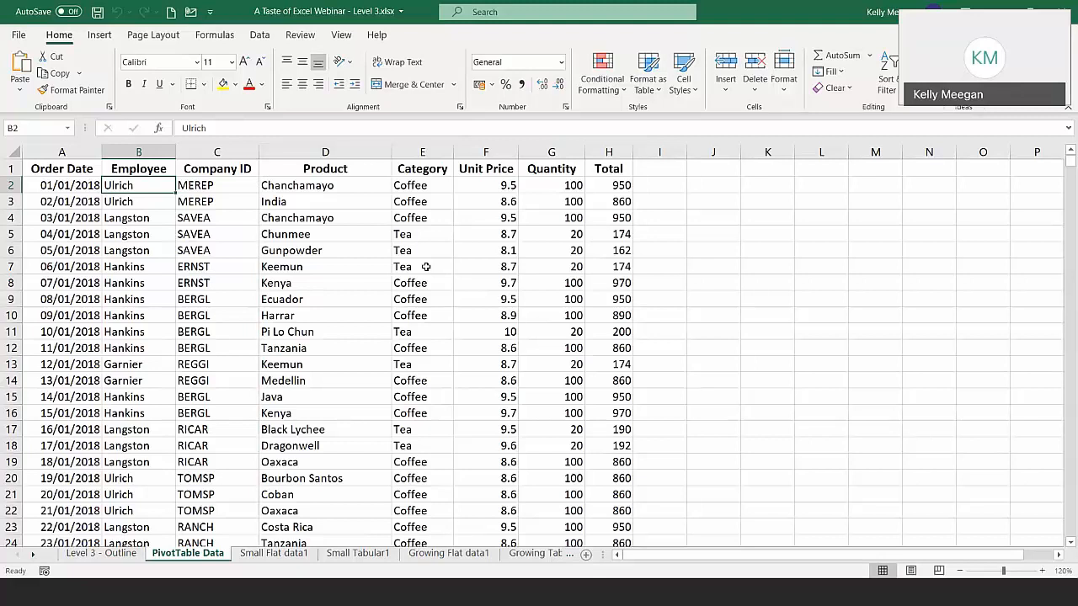
pyautogui.click(327, 171)
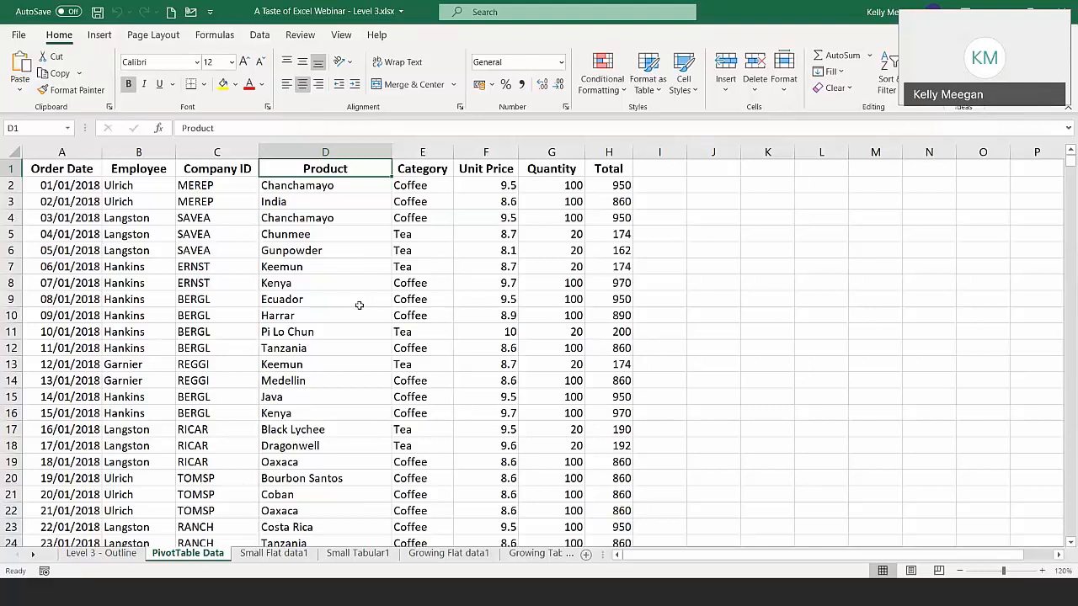
# Insert a PivotTable on a new worksheet from the order data in range A1:H829
pyautogui.click(341, 267)
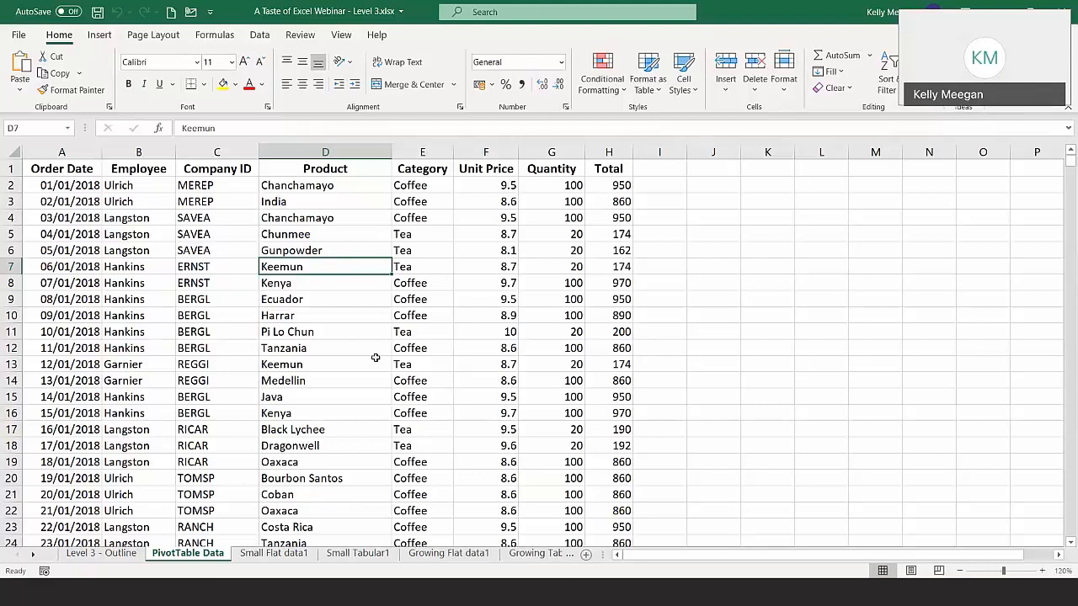
pyautogui.click(100, 35)
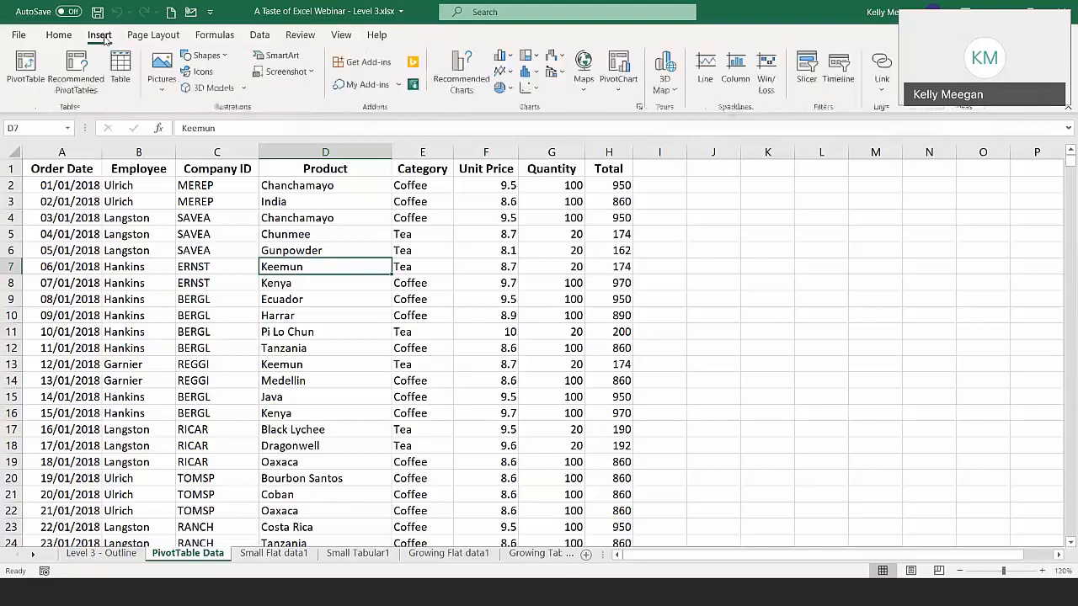
pyautogui.click(21, 84)
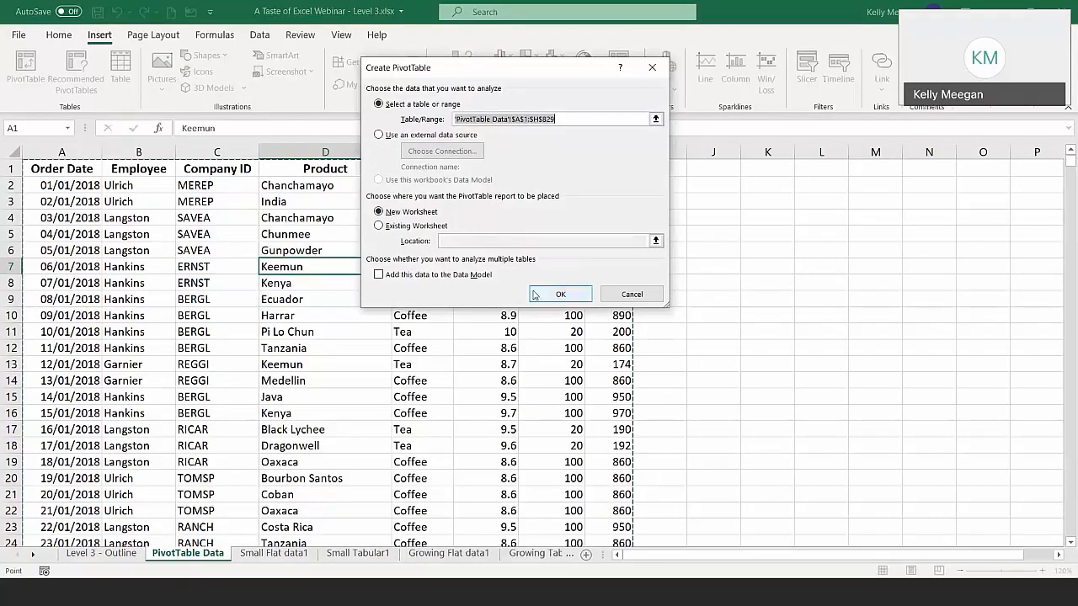
pyautogui.click(560, 294)
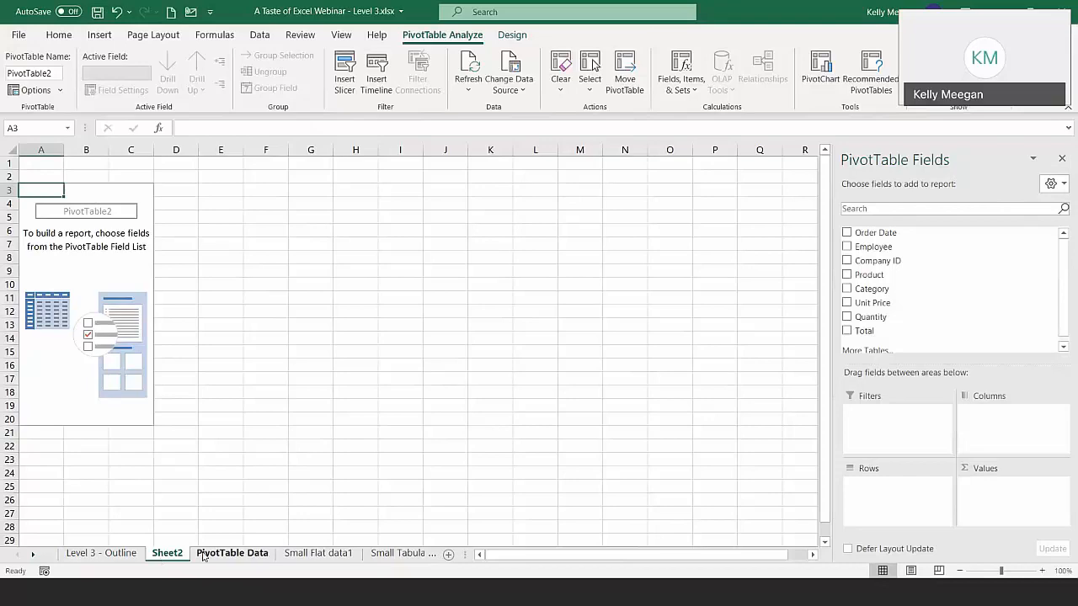
# Rename the new worksheet holding the empty PivotTable as PivotTable
pyautogui.click(240, 555)
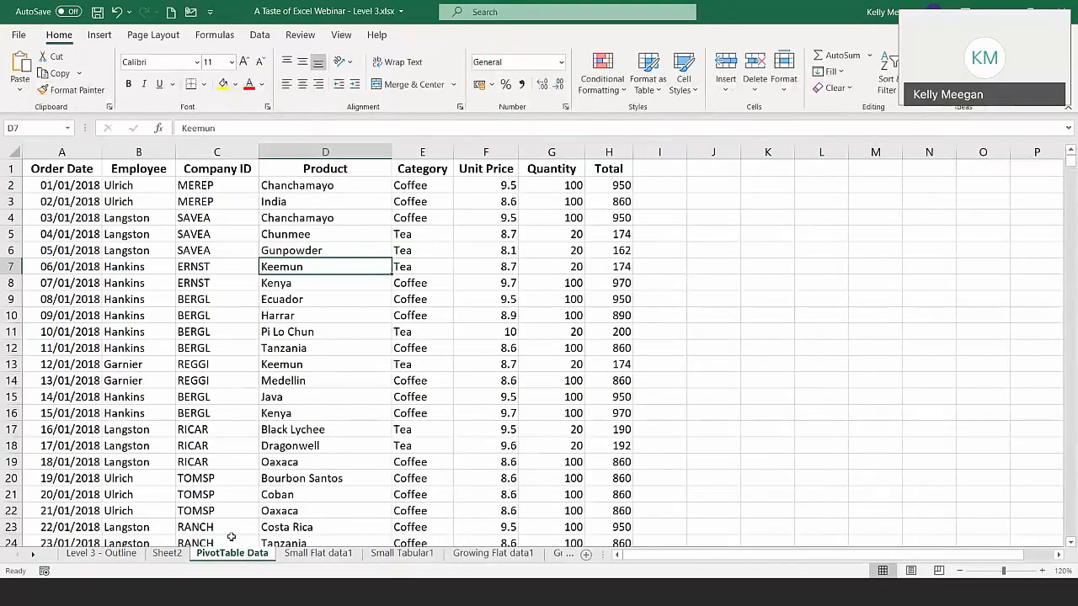
pyautogui.click(166, 554)
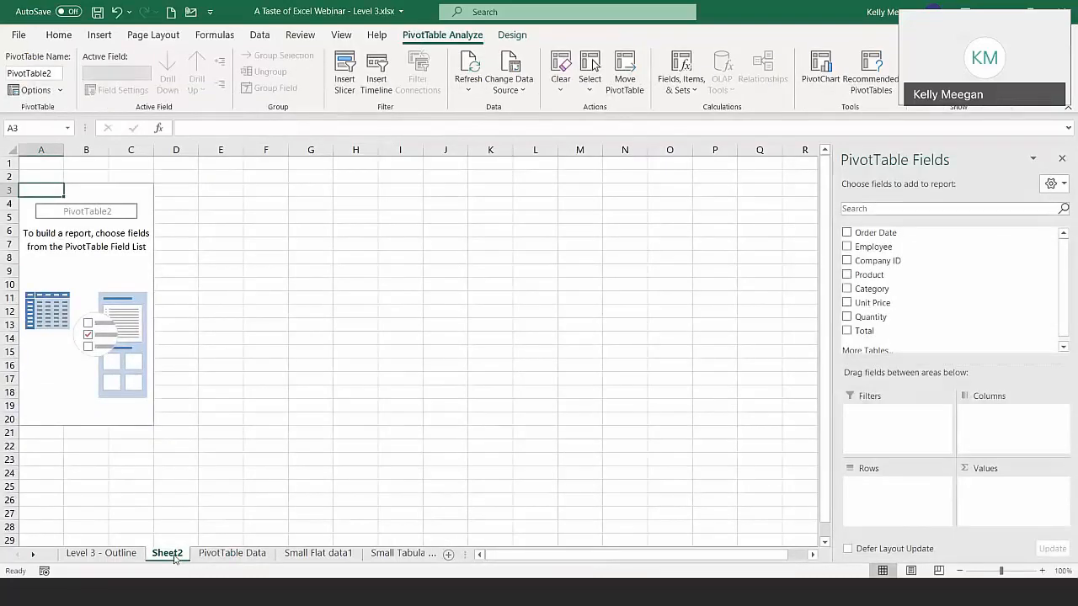
pyautogui.doubleClick(168, 554)
pyautogui.write('P')
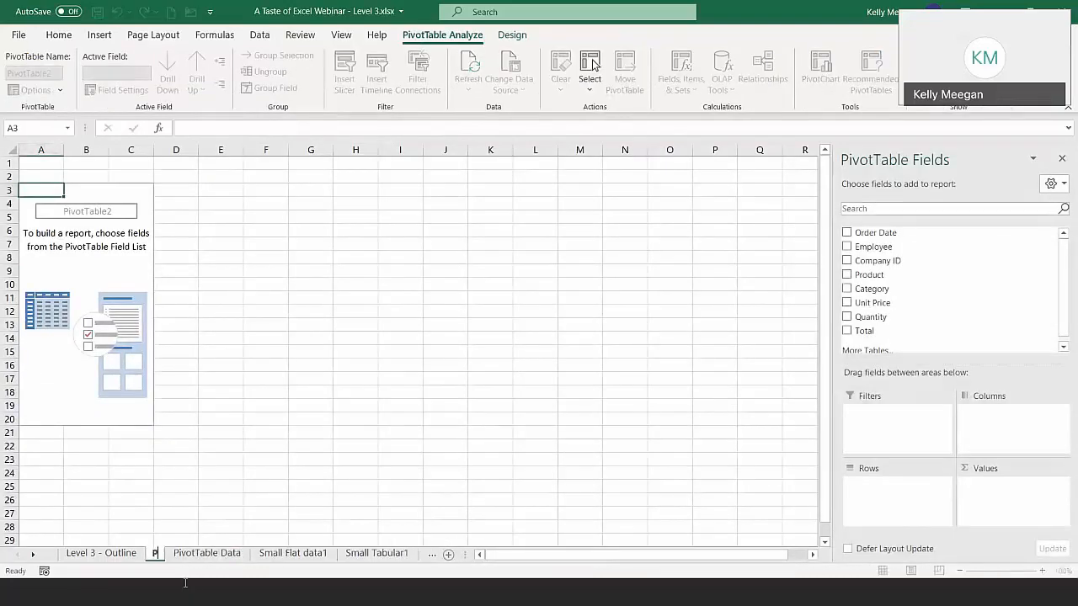
pyautogui.write('ivotTable')
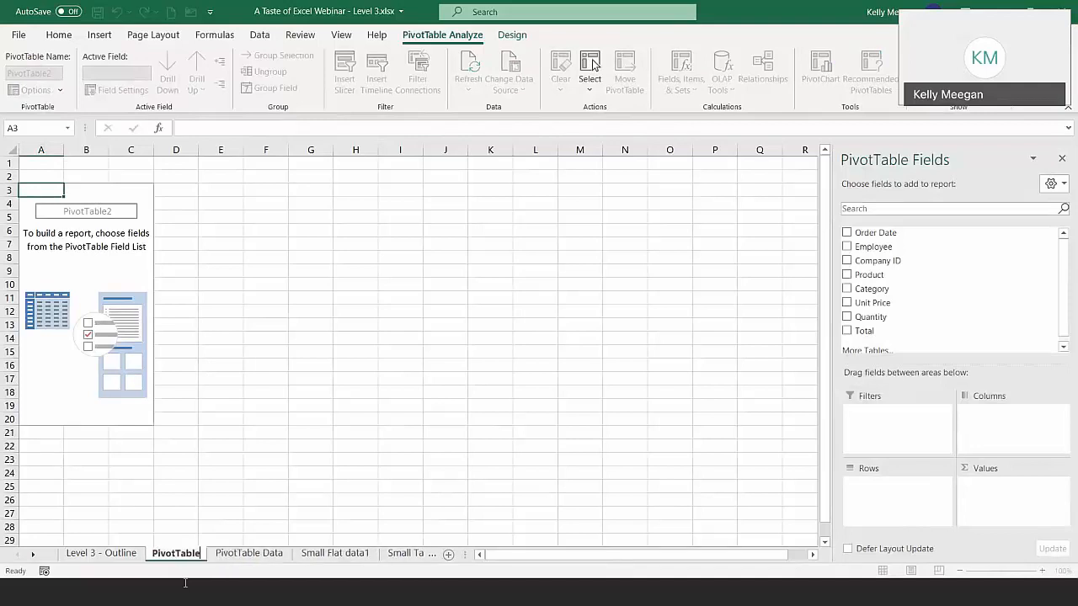
pyautogui.press('Return')
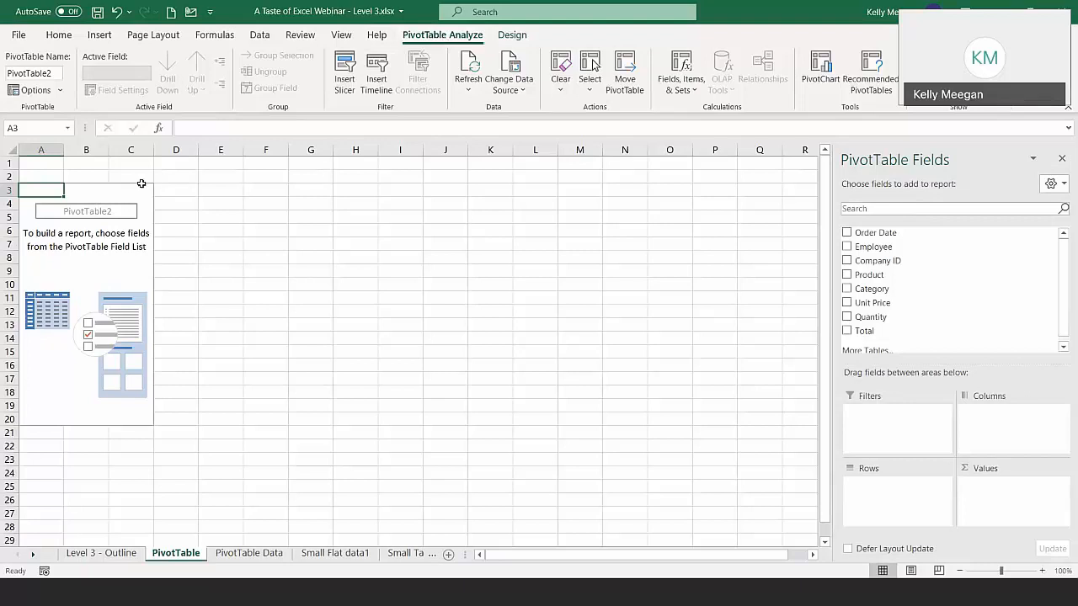
# Build the PivotTable with Category in the rows and the sum of Total as values, after trying Category in the columns
pyautogui.click(347, 246)
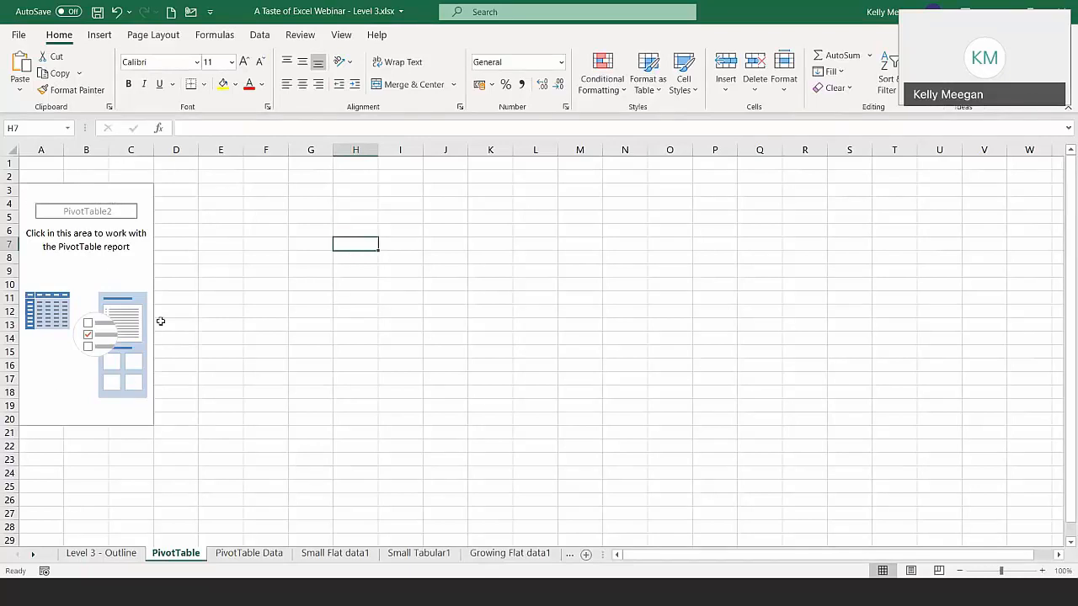
pyautogui.click(74, 274)
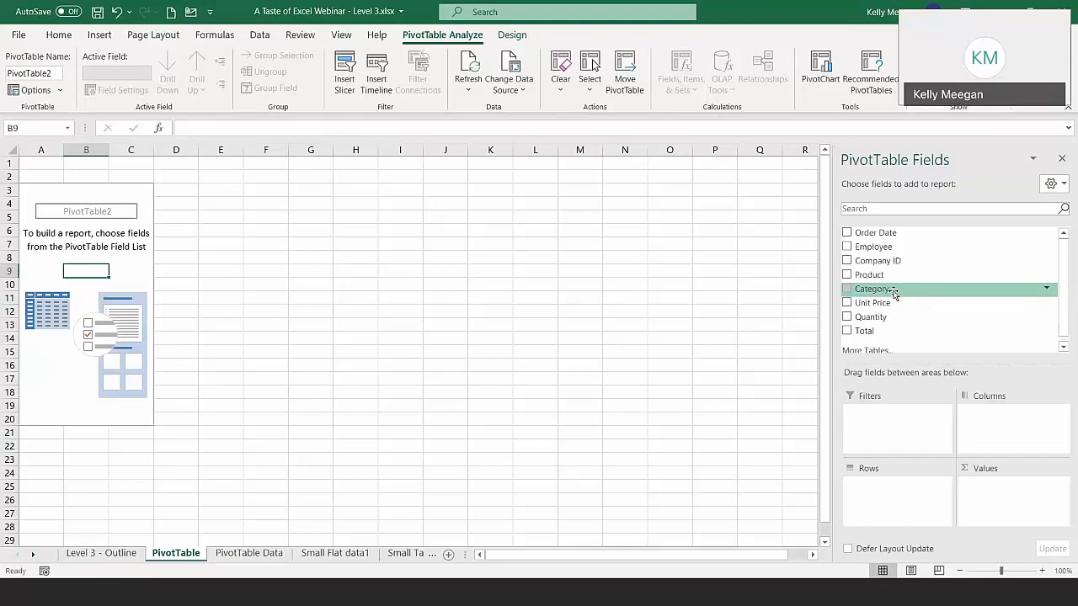
pyautogui.moveTo(894, 290); pyautogui.dragTo(995, 427)
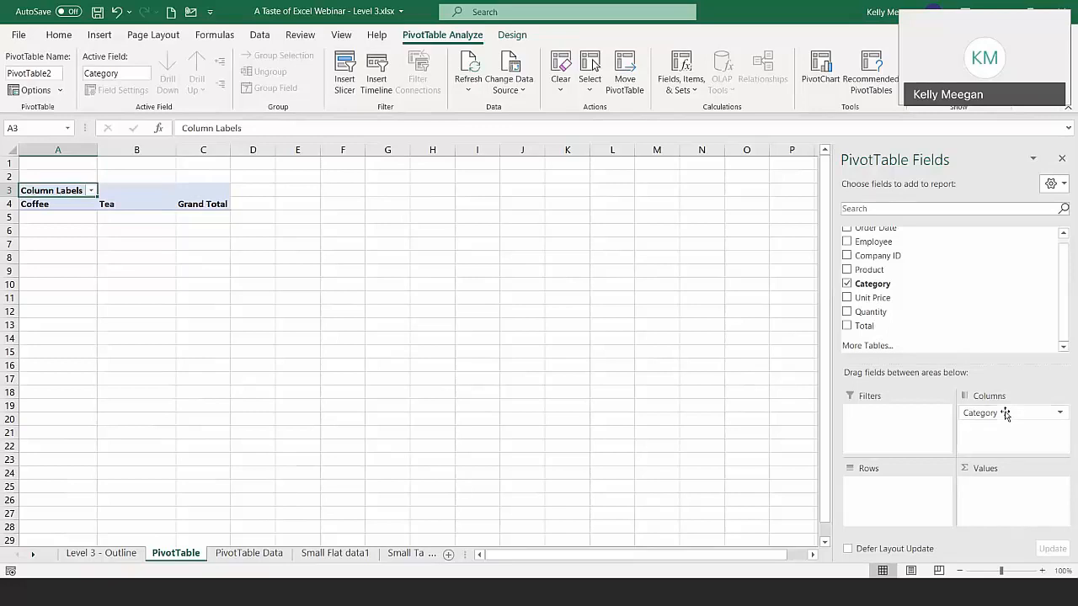
pyautogui.moveTo(1005, 413); pyautogui.dragTo(909, 496)
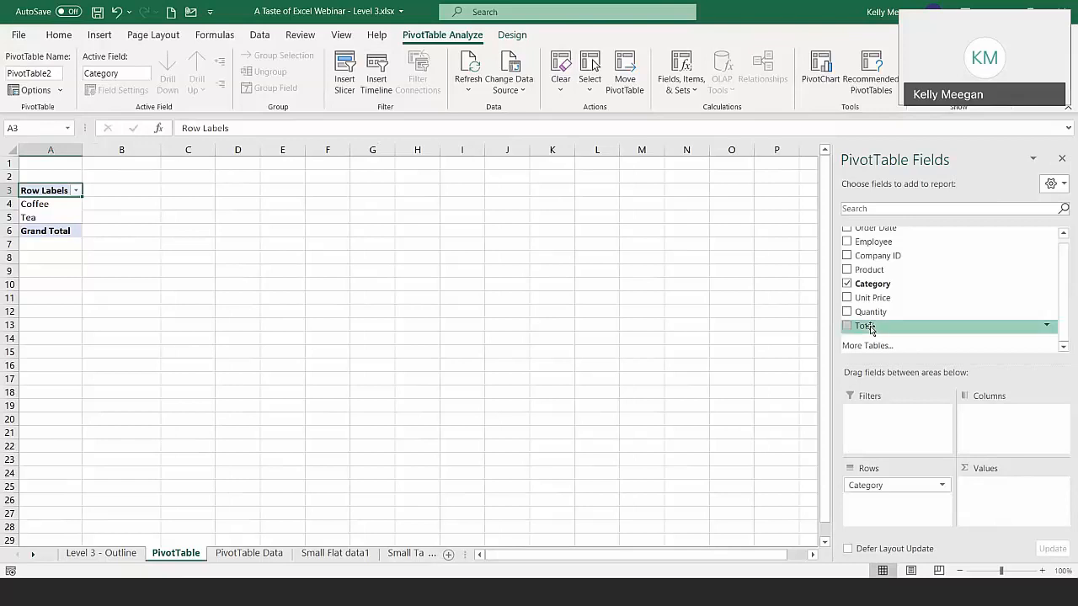
pyautogui.moveTo(871, 330); pyautogui.dragTo(1002, 499)
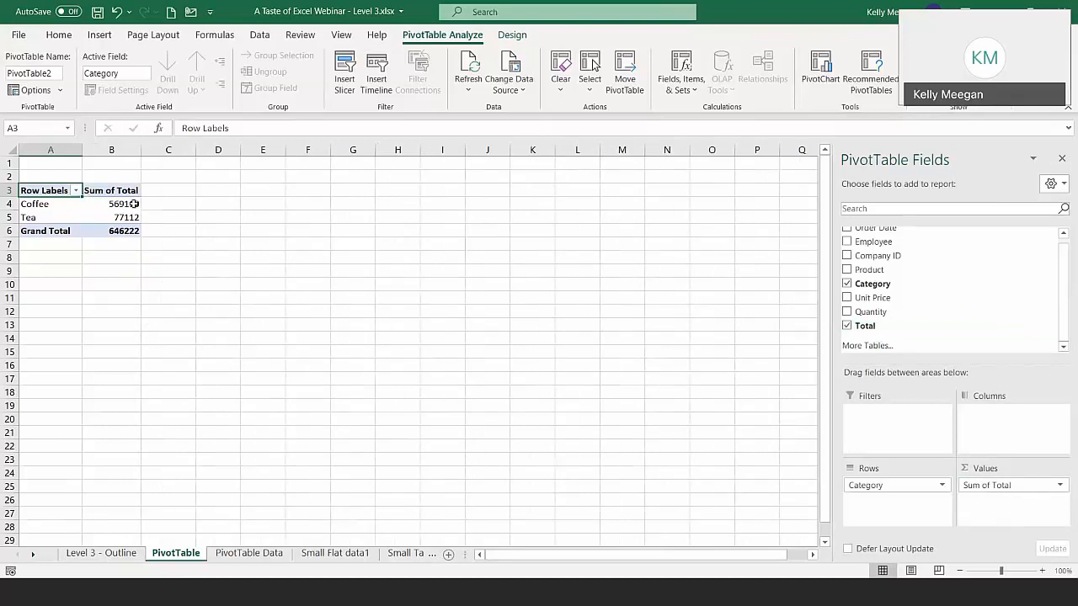
# Move Category from the rows to the columns and add Employee to the rows of the PivotTable
pyautogui.moveTo(123, 203)
pyautogui.moveTo(872, 489); pyautogui.dragTo(926, 414)
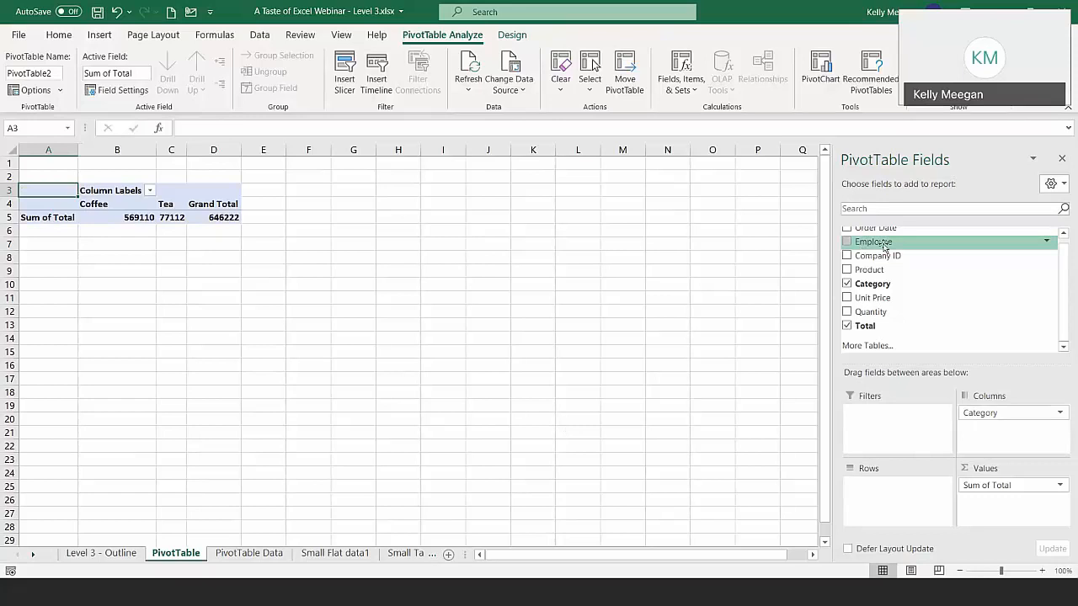
pyautogui.moveTo(883, 245); pyautogui.dragTo(892, 497)
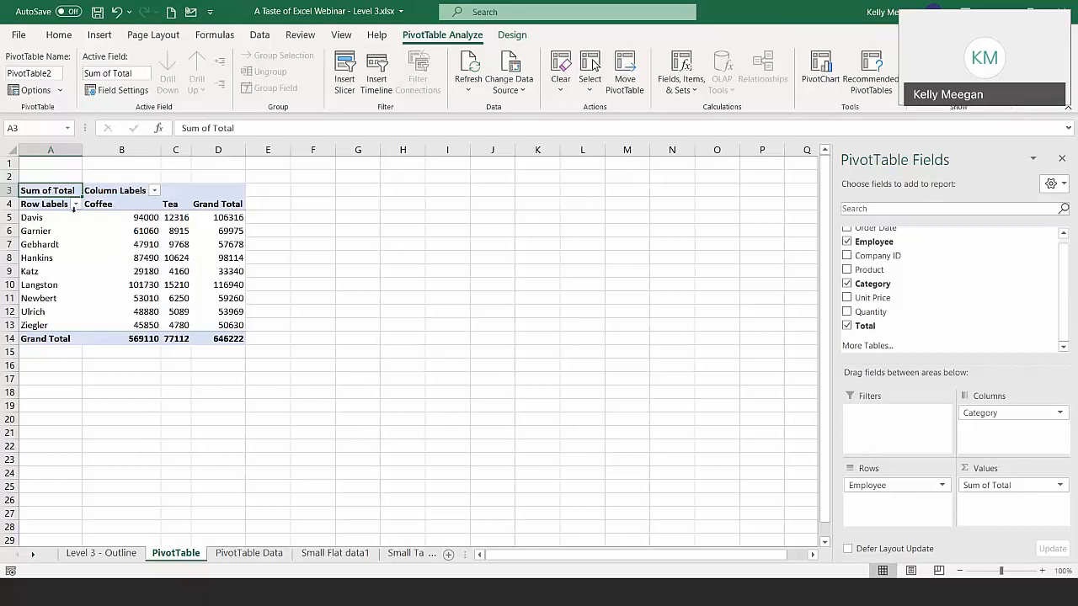
# Filter the PivotTable's row labels to only the first employee in the list
pyautogui.click(75, 205)
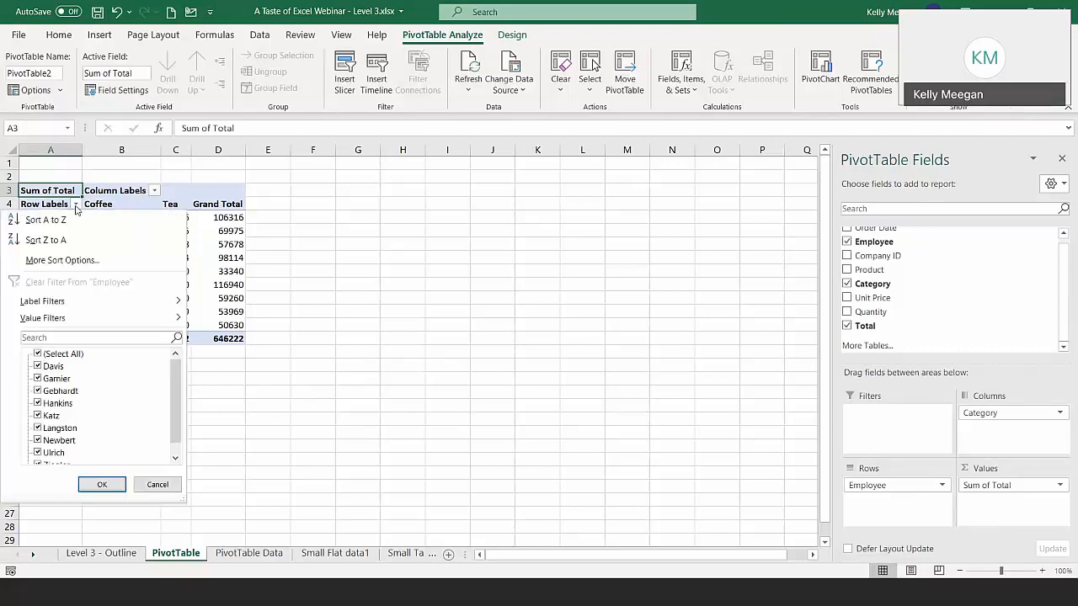
pyautogui.click(38, 355)
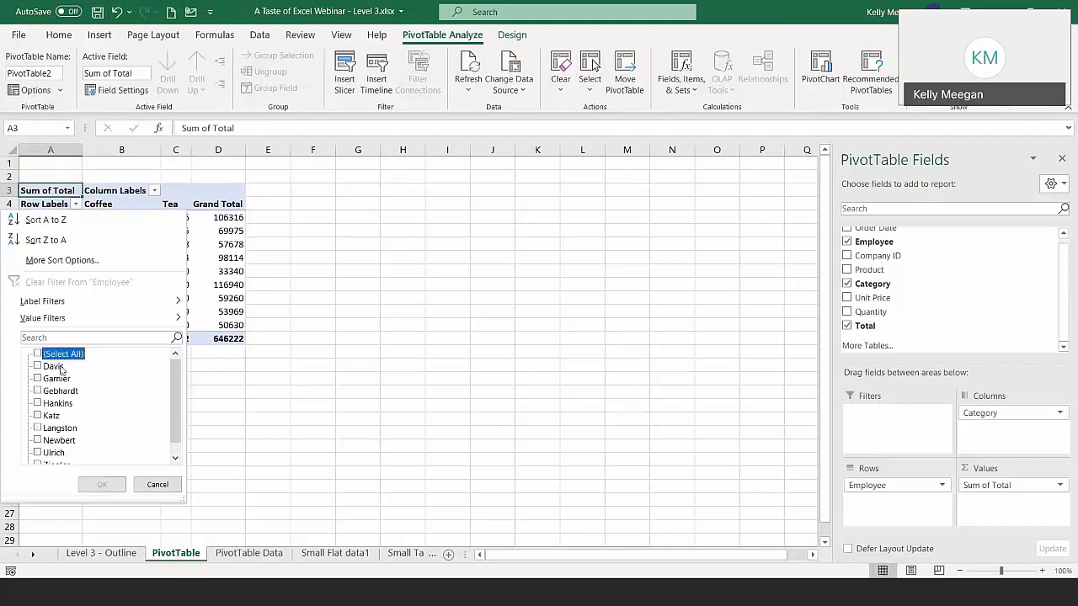
pyautogui.click(38, 367)
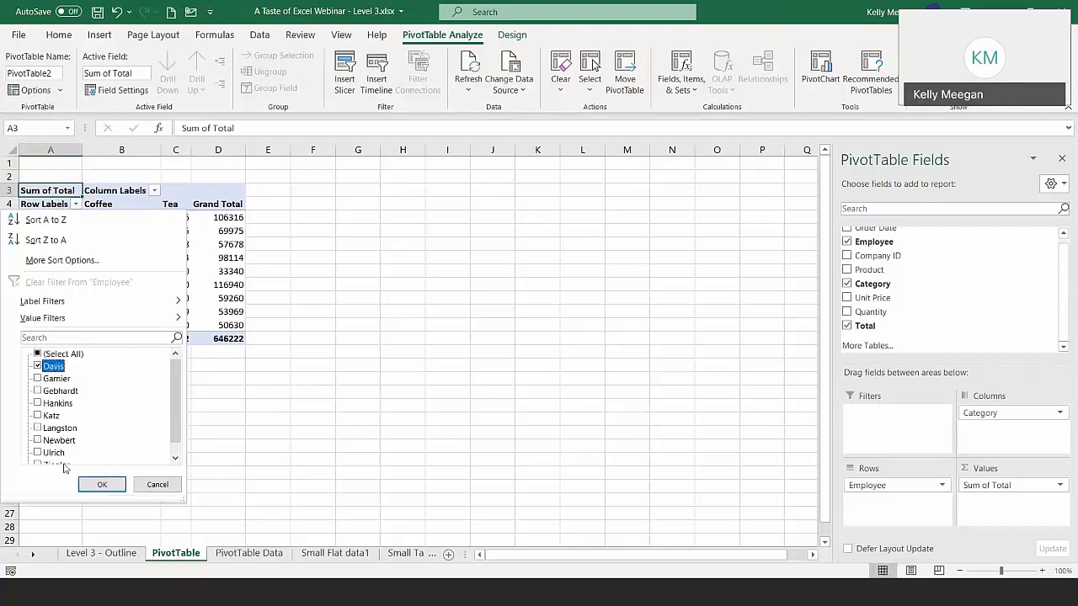
pyautogui.click(106, 486)
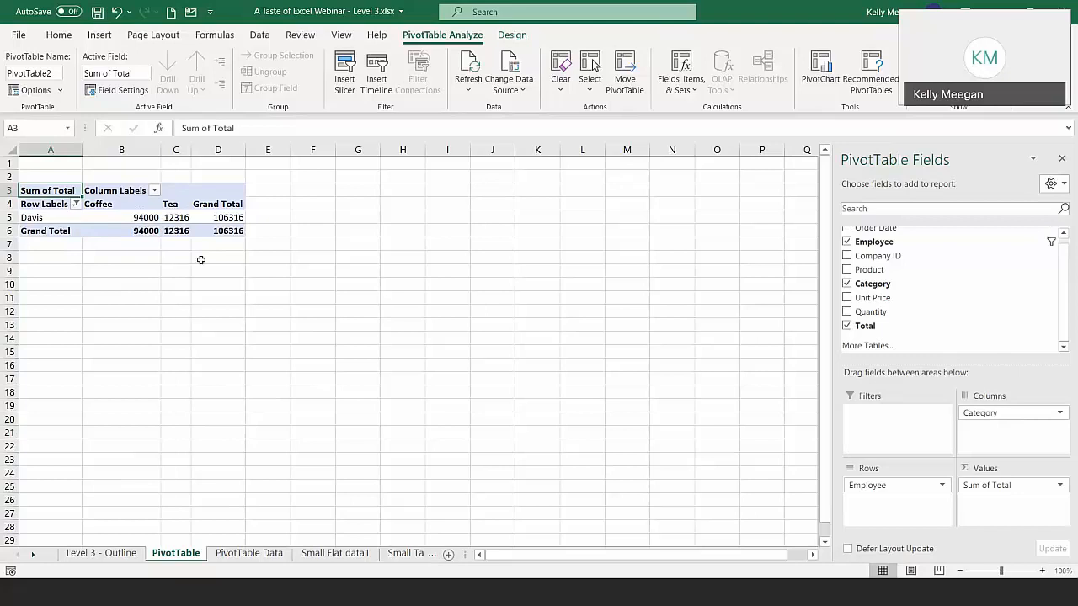
# Filter the PivotTable's column labels to show only Coffee by excluding Tea
pyautogui.click(154, 191)
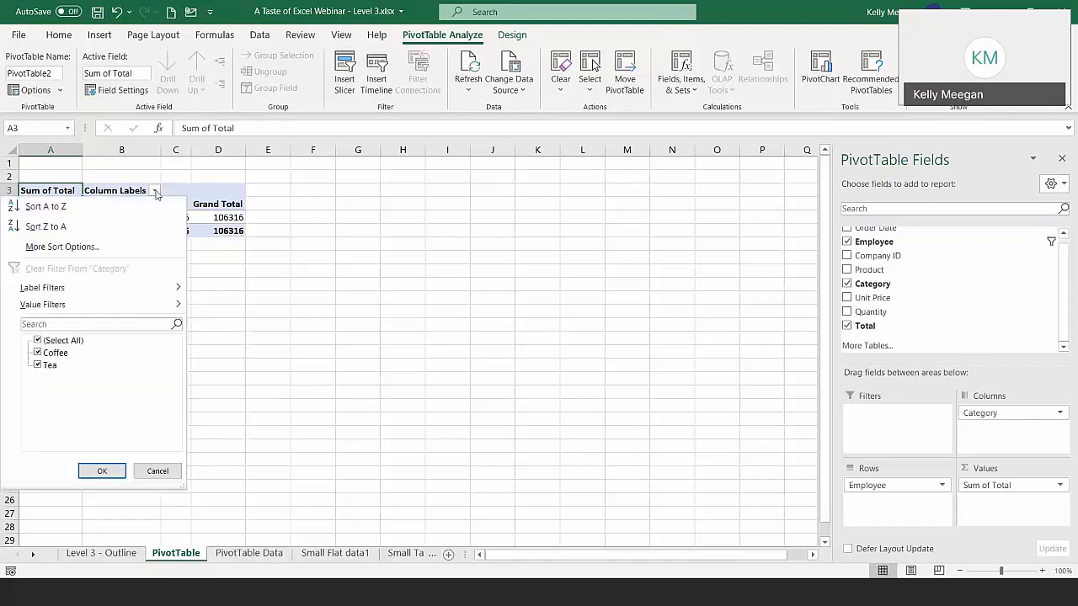
pyautogui.click(38, 364)
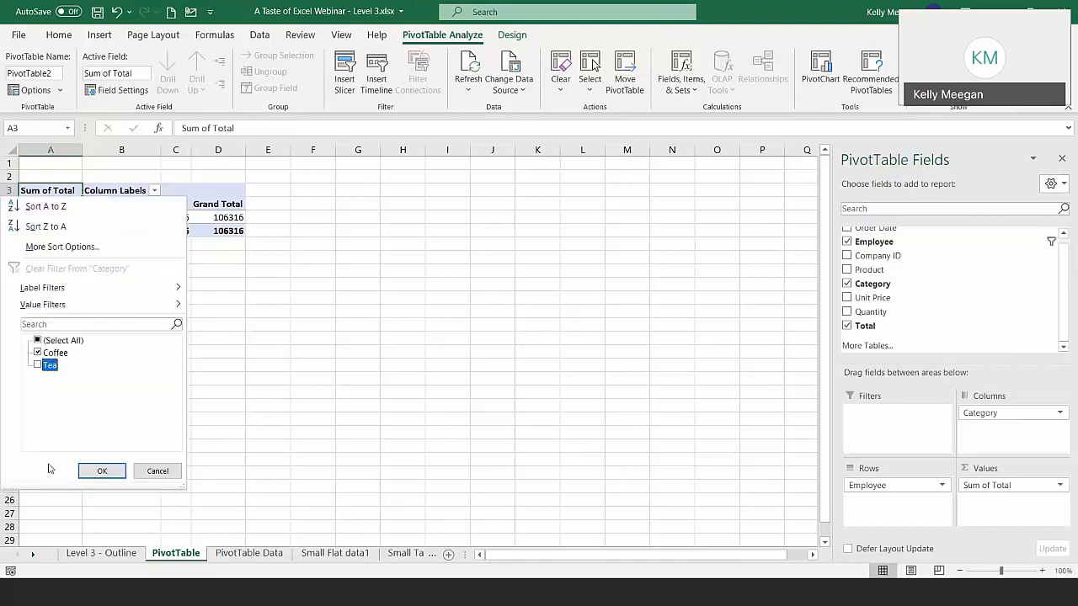
pyautogui.click(99, 470)
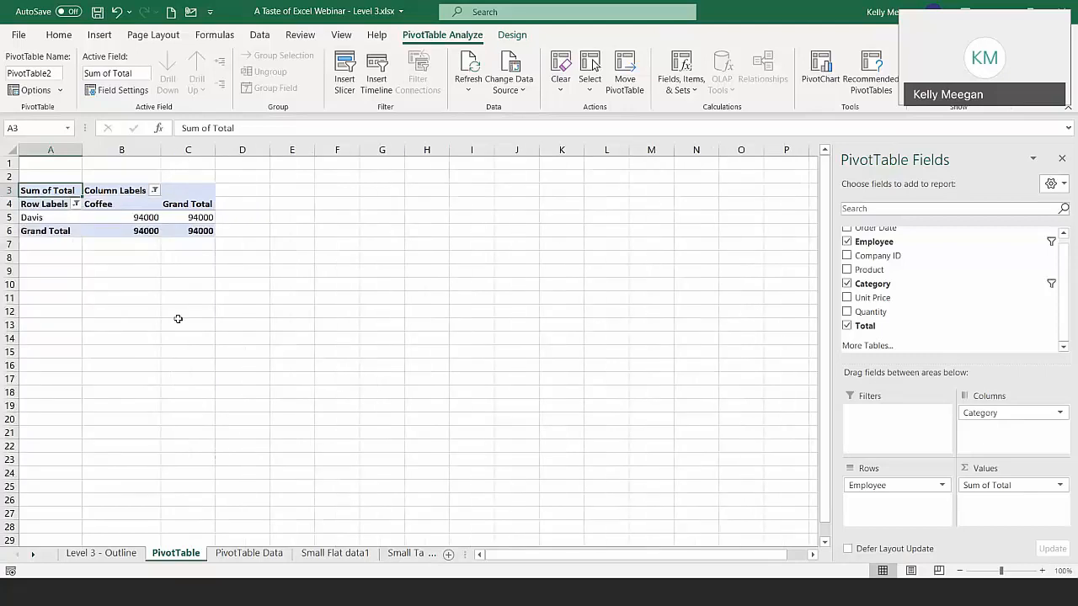
# Clear the Category filter and the Employee filter from the PivotTable
pyautogui.click(154, 192)
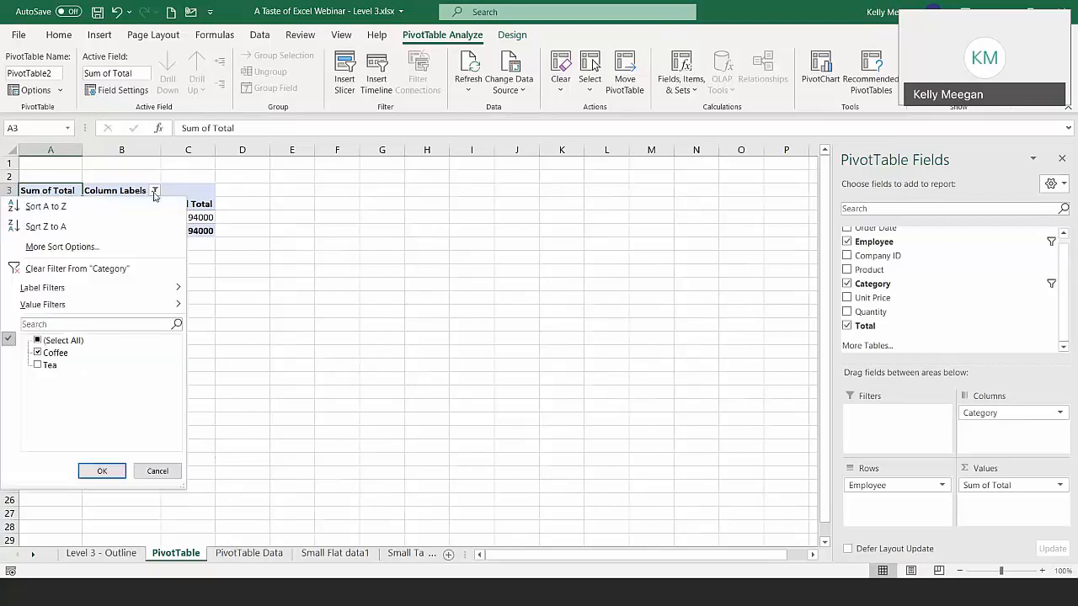
pyautogui.click(124, 268)
pyautogui.click(76, 204)
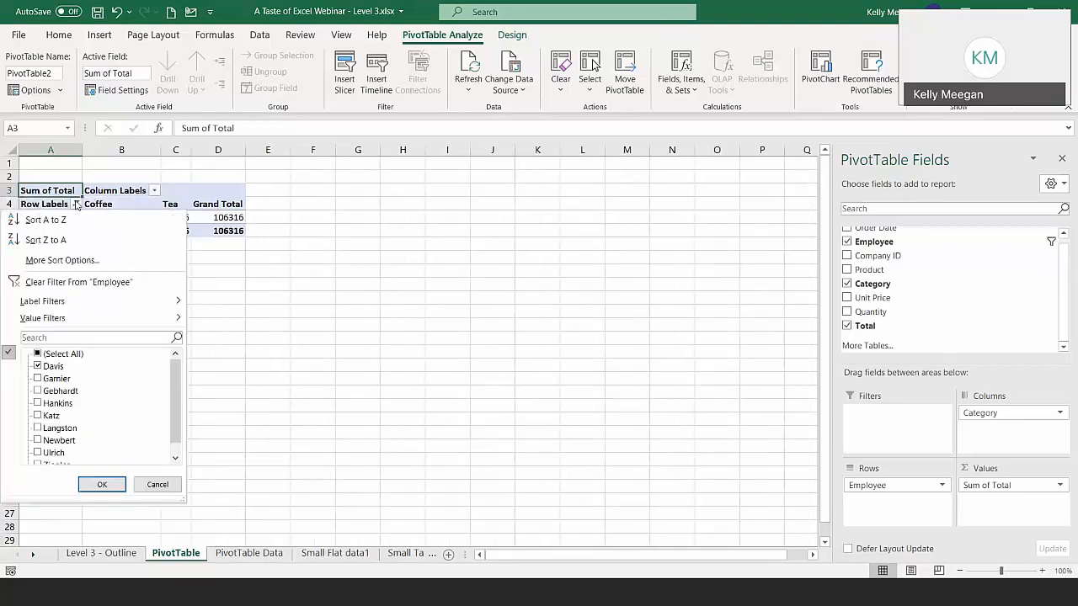
pyautogui.click(77, 282)
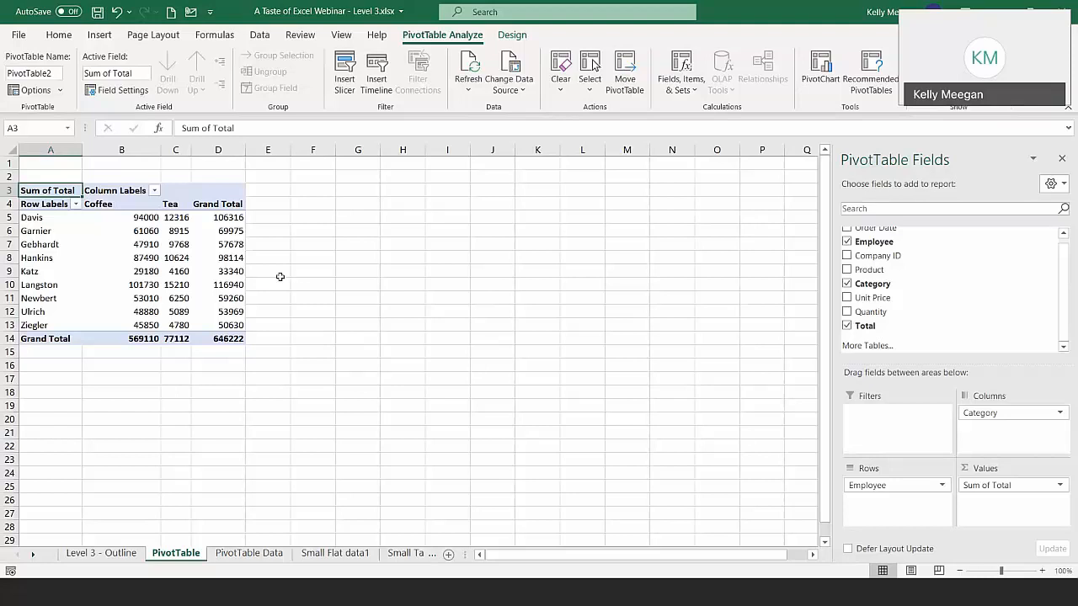
# Try formatting only cell B7 as Currency with the € symbol and two decimal places, and undo it
pyautogui.moveTo(150, 258)
pyautogui.click(146, 246)
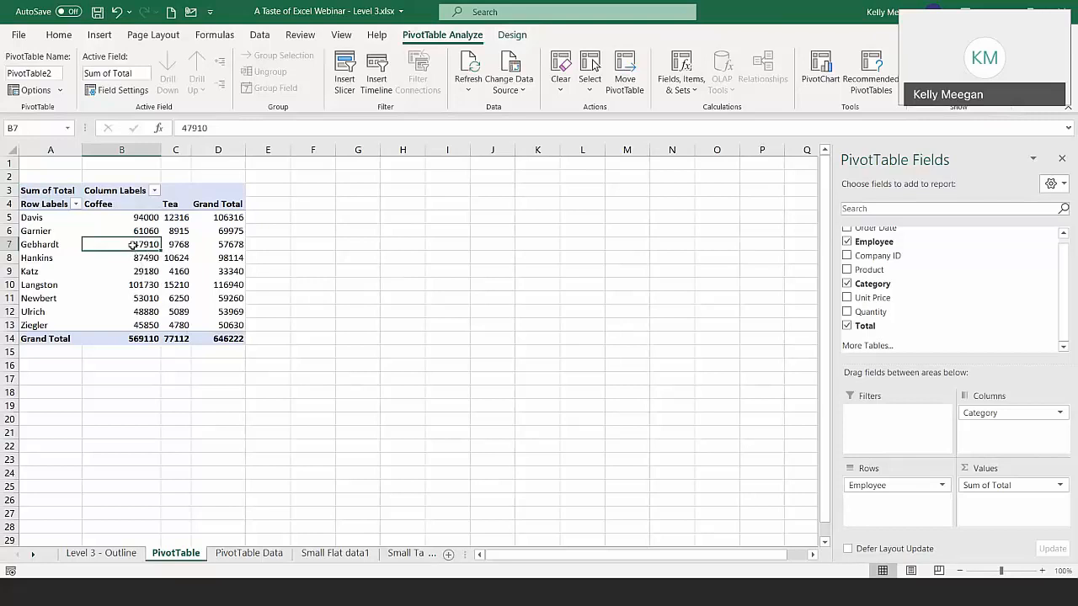
pyautogui.moveTo(135, 243)
pyautogui.moveTo(175, 329)
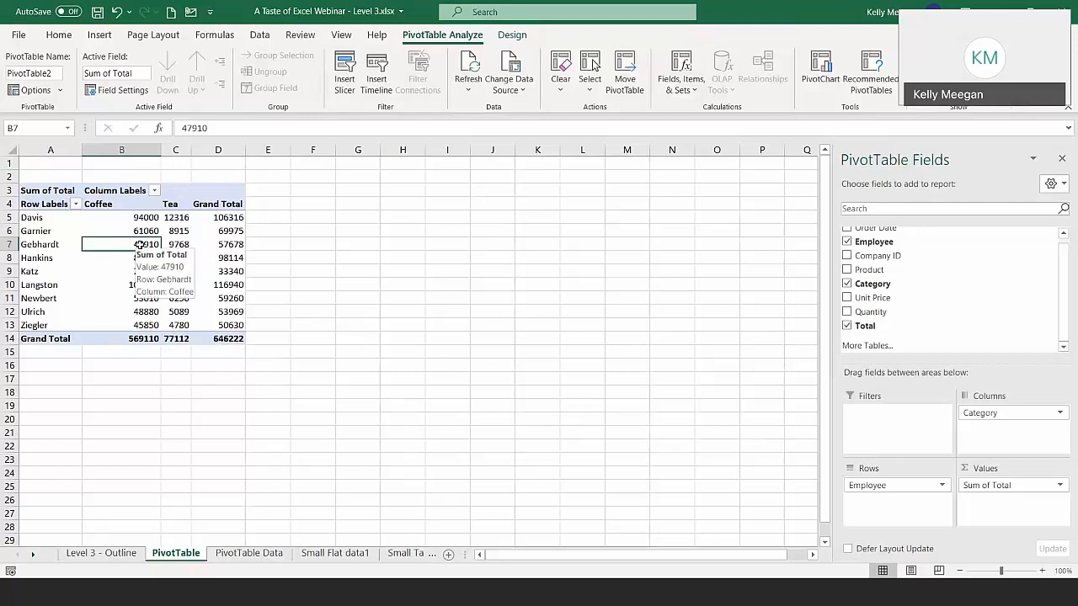
pyautogui.rightClick(140, 244)
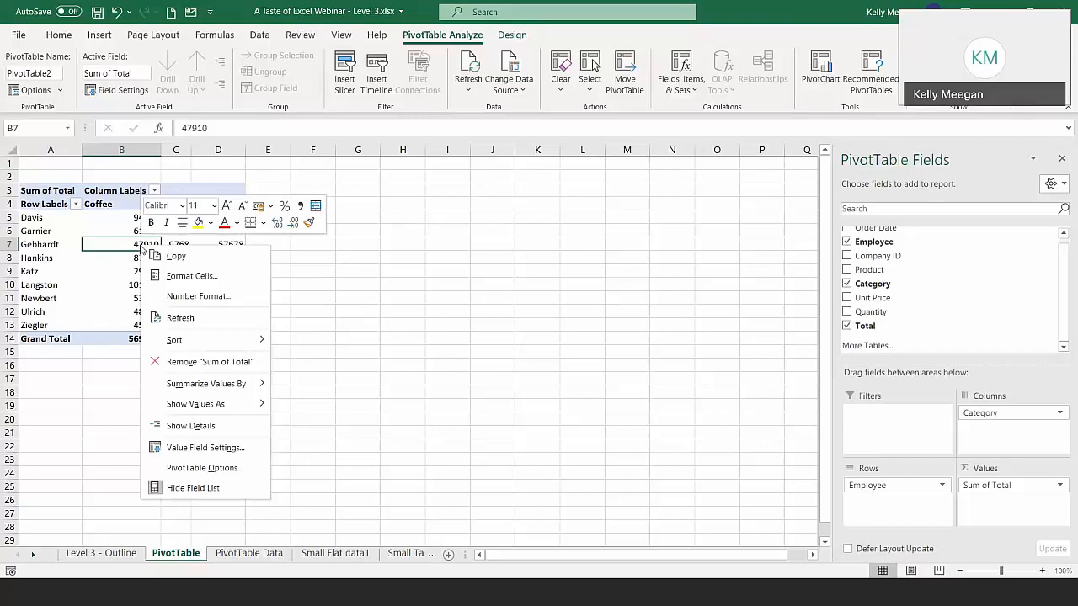
pyautogui.click(193, 281)
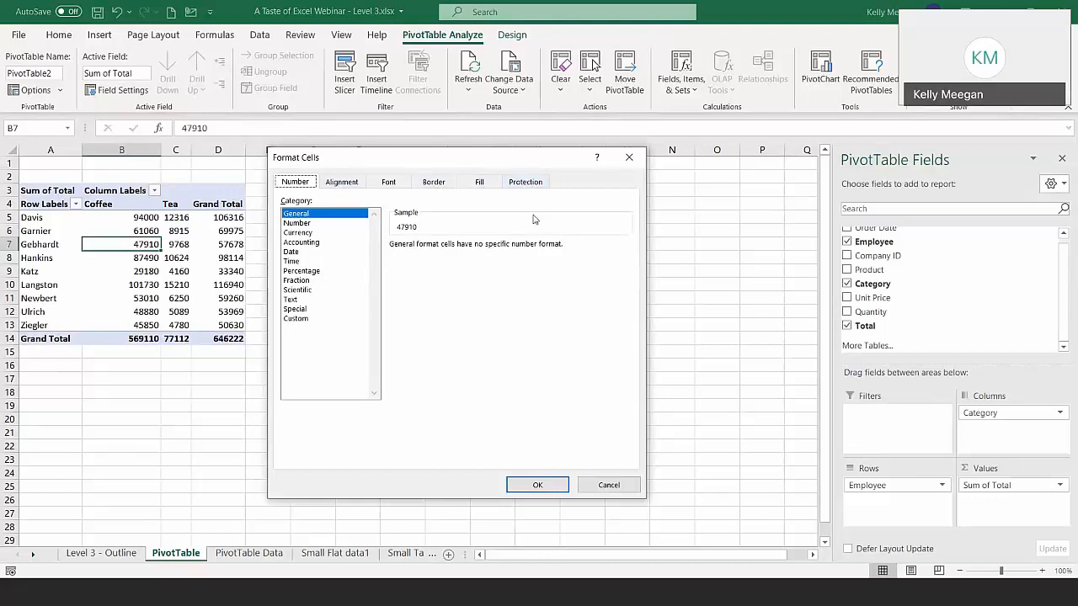
pyautogui.click(299, 233)
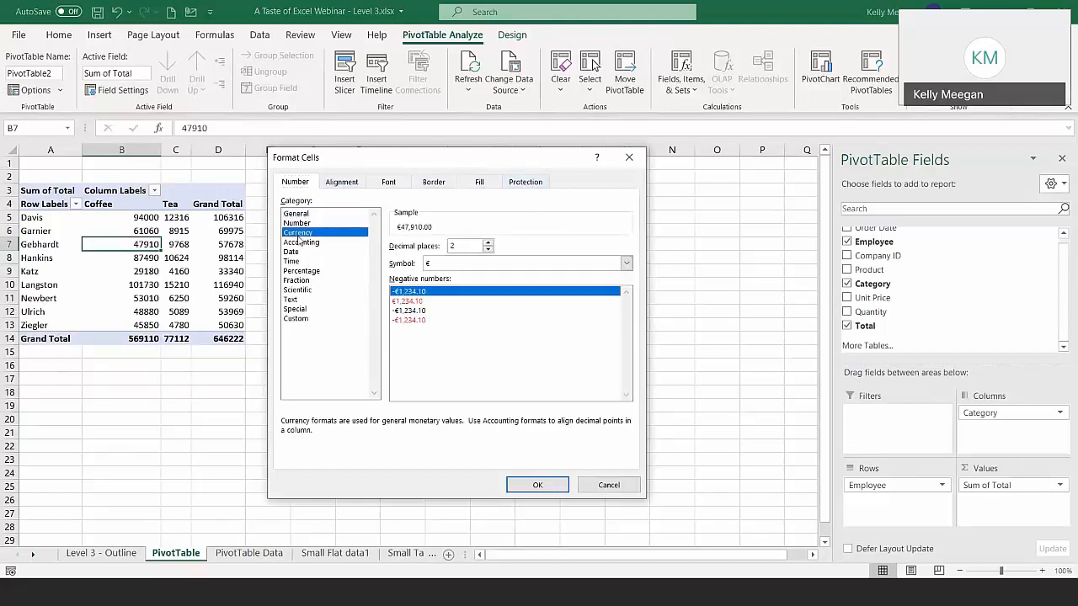
pyautogui.click(524, 487)
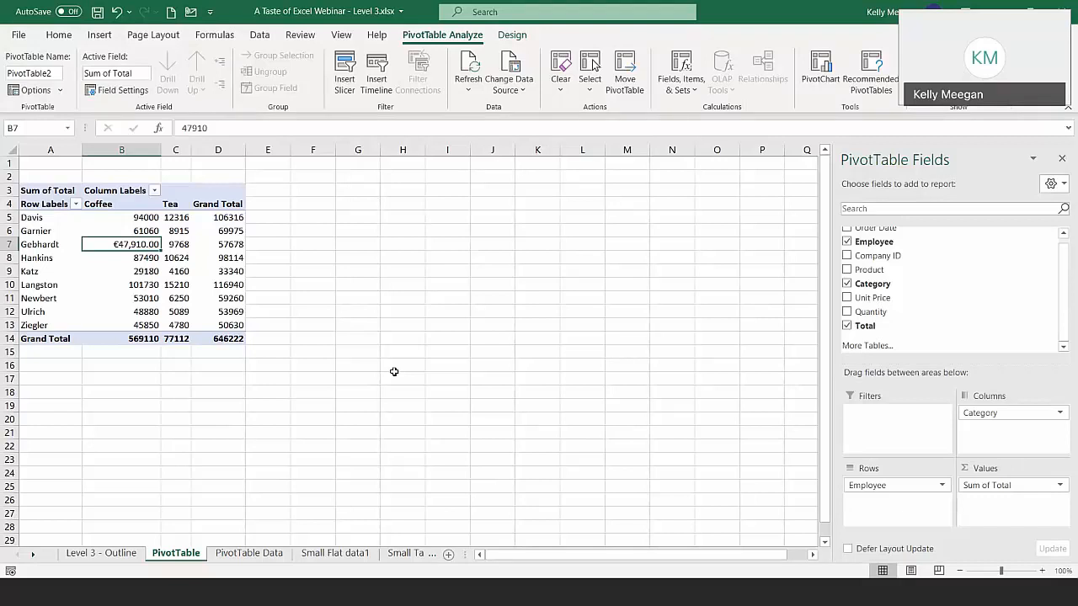
pyautogui.moveTo(123, 256)
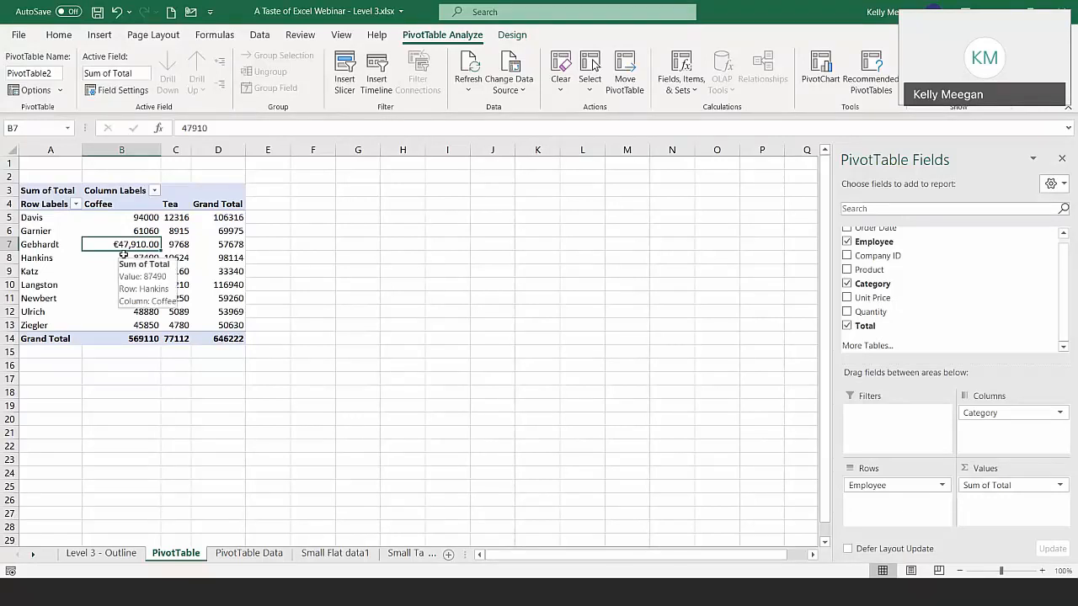
pyautogui.click(118, 13)
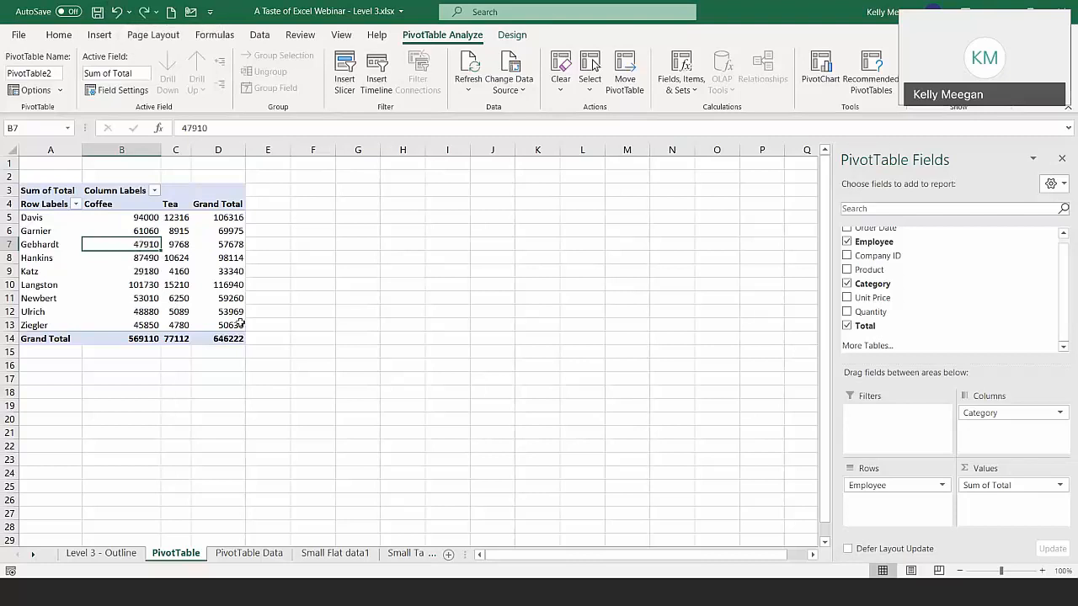
# Apply a Currency number format with the € symbol and two decimal places to all Sum of Total values
pyautogui.rightClick(137, 246)
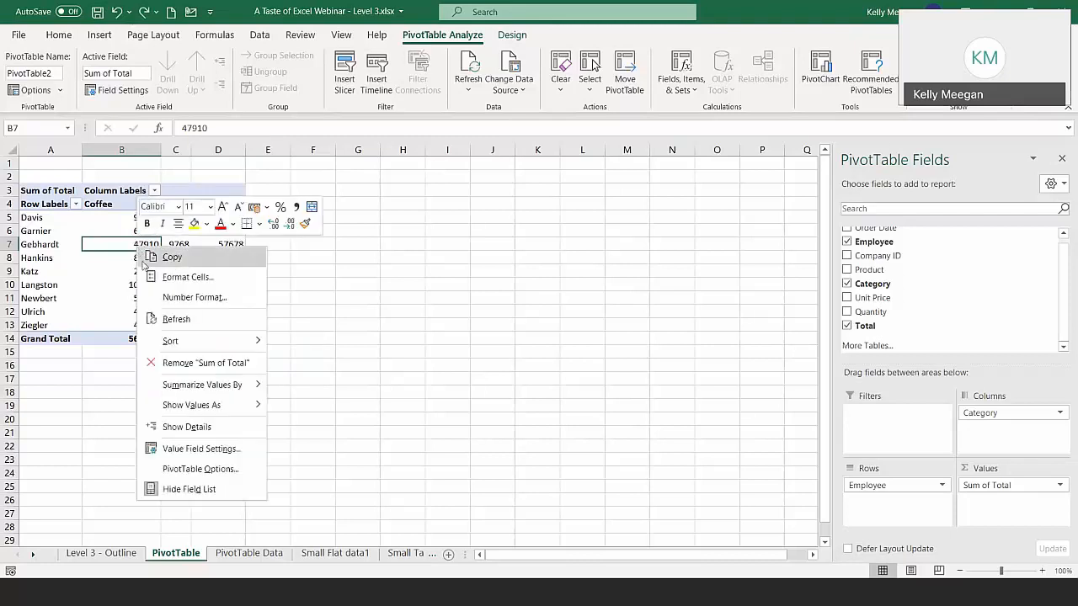
pyautogui.click(187, 301)
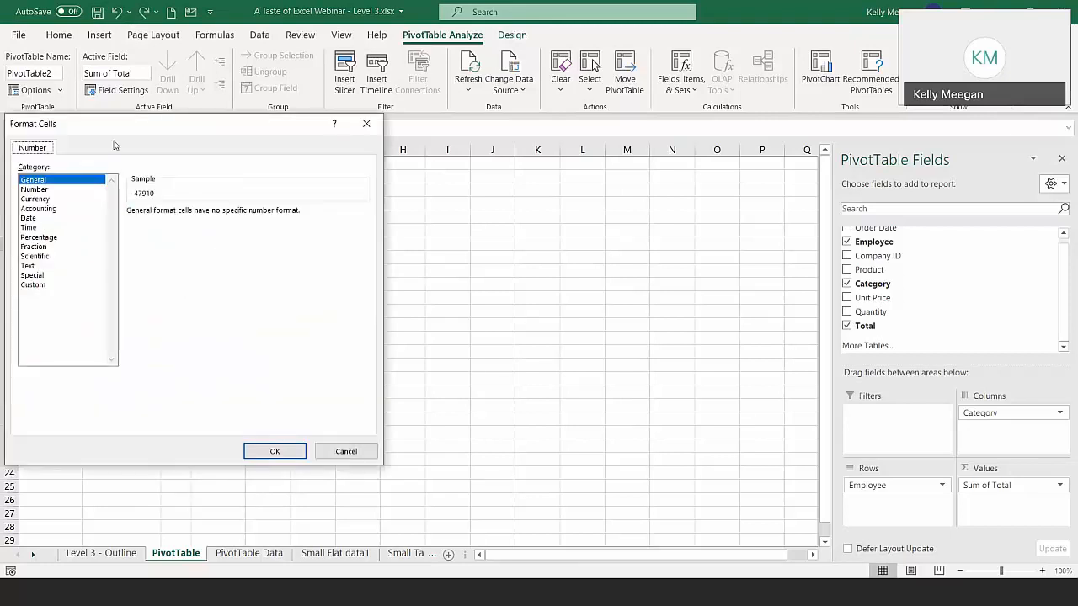
pyautogui.moveTo(110, 130); pyautogui.dragTo(352, 154)
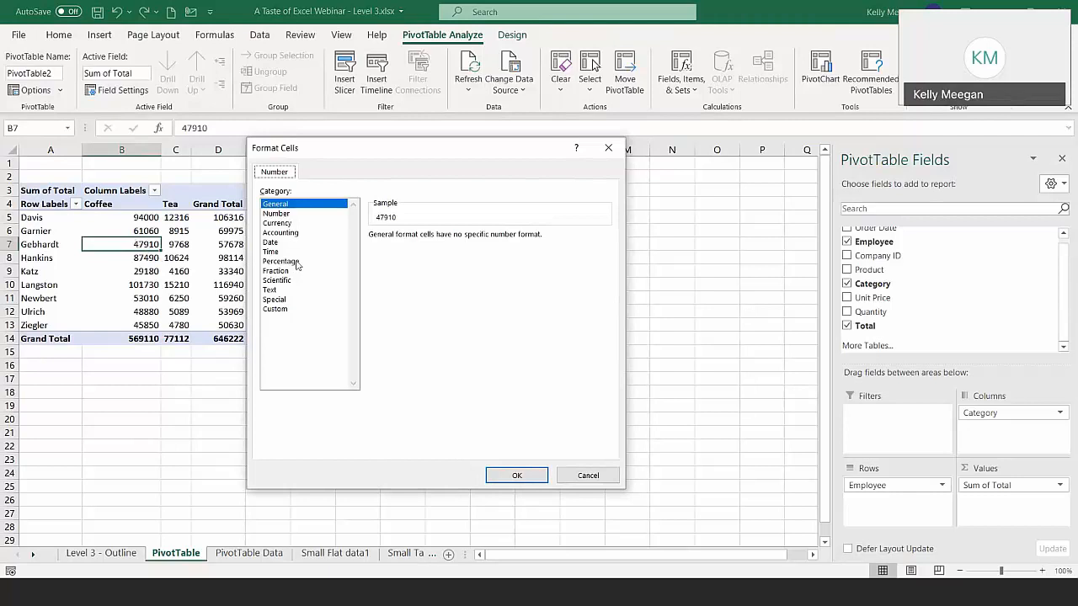
pyautogui.click(291, 224)
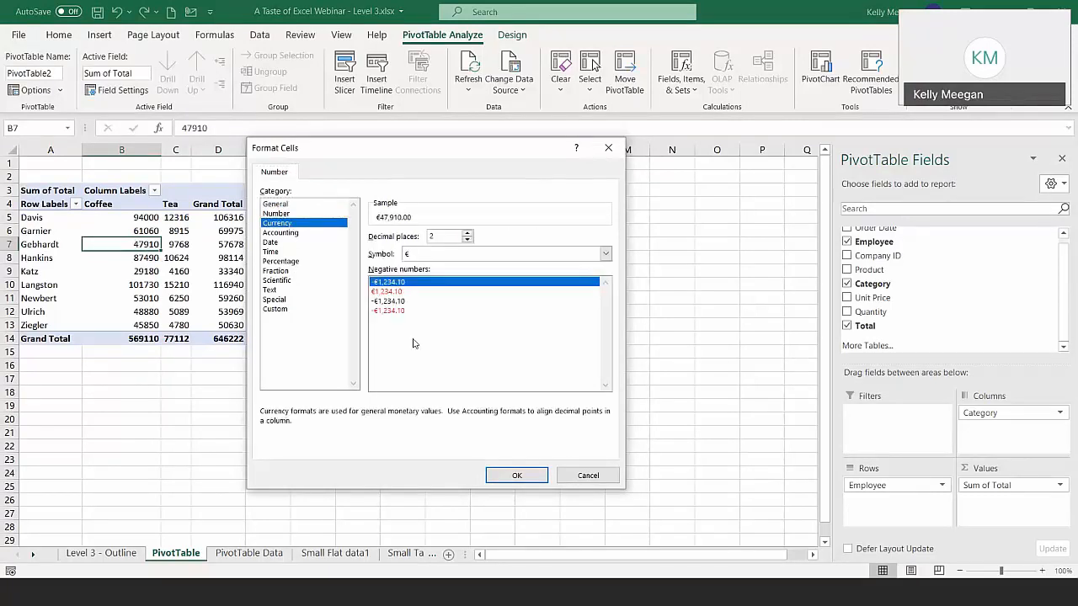
pyautogui.click(514, 477)
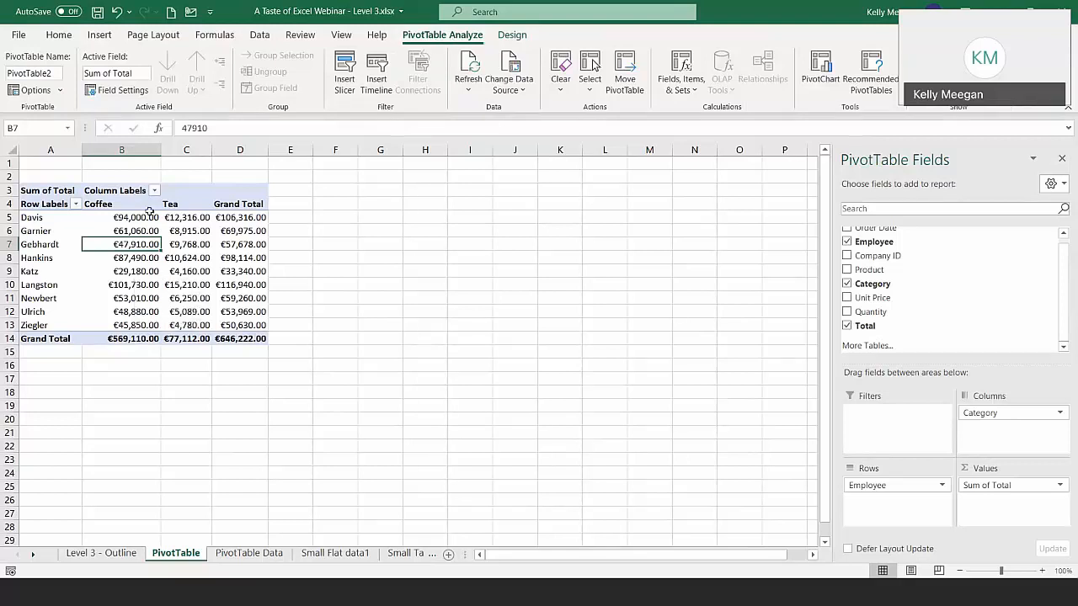
# Set the number format of the Sum of Total value field to 0 decimal places
pyautogui.click(121, 90)
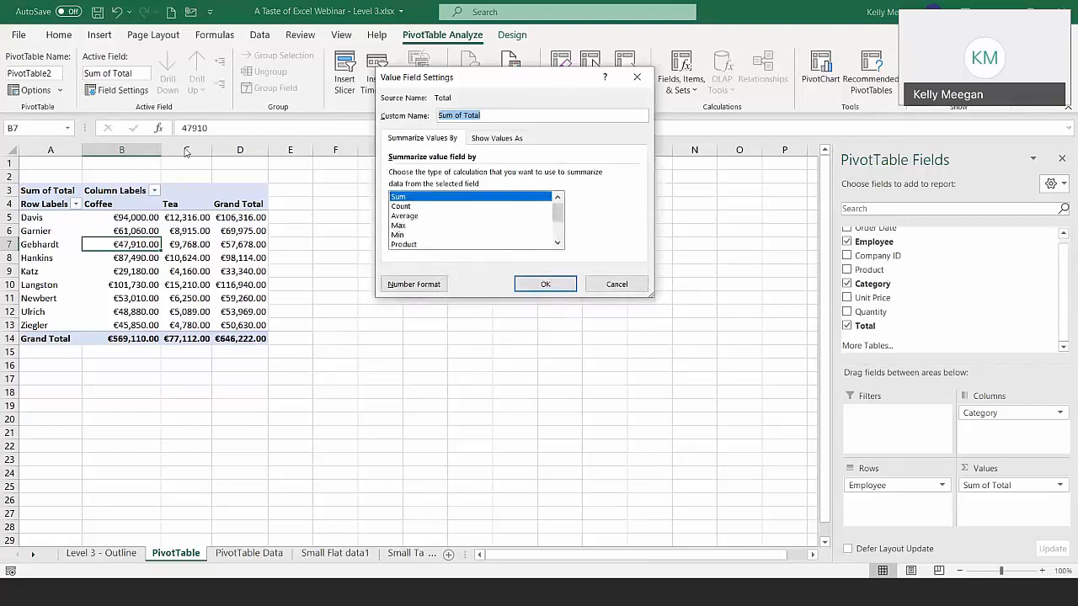
pyautogui.click(406, 287)
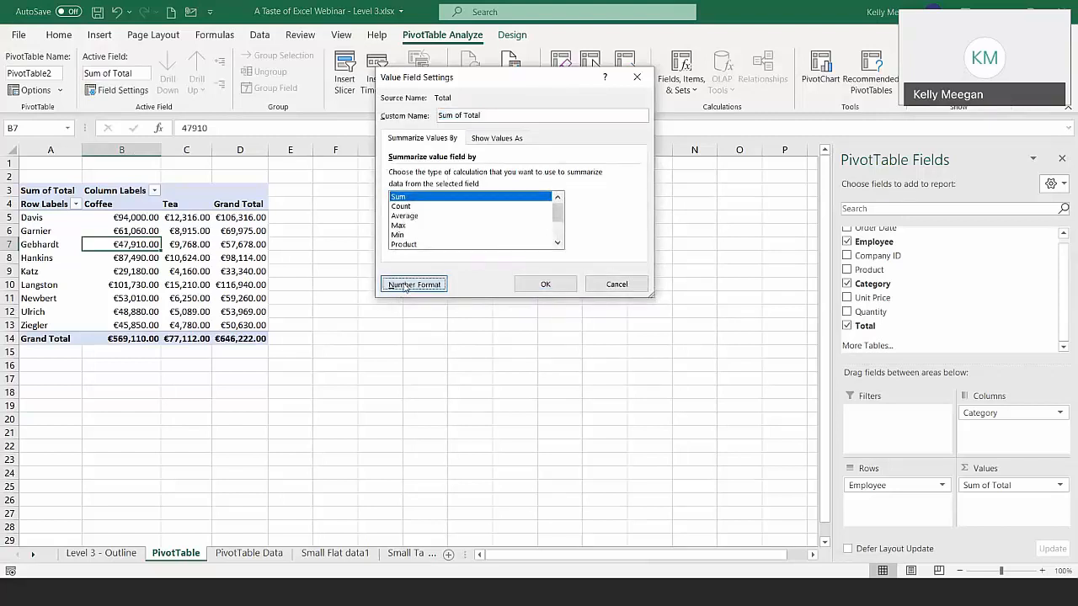
pyautogui.moveTo(391, 18); pyautogui.dragTo(338, 94)
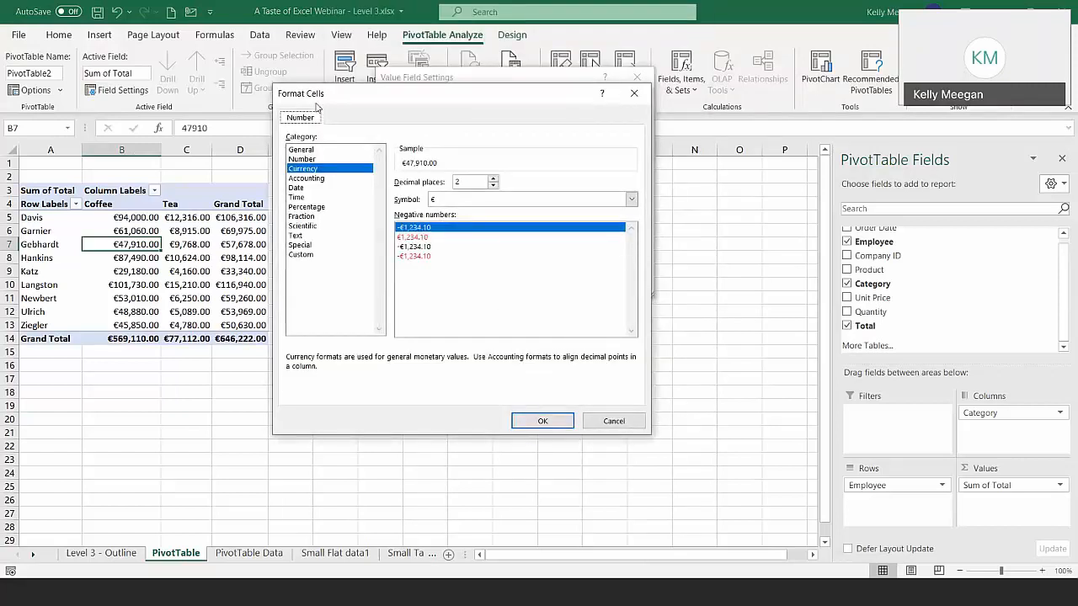
pyautogui.click(493, 187)
pyautogui.click(492, 186)
pyautogui.click(542, 421)
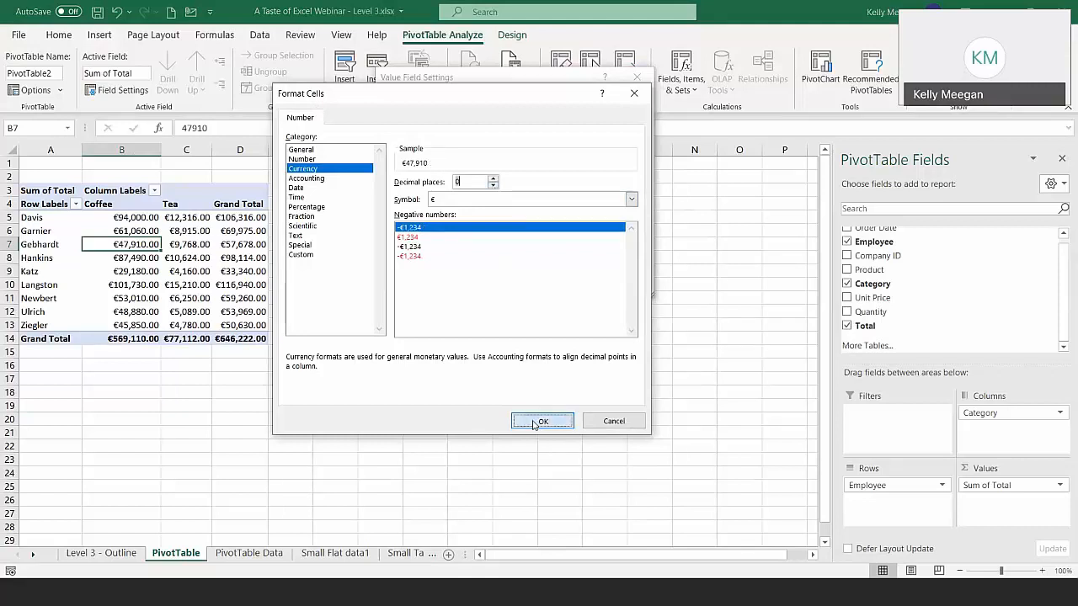
pyautogui.click(545, 285)
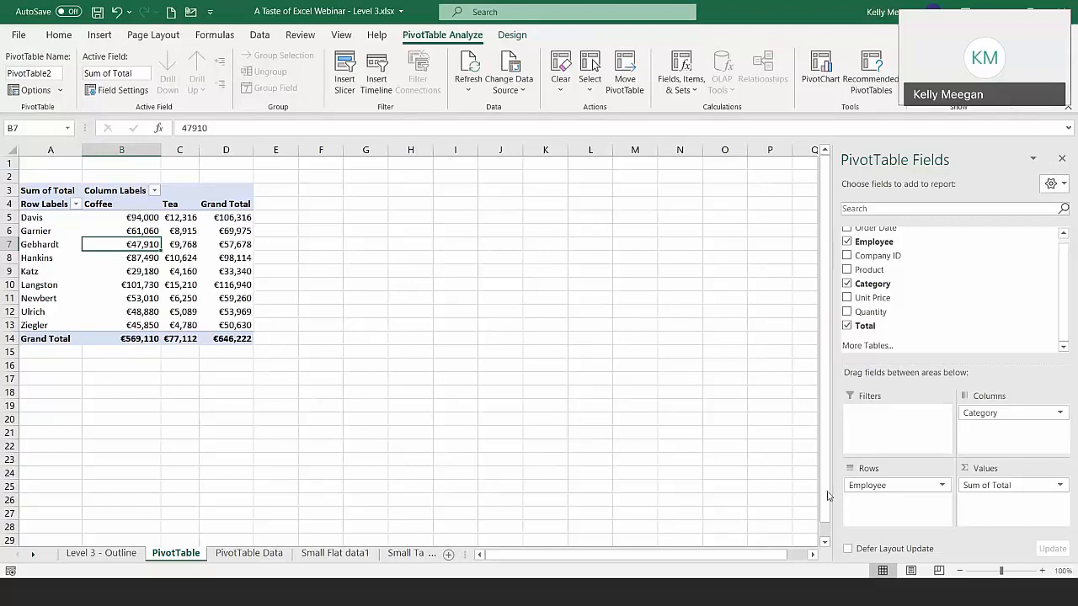
# Remove Employee from the PivotTable rows and add Order Date to the rows instead
pyautogui.click(893, 488)
pyautogui.moveTo(892, 488); pyautogui.dragTo(957, 291)
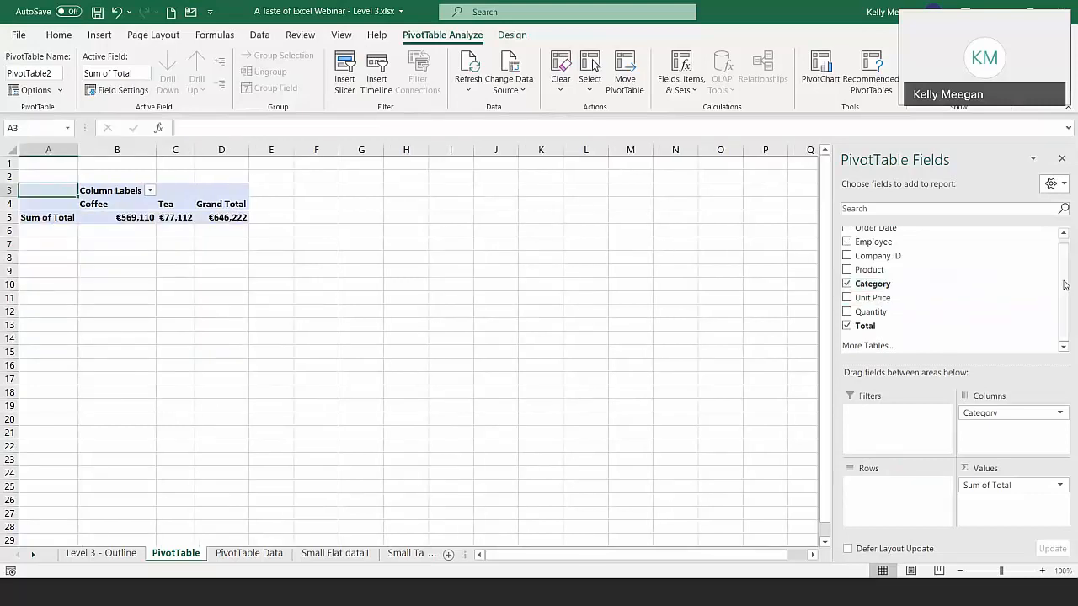
pyautogui.moveTo(1065, 285); pyautogui.dragTo(1063, 273)
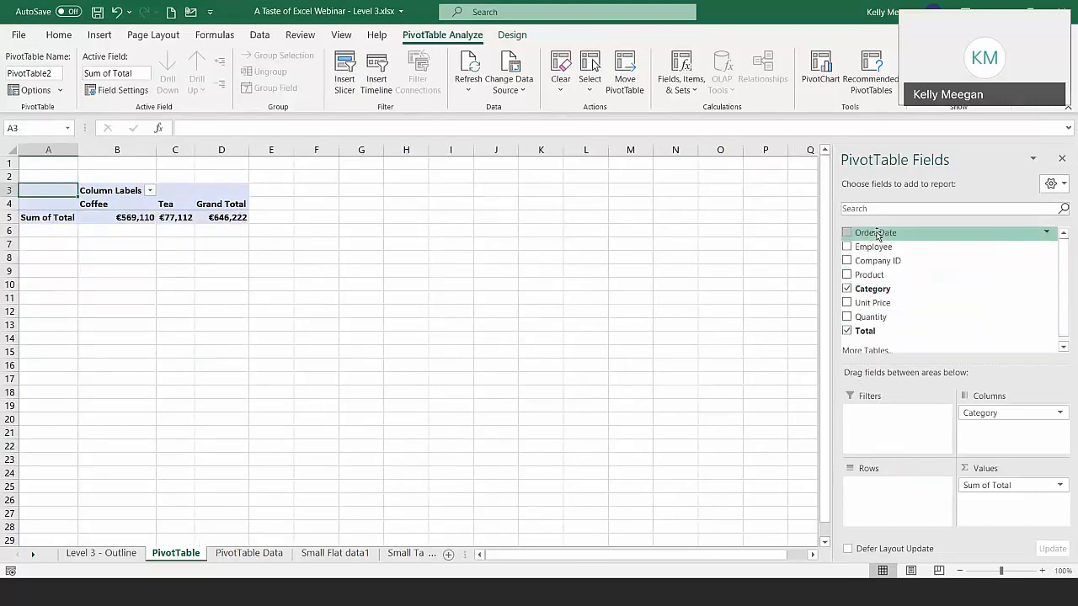
pyautogui.moveTo(878, 235); pyautogui.dragTo(881, 497)
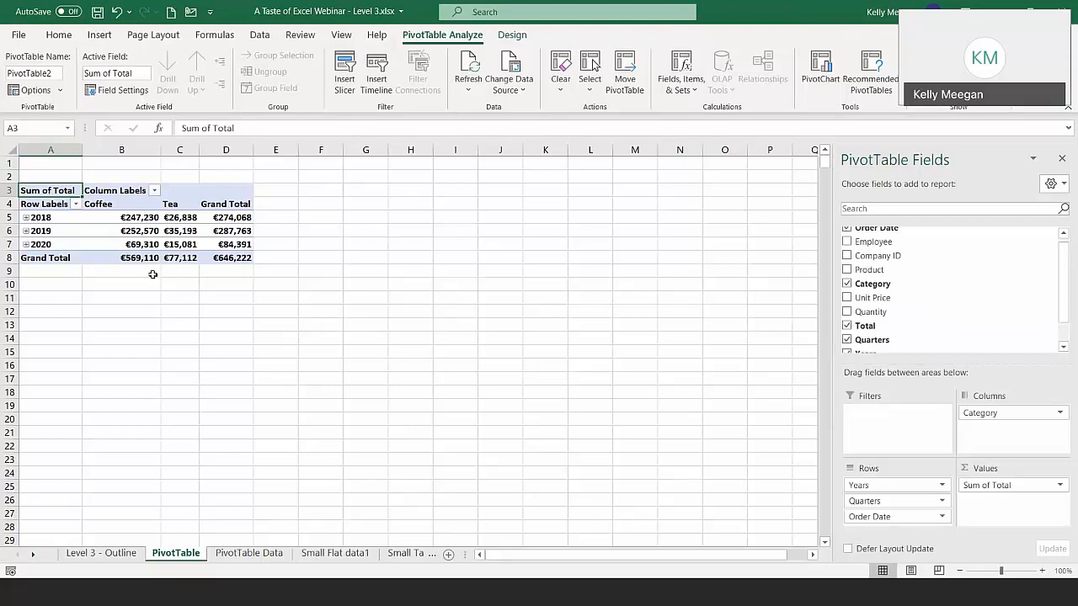
# Expand 2018 in the row labels to its quarters, and expand its Qtr1 to the months
pyautogui.click(1042, 572)
pyautogui.click(1042, 572)
pyautogui.scroll(1, 674, 429)
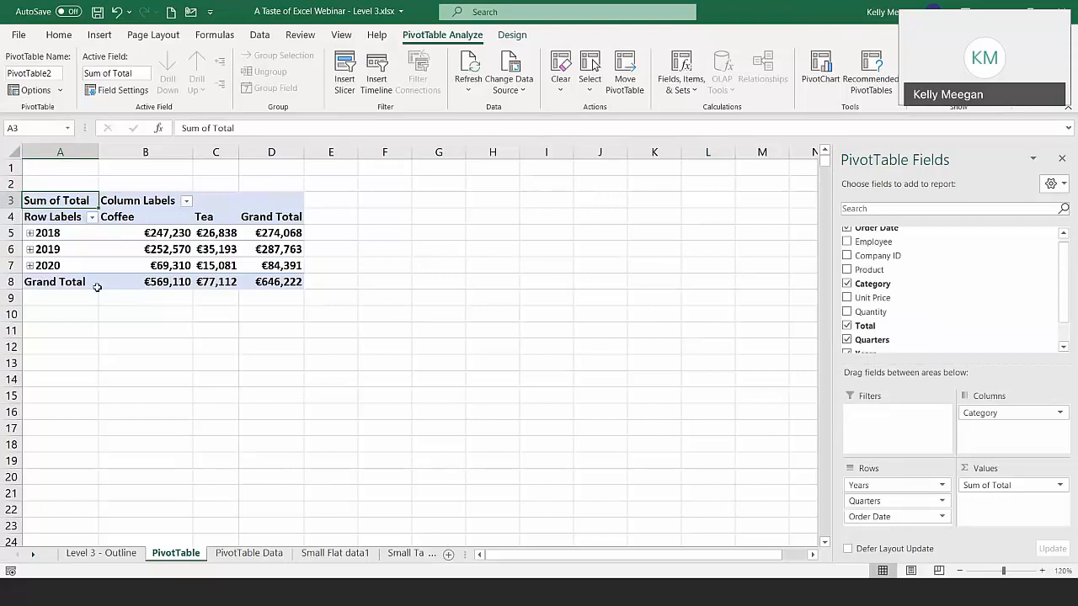
pyautogui.click(30, 234)
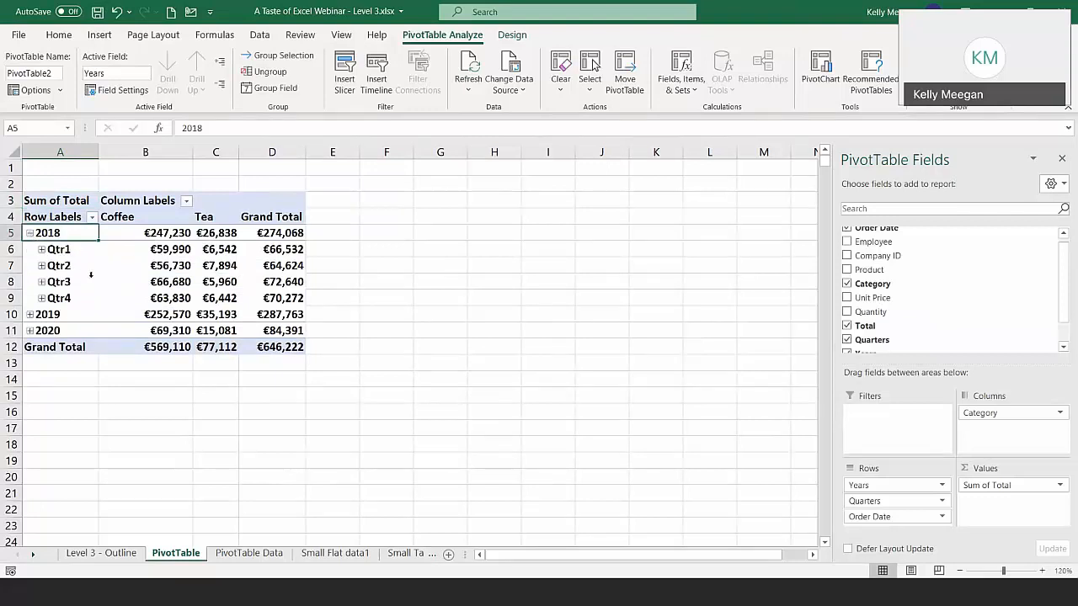
pyautogui.click(41, 250)
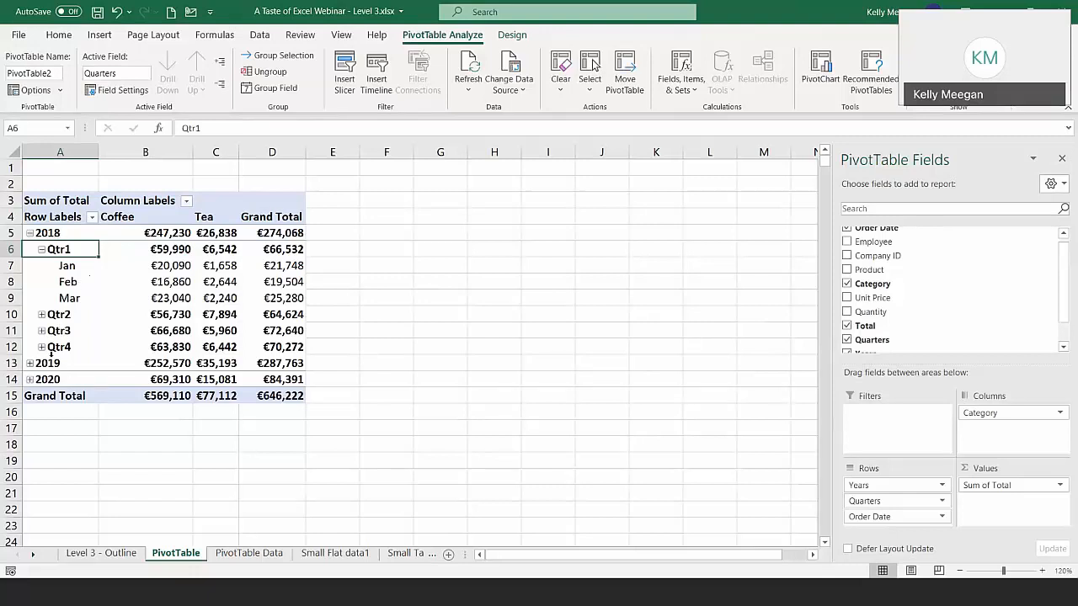
# Expand the entire Years field so that every year shows its quarters
pyautogui.click(59, 233)
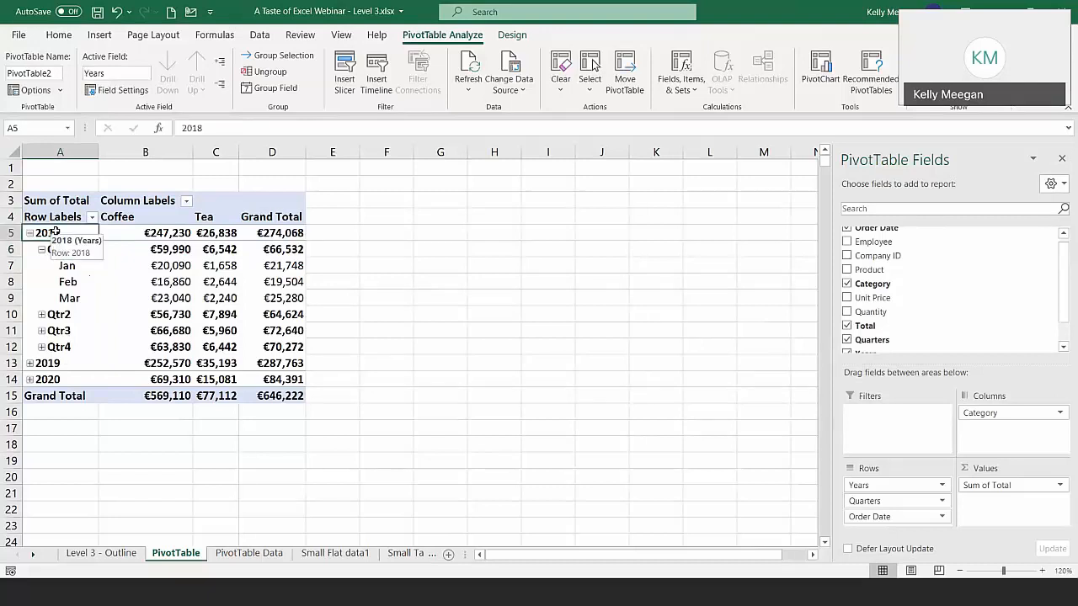
pyautogui.rightClick(56, 232)
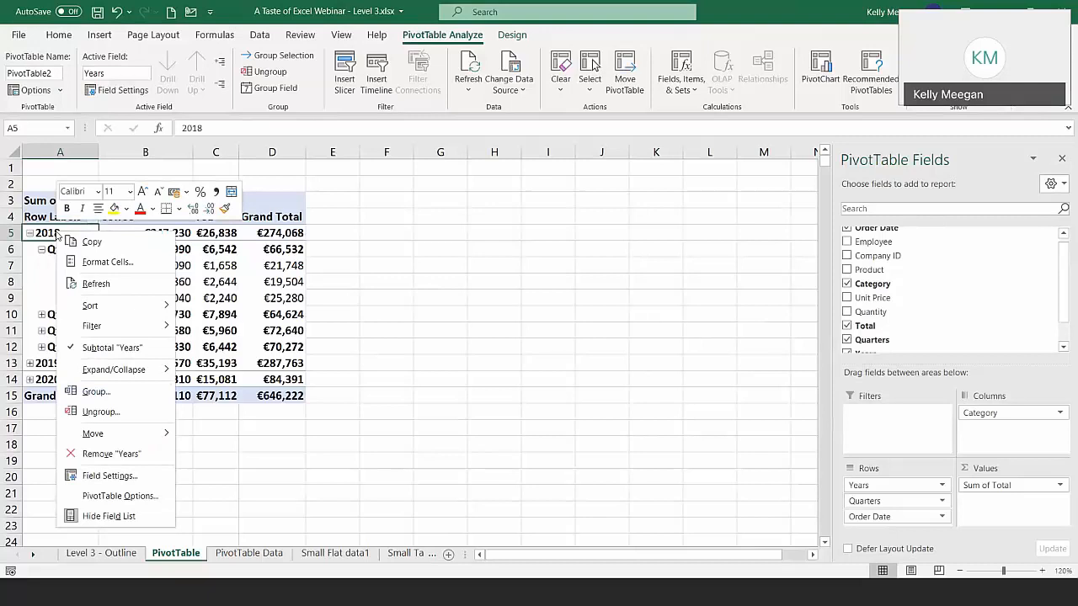
pyautogui.moveTo(98, 376)
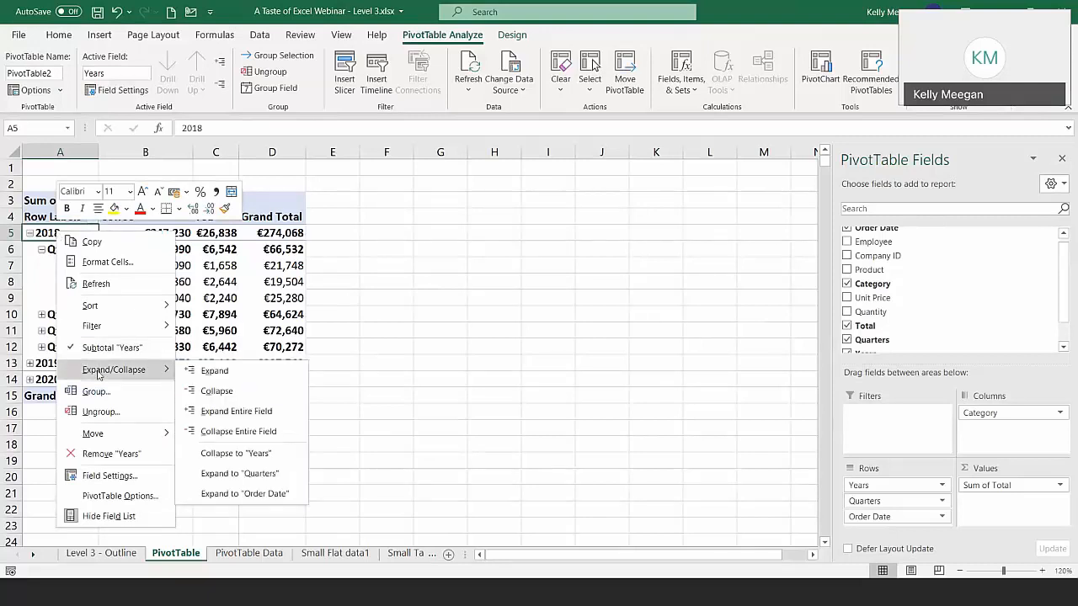
pyautogui.click(246, 412)
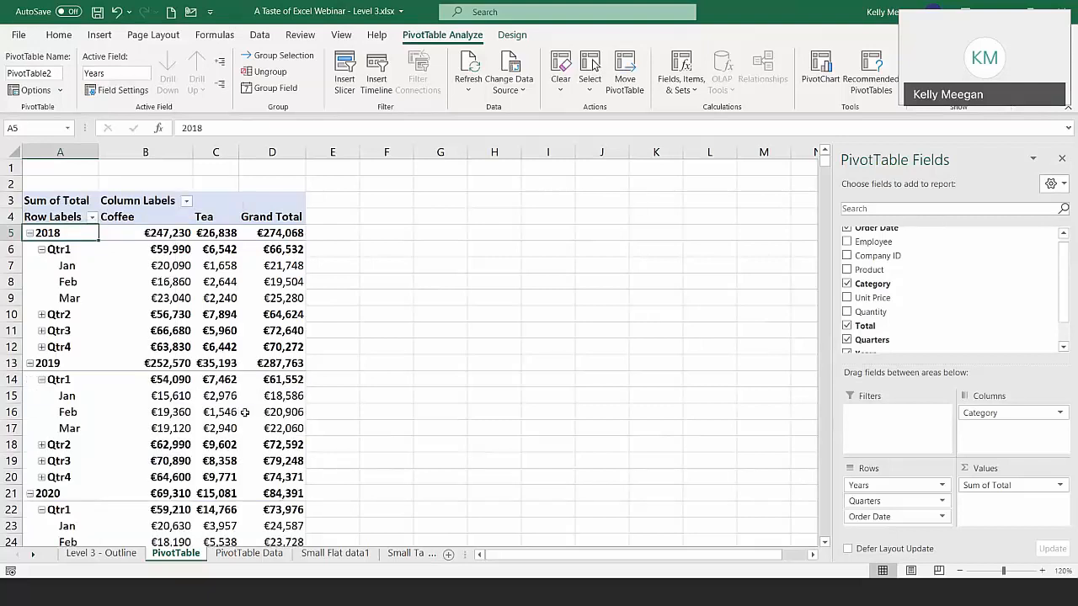
# Expand the entire Quarters field so that every quarter shows its months, and look through the resulting rows
pyautogui.click(64, 249)
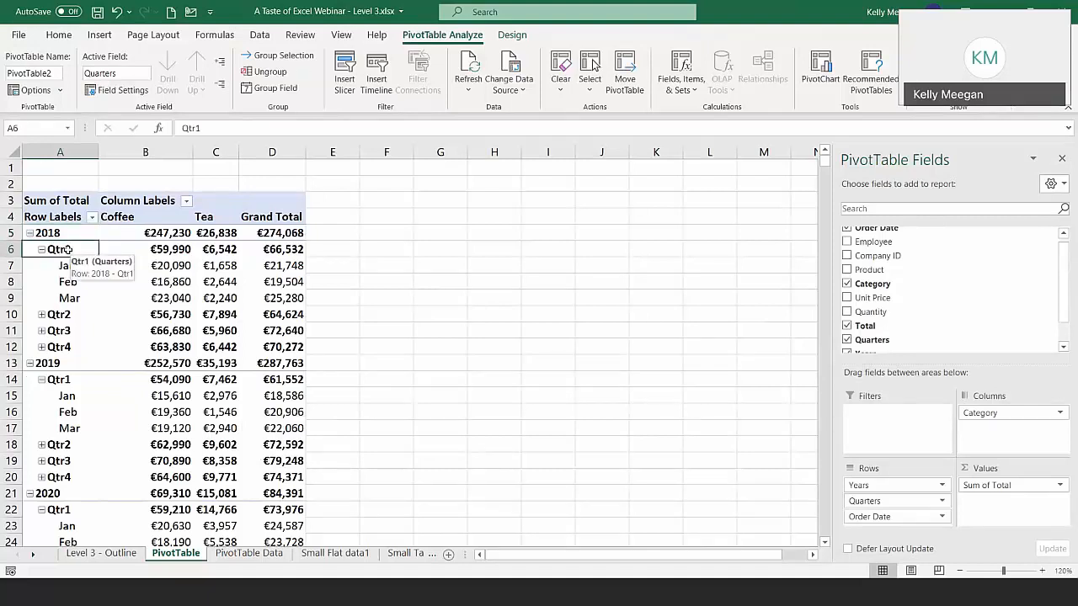
pyautogui.rightClick(66, 249)
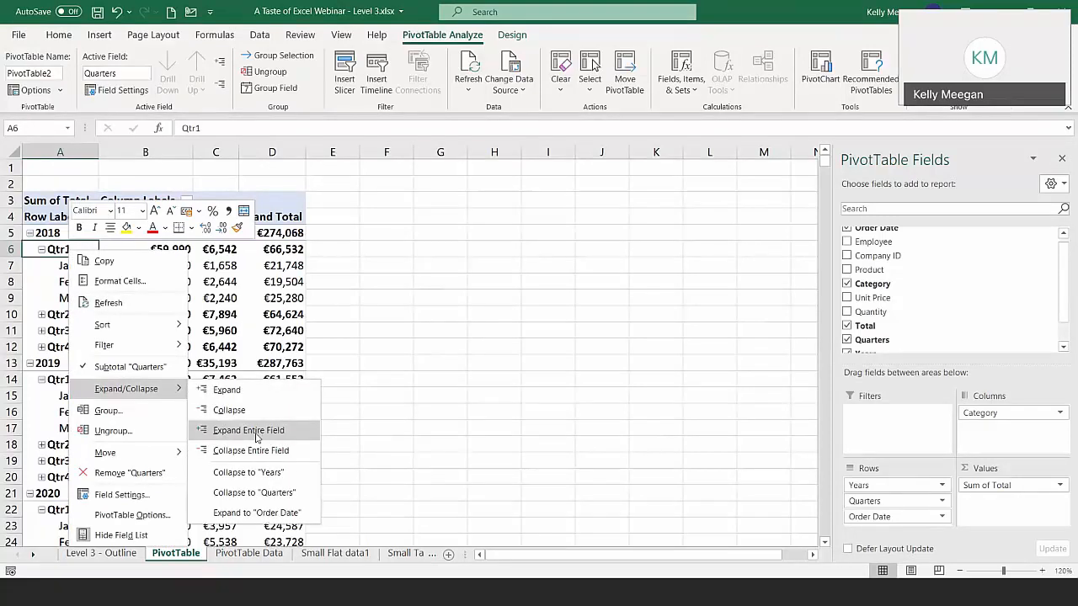
pyautogui.click(256, 430)
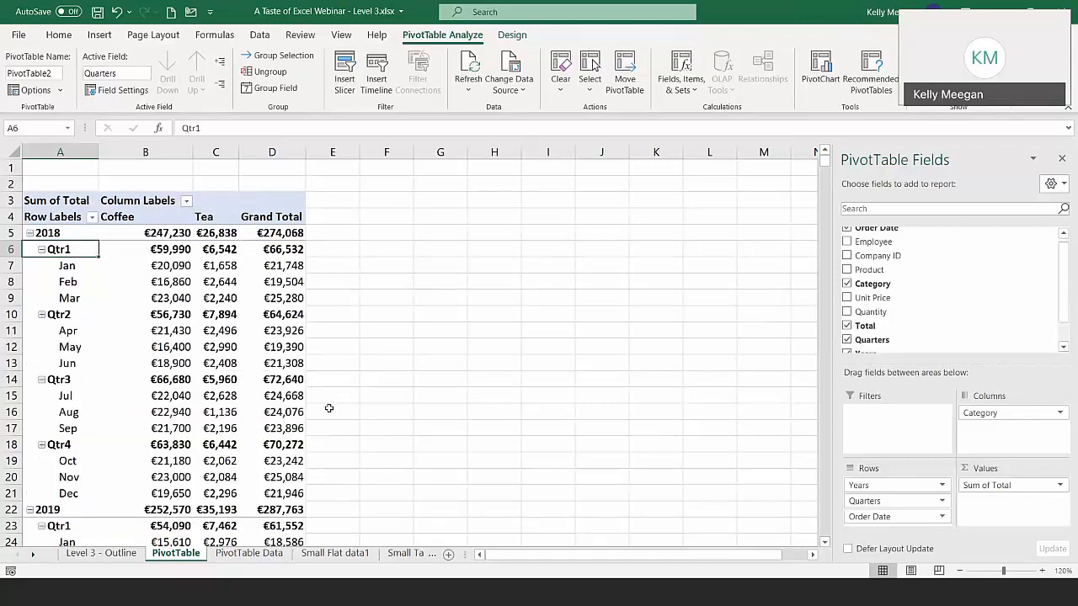
pyautogui.scroll(-2, 329, 409)
pyautogui.scroll(-8, 329, 408)
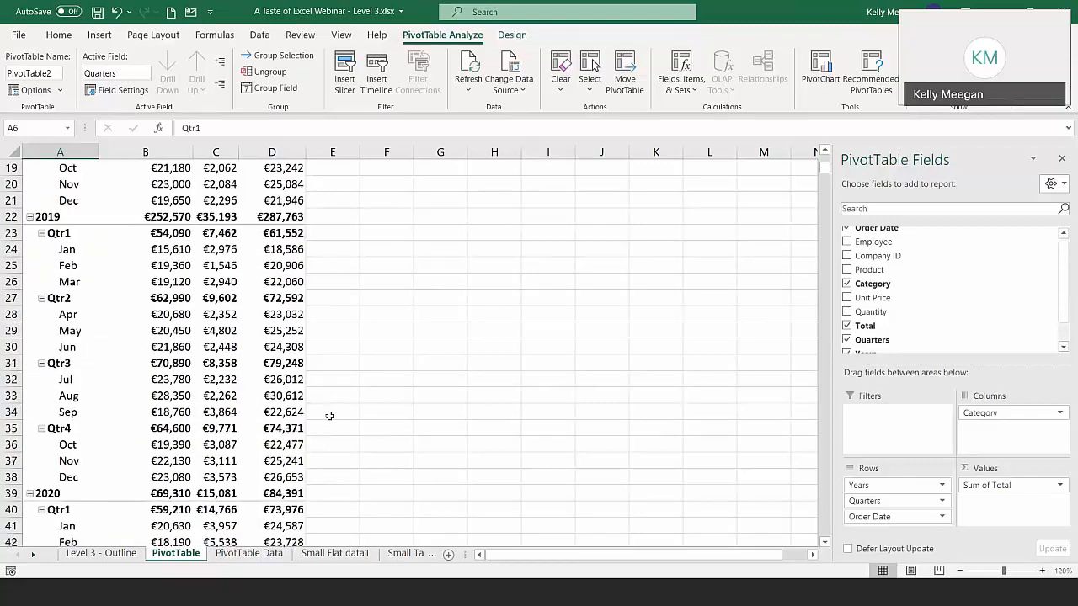
pyautogui.scroll(10, 328, 421)
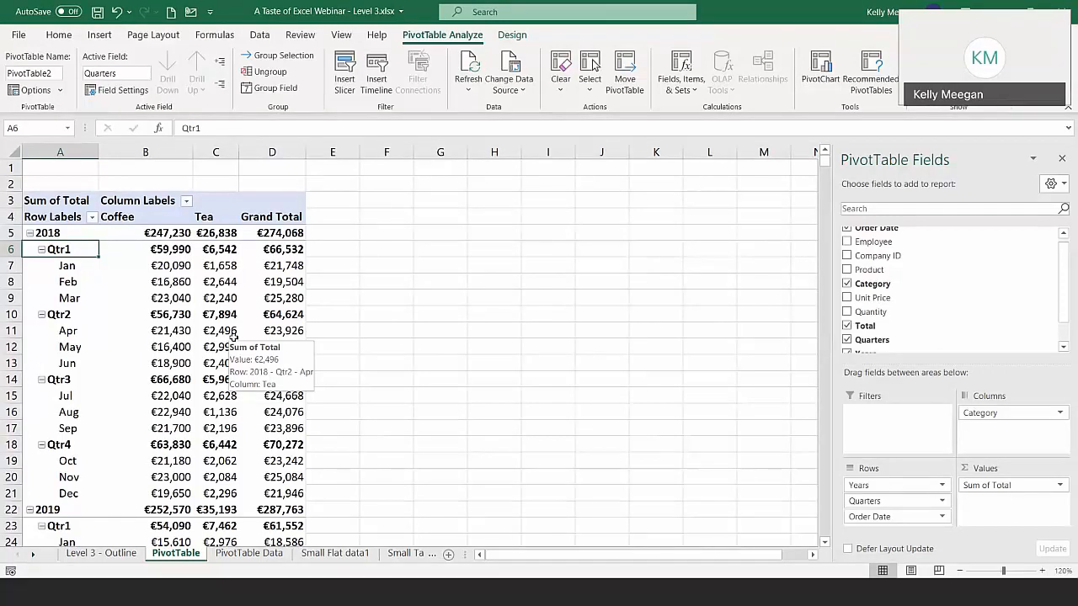
# Regroup the Order Date row labels by quarters and years only, leaving out months
pyautogui.click(60, 283)
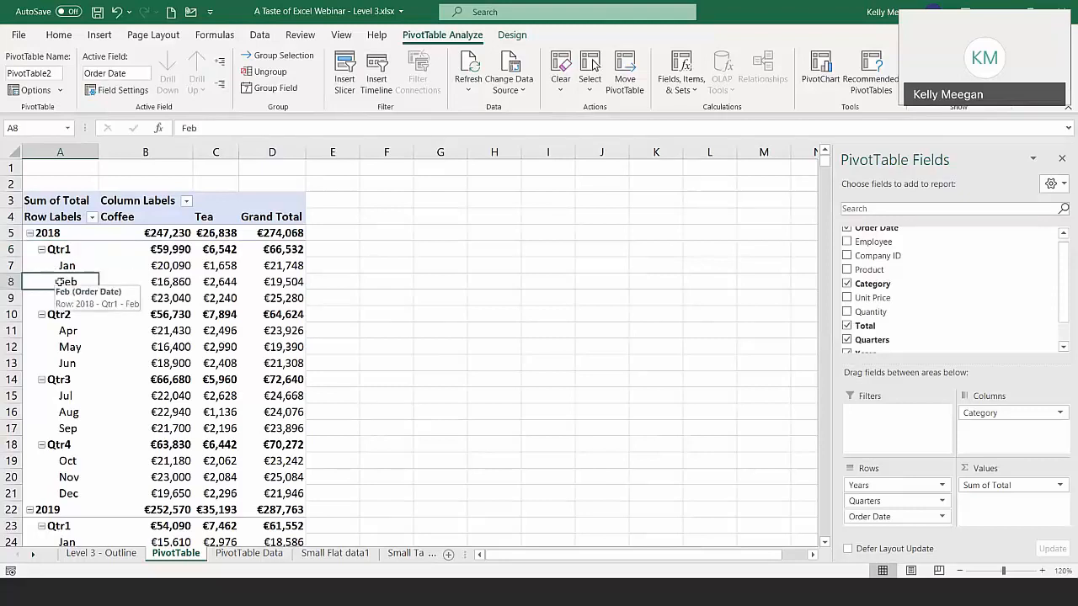
pyautogui.rightClick(60, 283)
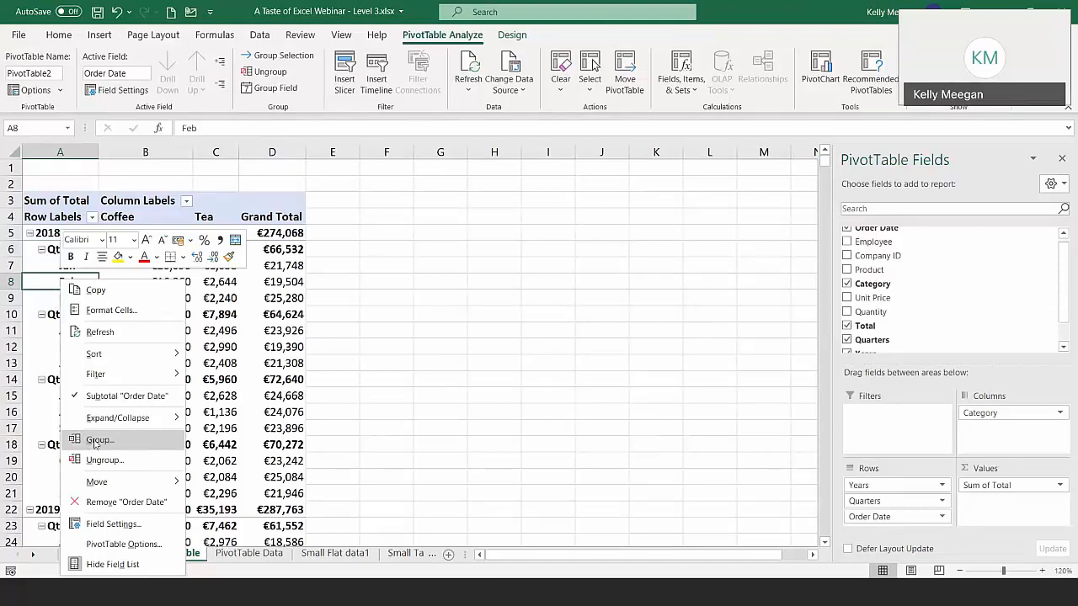
pyautogui.click(95, 441)
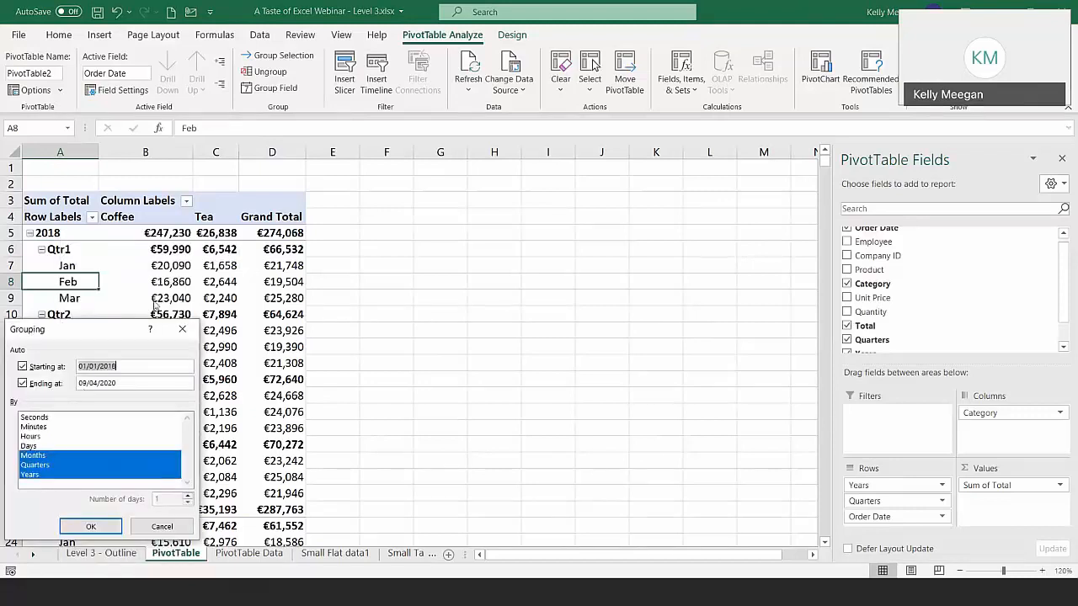
pyautogui.moveTo(33, 332); pyautogui.dragTo(330, 149)
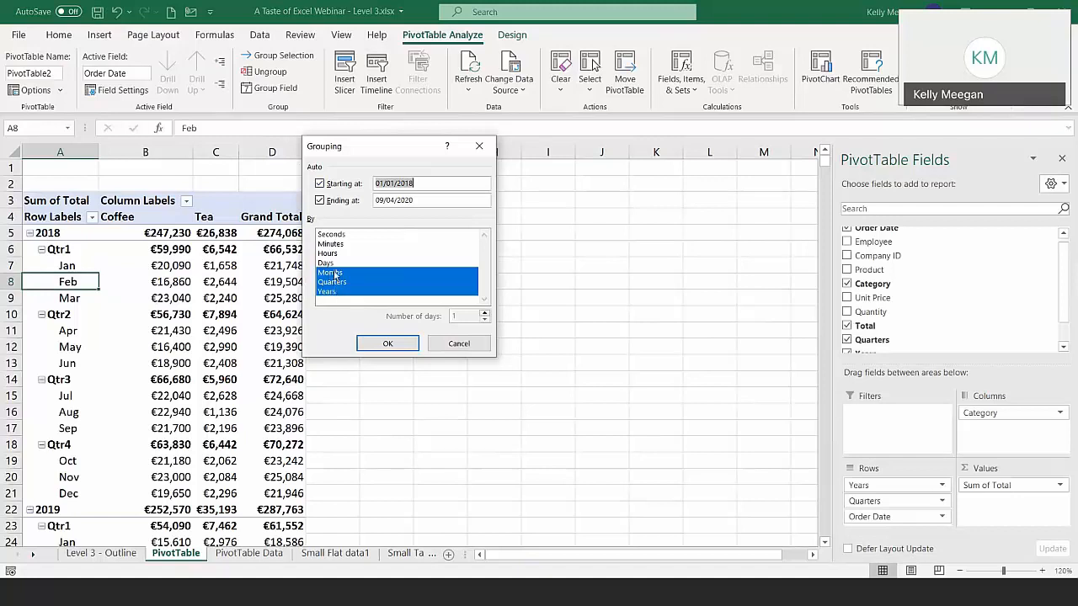
pyautogui.click(339, 273)
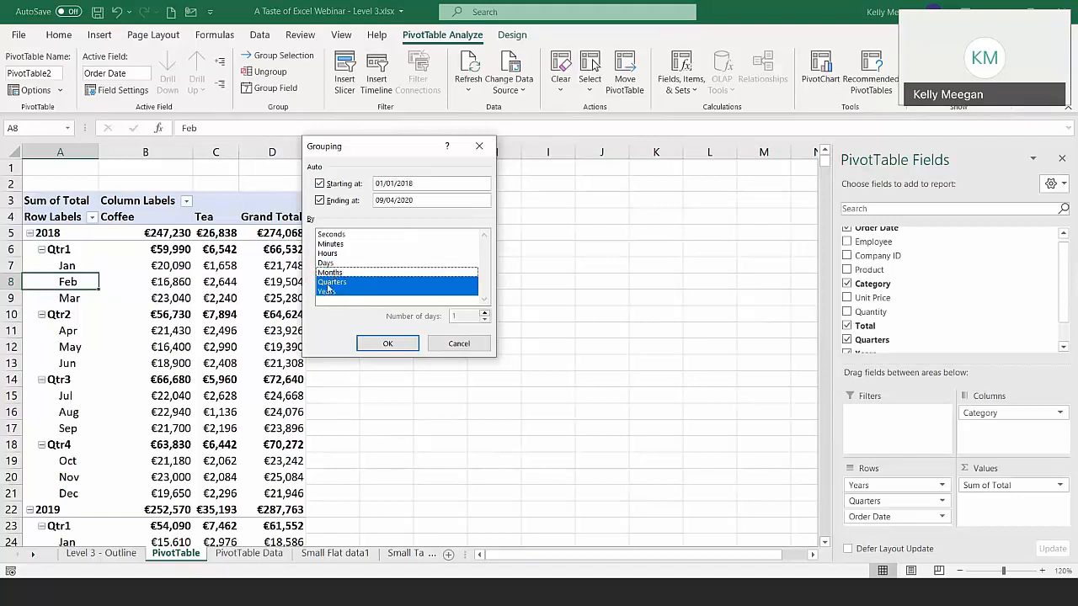
pyautogui.click(386, 346)
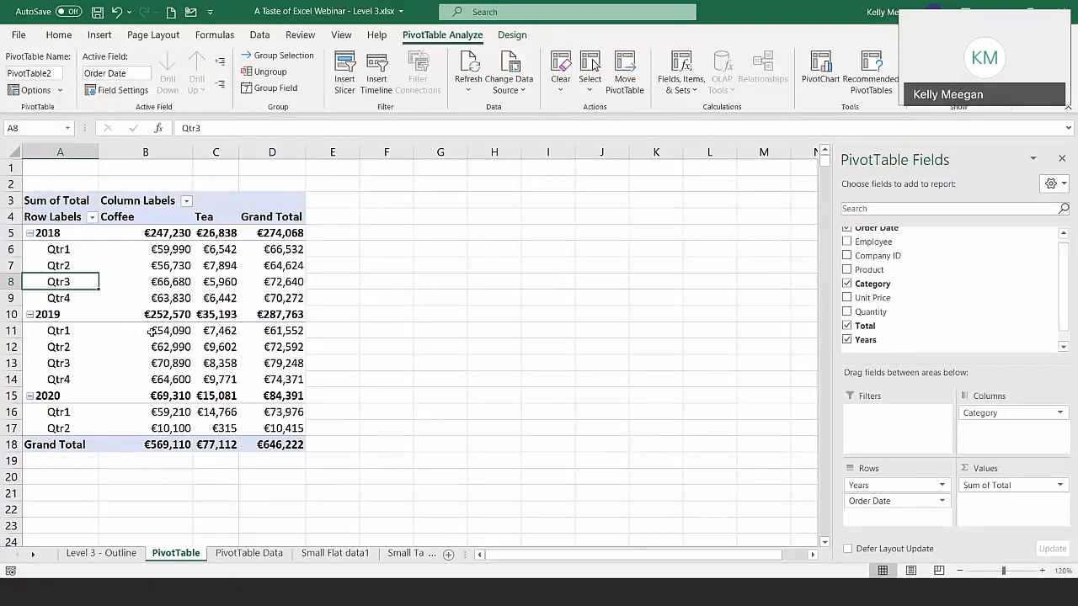
# Add the Employee field to the PivotTable's report filters
pyautogui.moveTo(150, 331)
pyautogui.moveTo(1062, 284); pyautogui.dragTo(1065, 264)
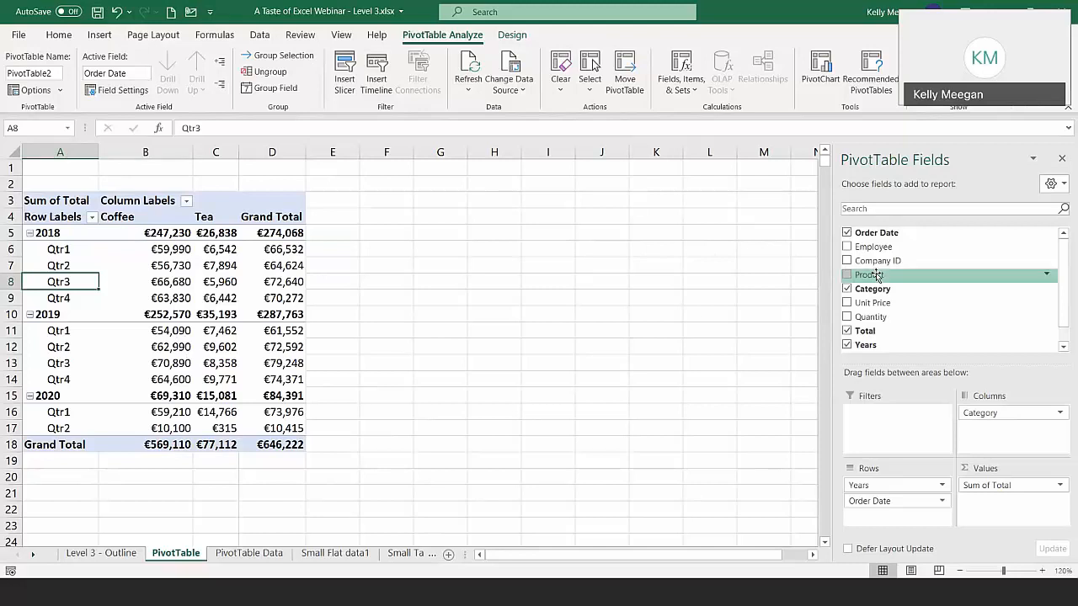
pyautogui.moveTo(882, 250); pyautogui.dragTo(894, 421)
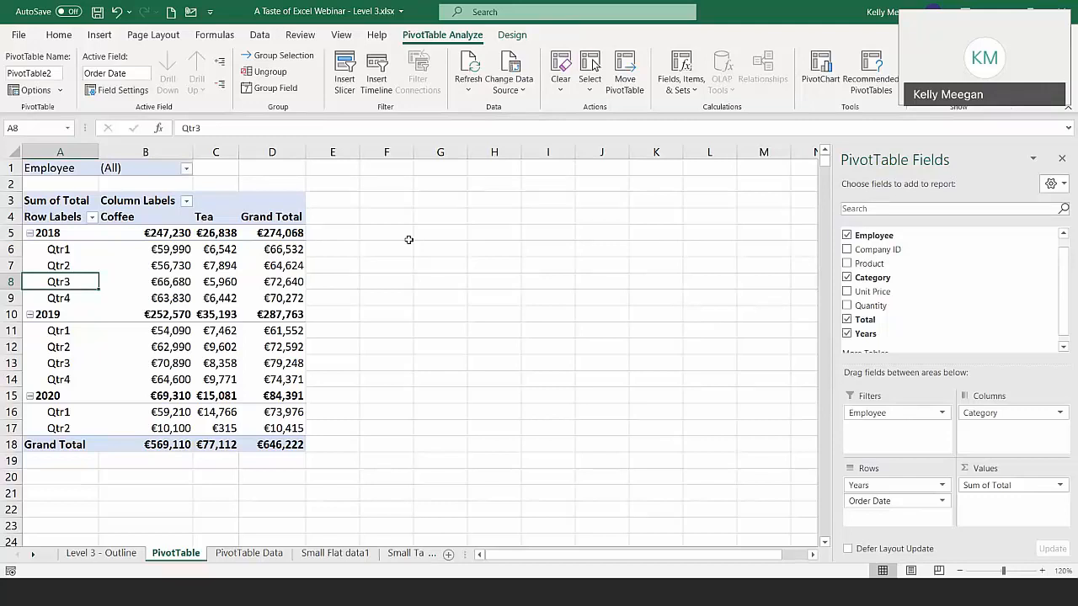
# Filter the PivotTable by the first employee in the Employee report filter, and switch it to the second employee
pyautogui.click(187, 171)
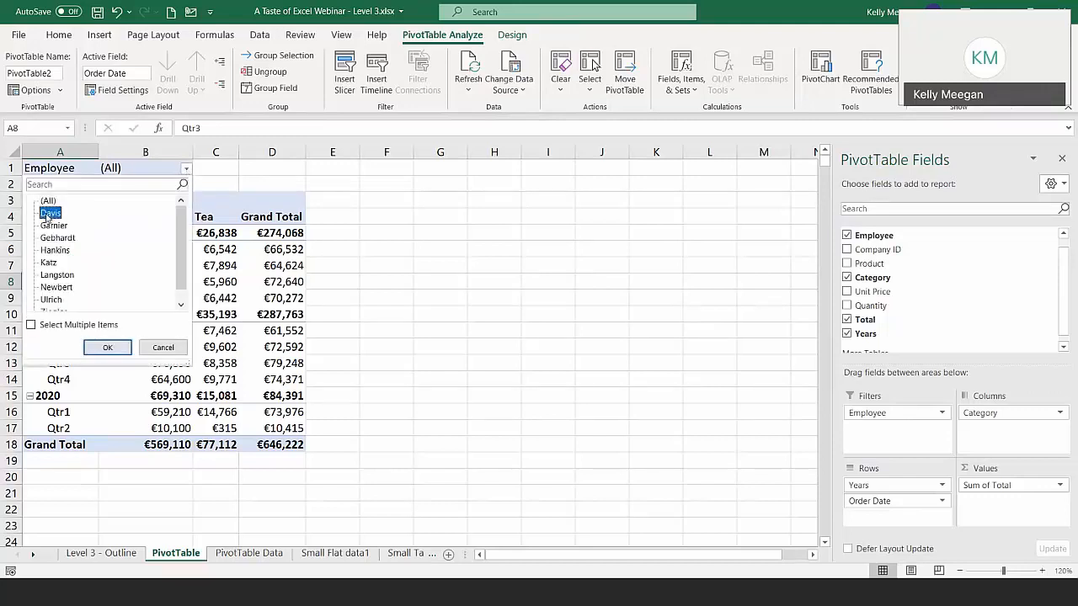
pyautogui.click(107, 348)
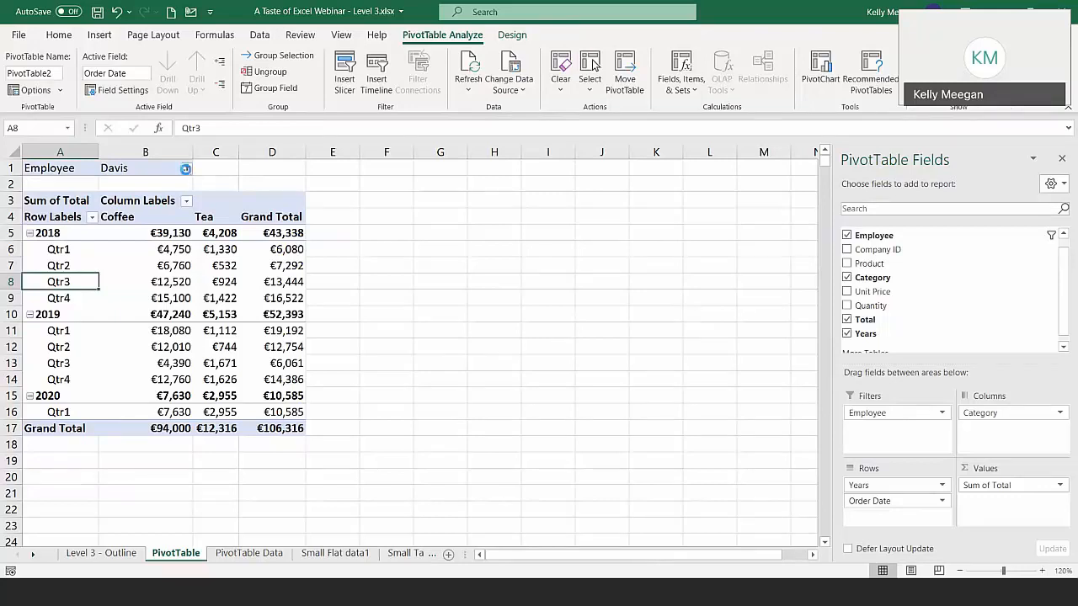
pyautogui.click(185, 169)
pyautogui.click(59, 227)
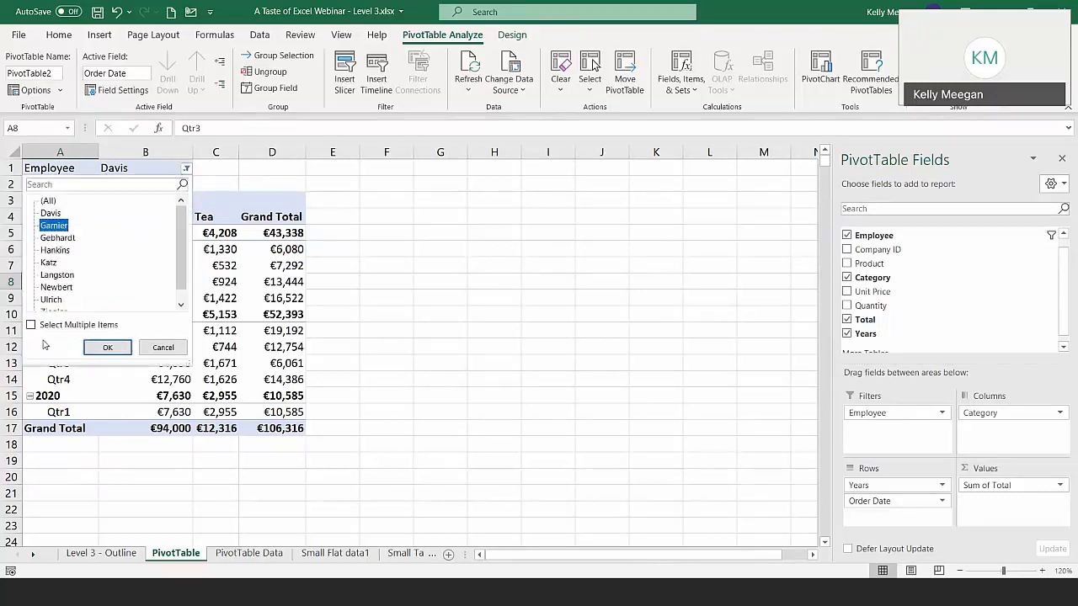
pyautogui.click(108, 347)
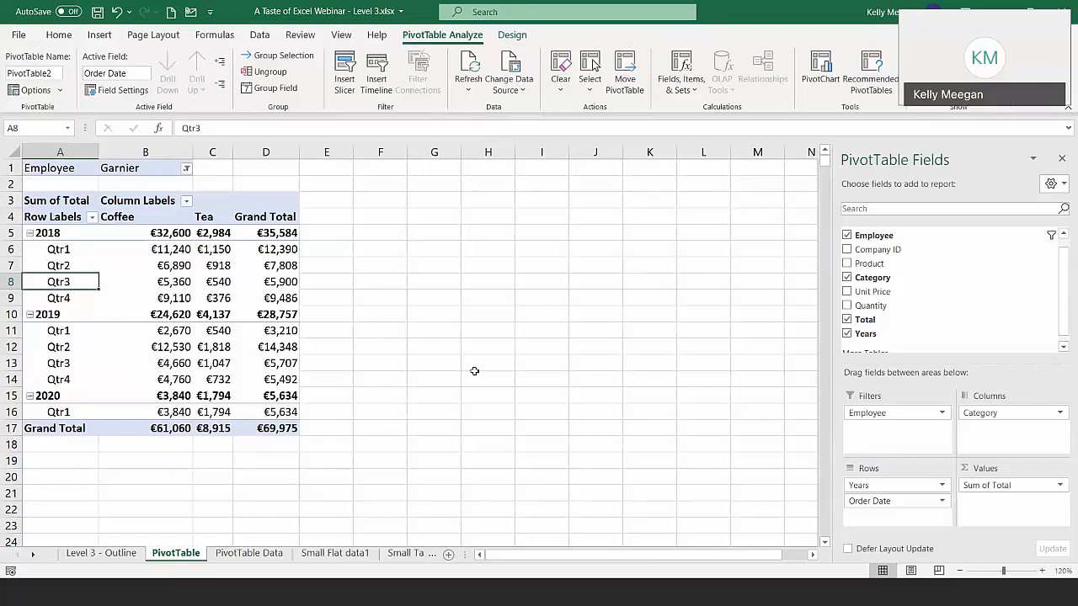
# Reset the Employee report filter to (All)
pyautogui.click(186, 170)
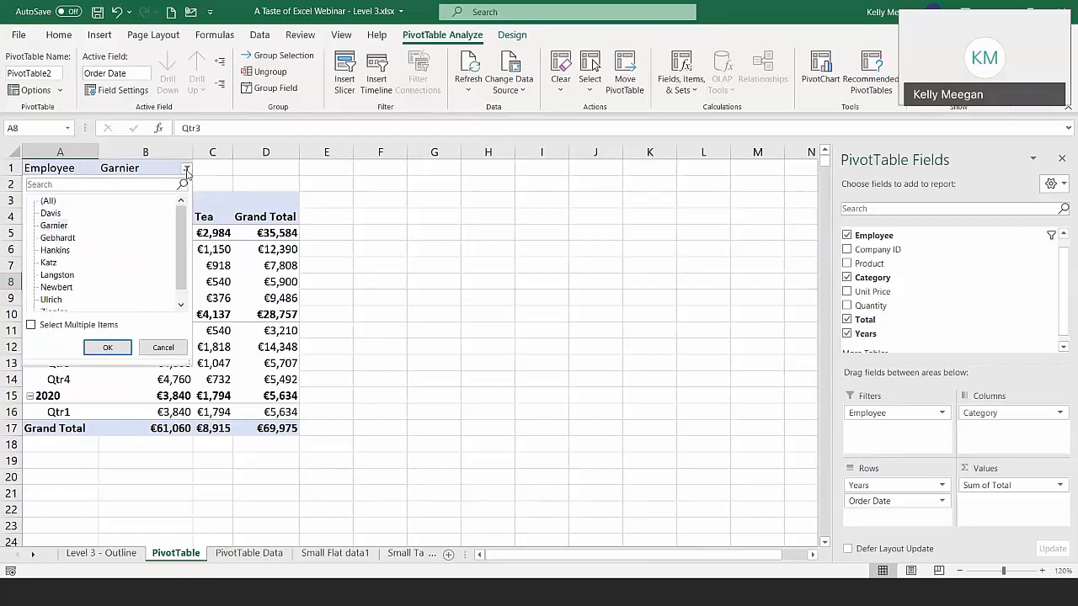
pyautogui.click(48, 204)
pyautogui.click(118, 347)
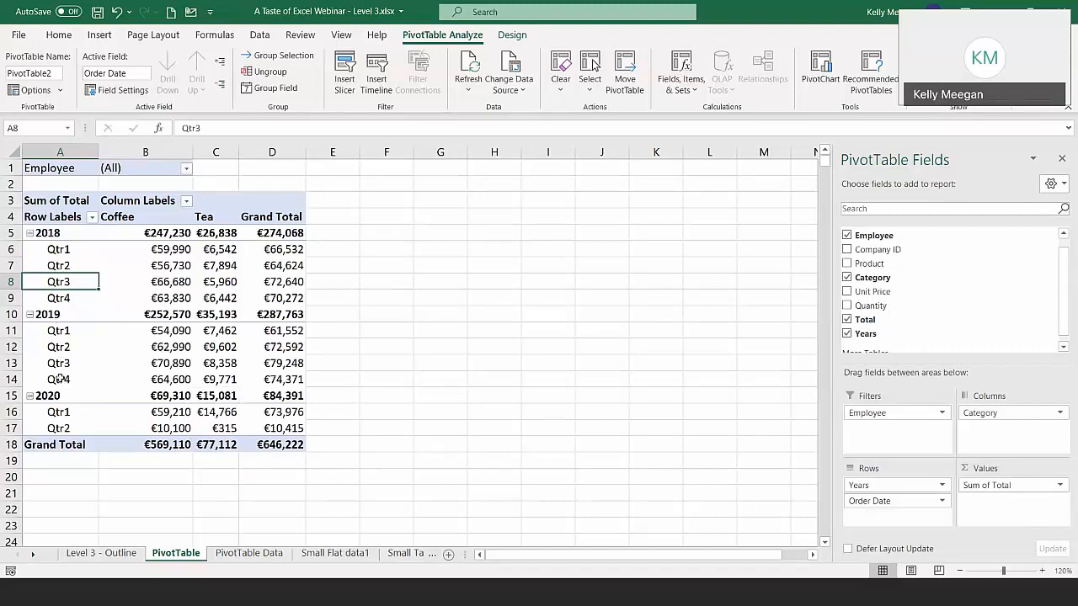
# Drill down into the 2019 Qtr3 Coffee total and rename the resulting detail sheet Drilldown
pyautogui.click(160, 363)
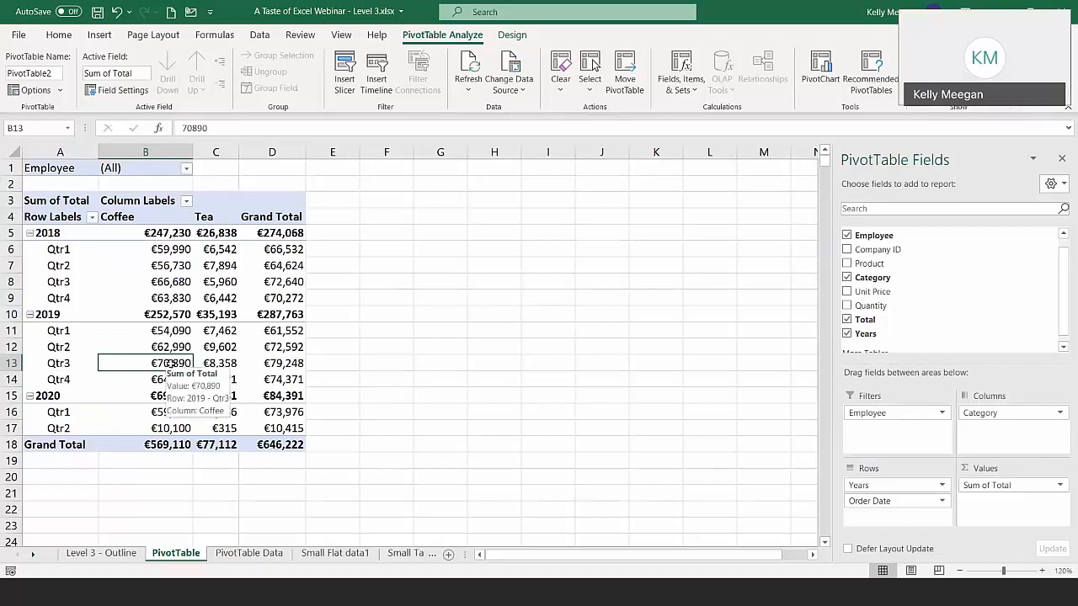
pyautogui.doubleClick(170, 364)
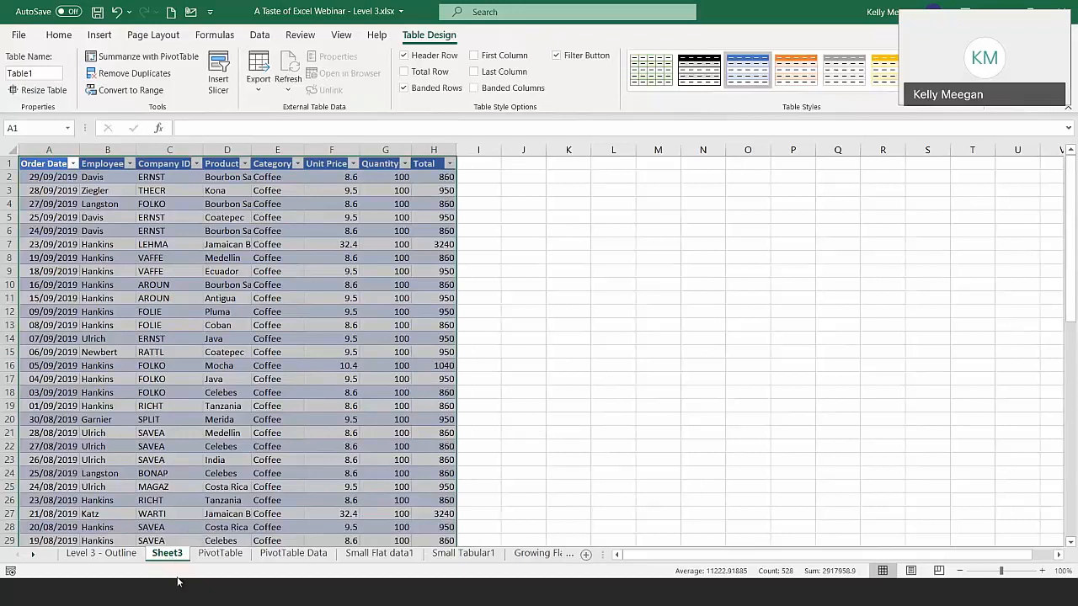
pyautogui.doubleClick(173, 558)
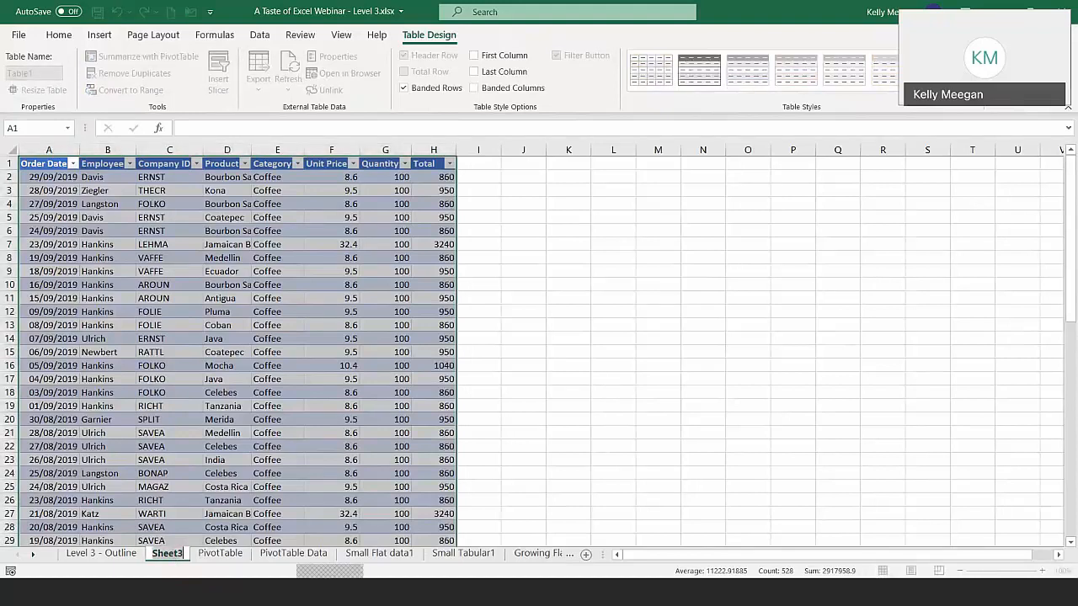
pyautogui.write('Drill')
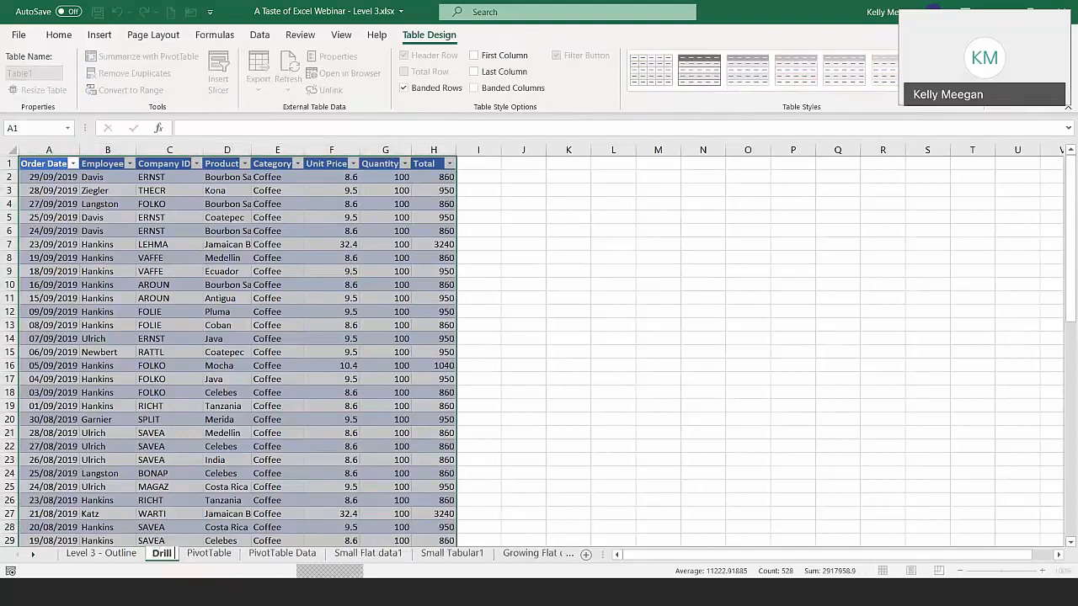
pyautogui.write('down')
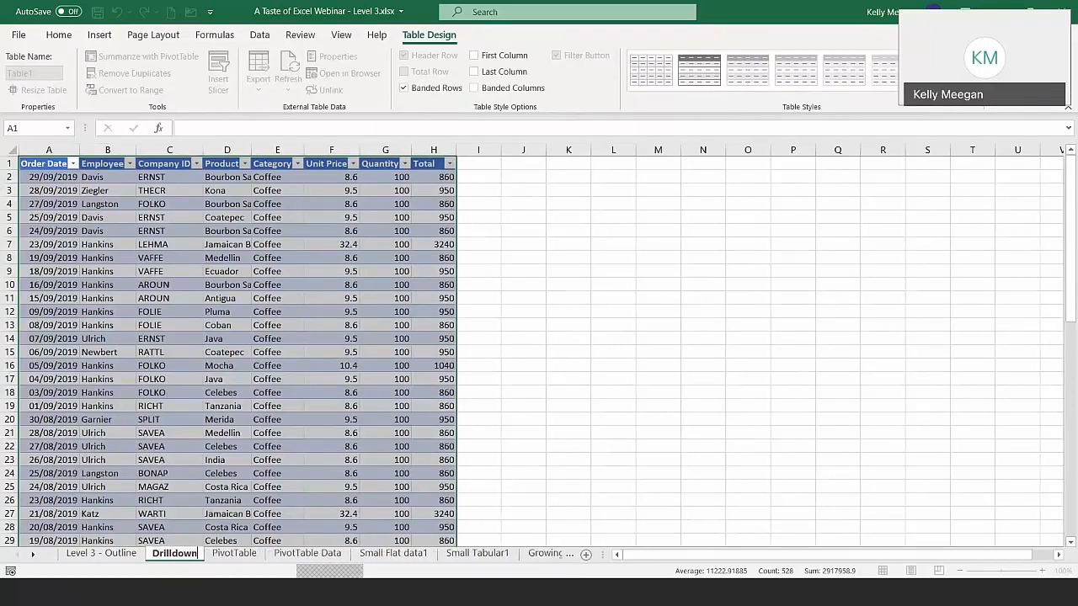
pyautogui.press('Return')
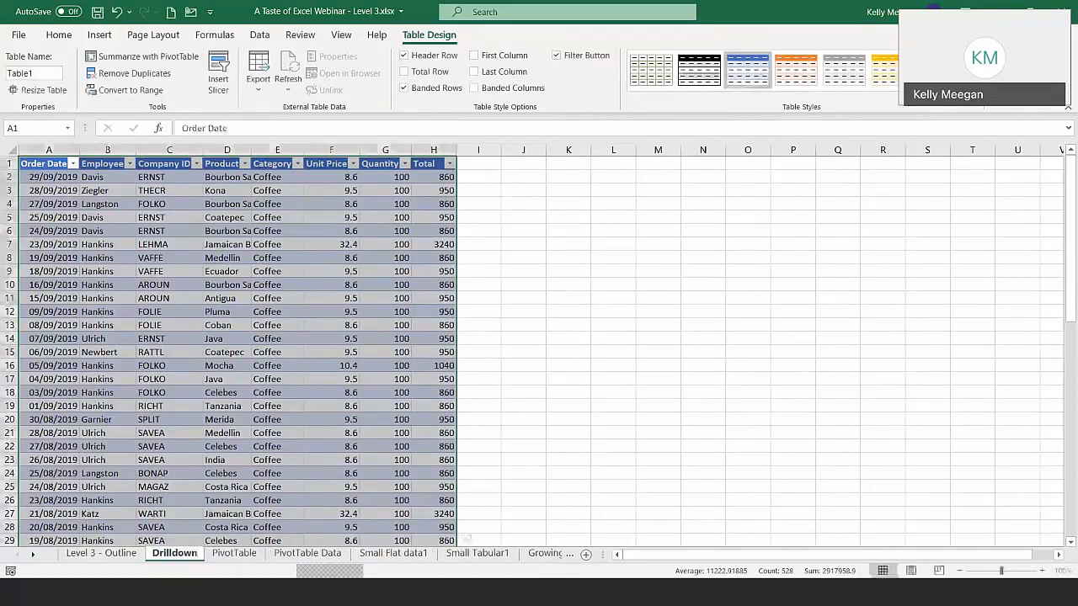
# Look through the Drilldown records to the end and filter the Employee column to only the first listed employee
pyautogui.click(344, 283)
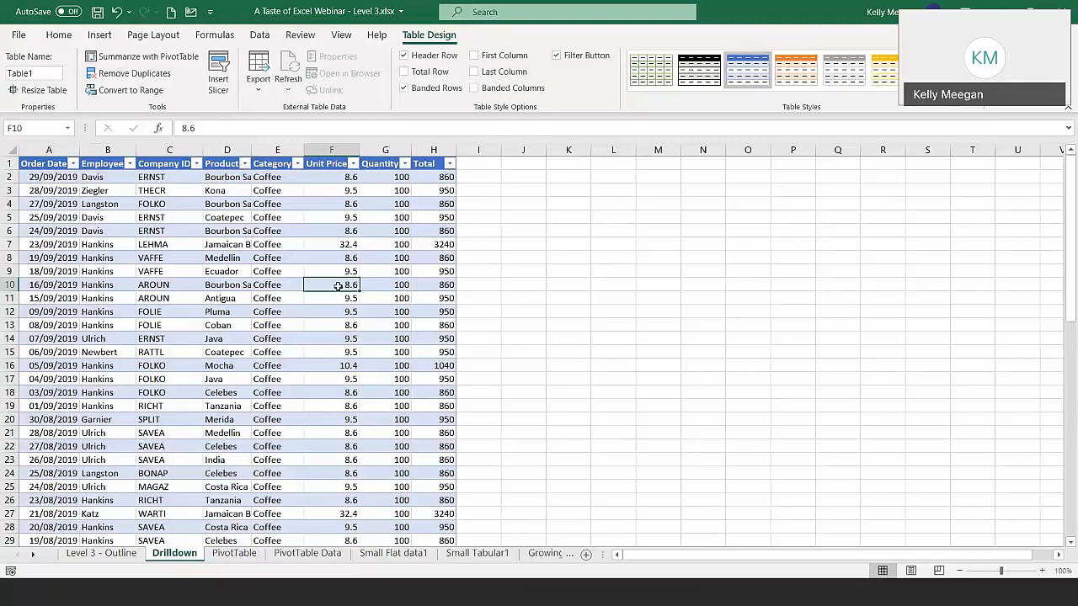
pyautogui.press('pagedown')
pyautogui.press('pagedown')
pyautogui.scroll(-1, 338, 286)
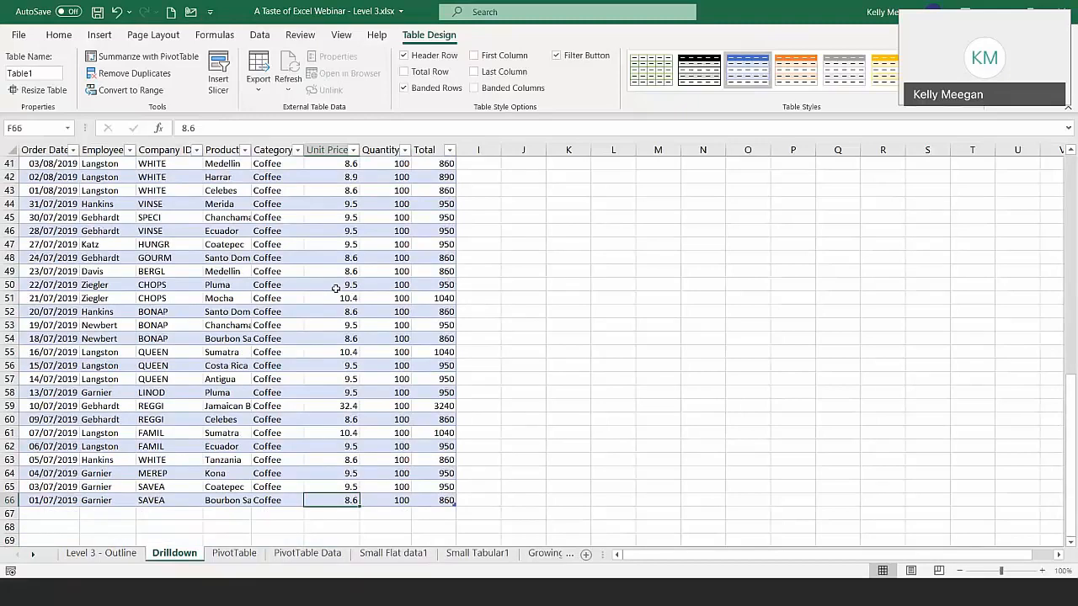
pyautogui.hotkey('ctrl', 'Up')
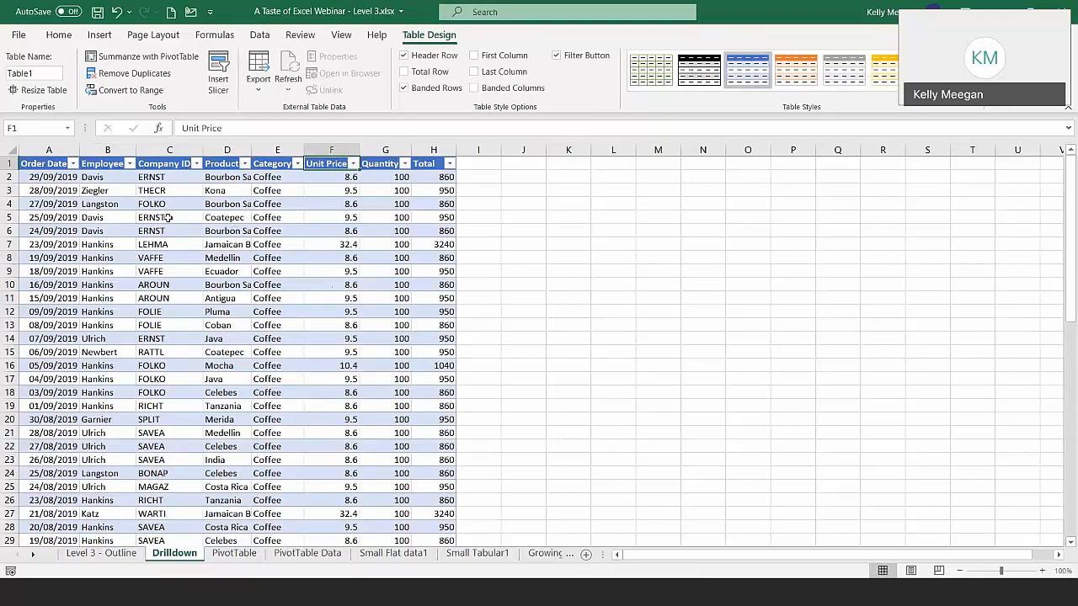
pyautogui.click(130, 163)
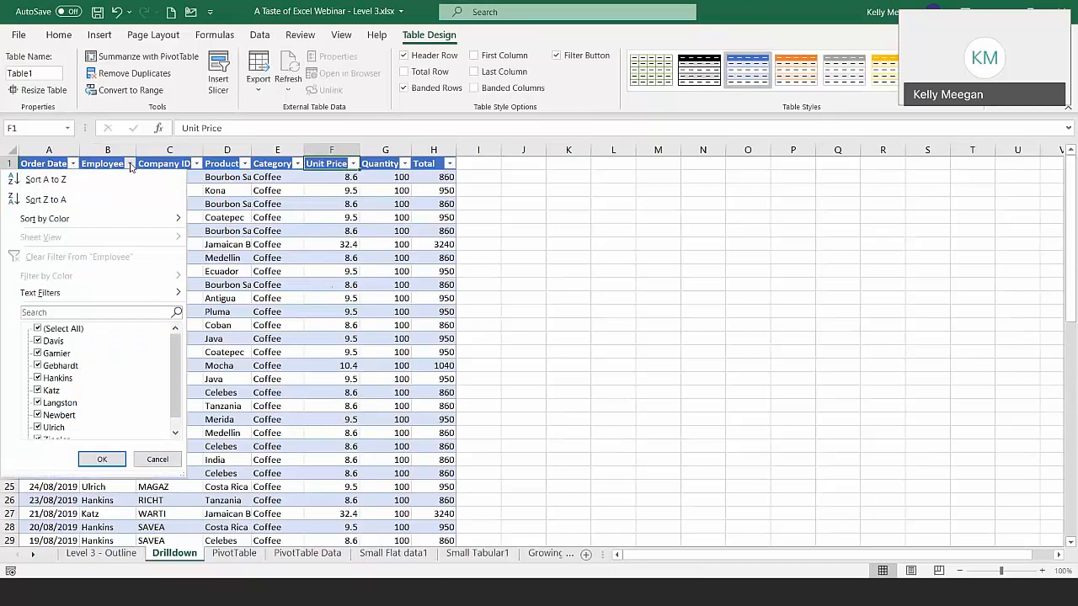
pyautogui.click(37, 329)
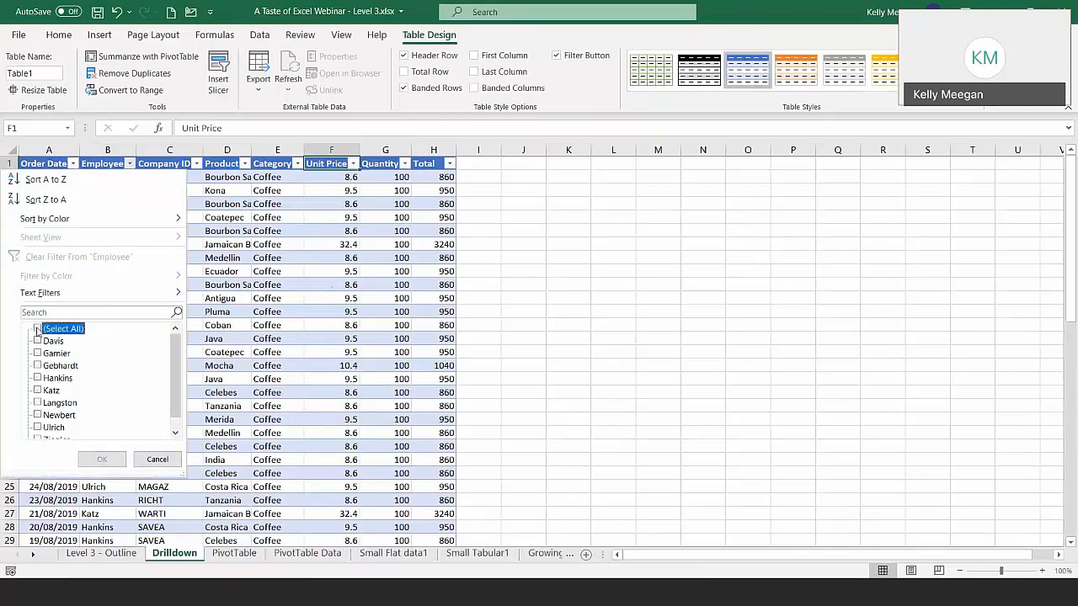
pyautogui.click(38, 341)
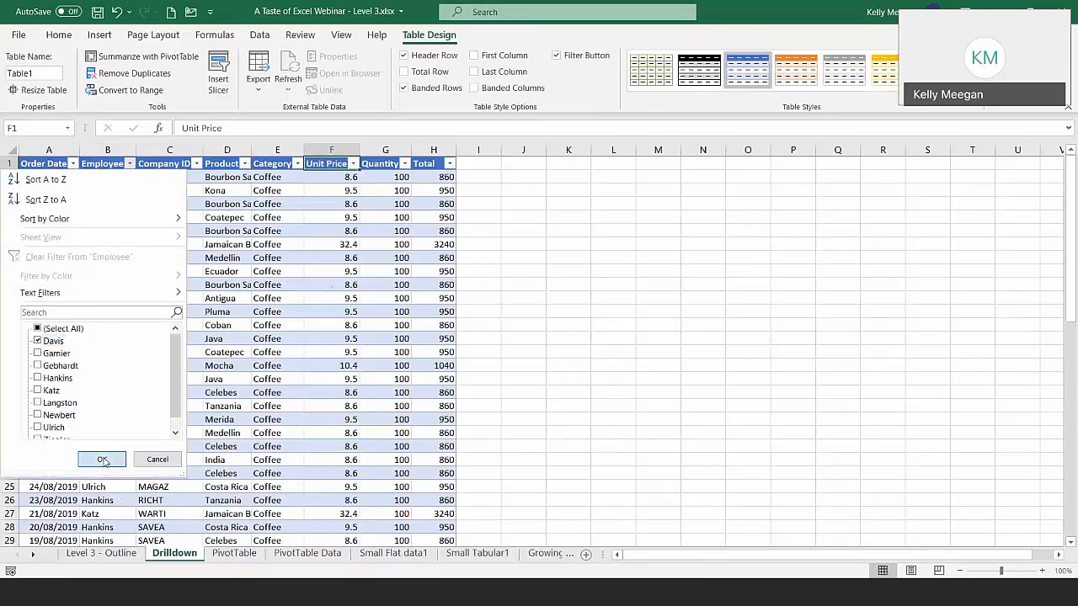
pyautogui.click(102, 461)
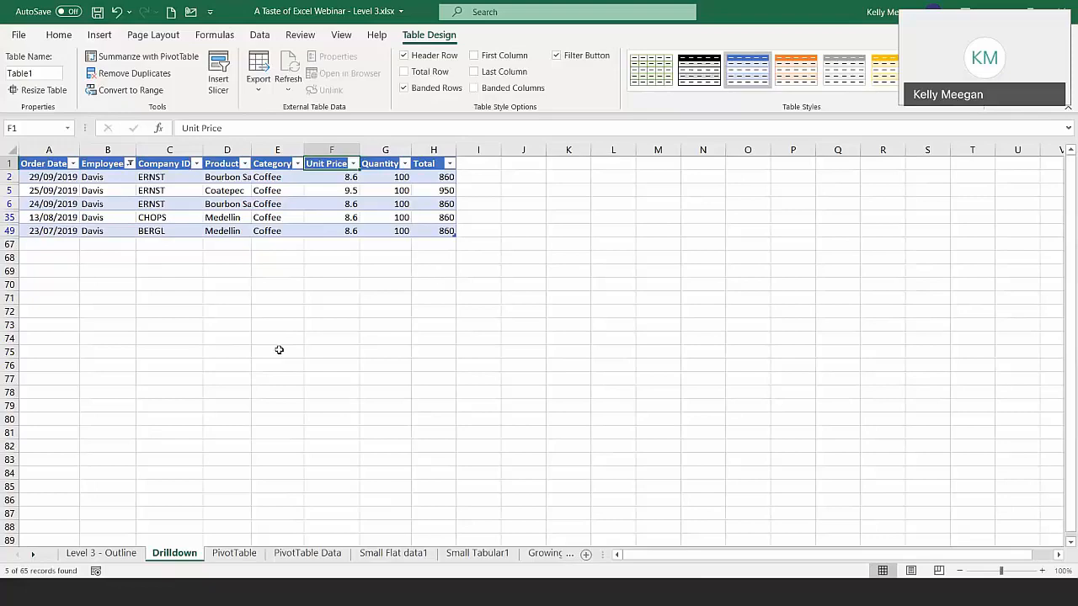
# Return to the PivotTable sheet and set the Employee report filter to the second-to-last employee in the list
pyautogui.click(235, 554)
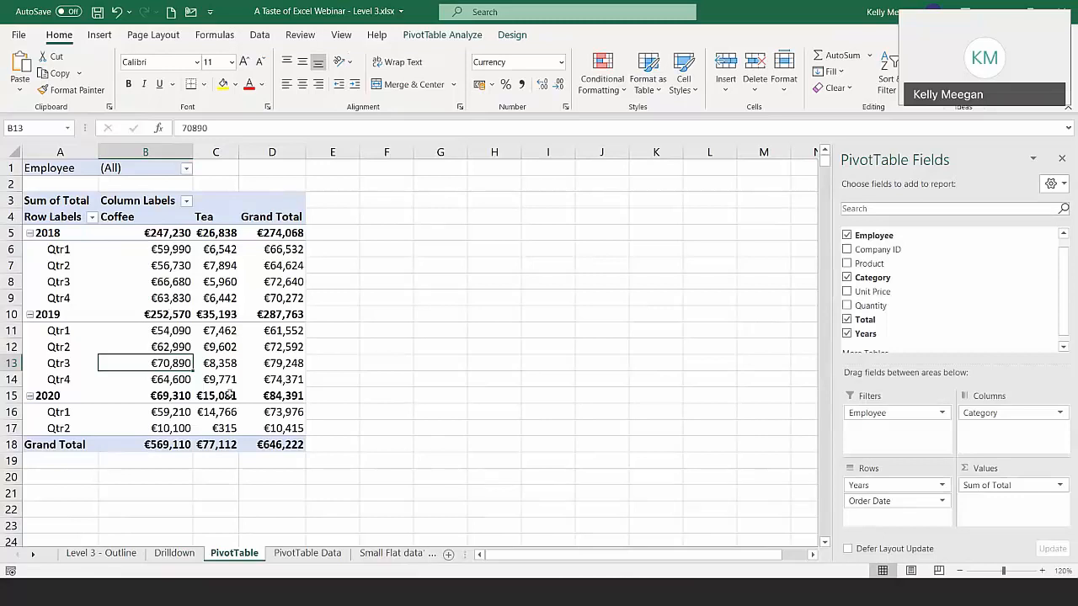
pyautogui.moveTo(287, 386)
pyautogui.click(186, 171)
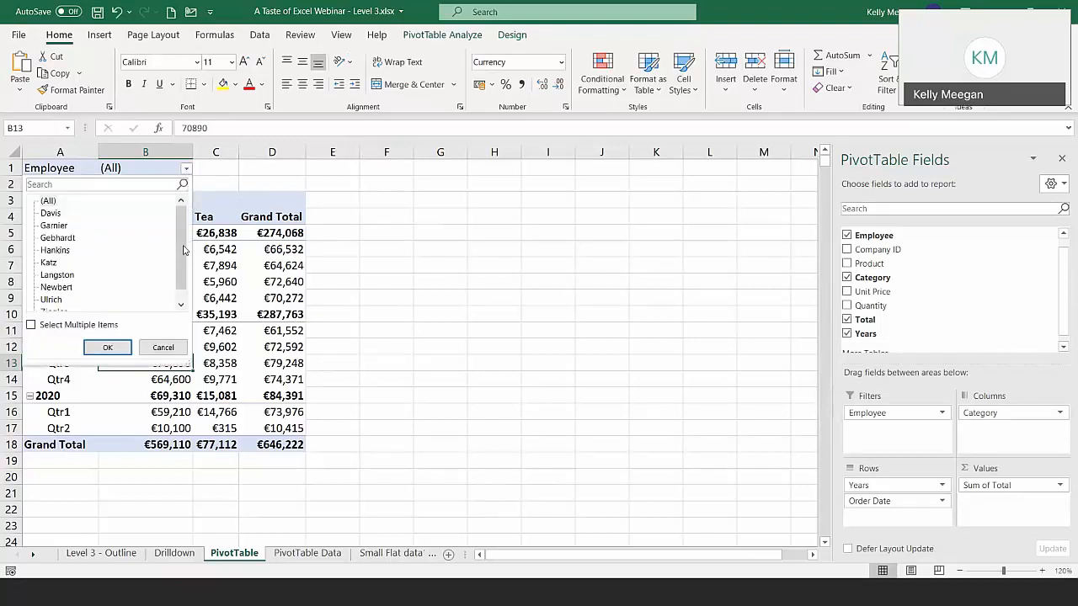
pyautogui.scroll(-1, 147, 294)
pyautogui.click(52, 287)
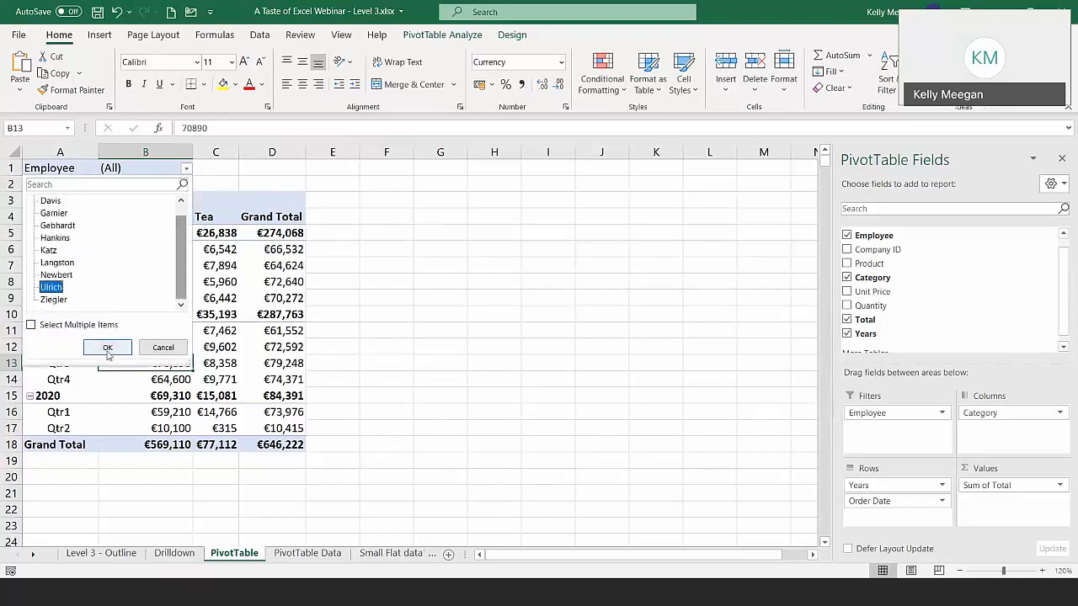
pyautogui.click(110, 347)
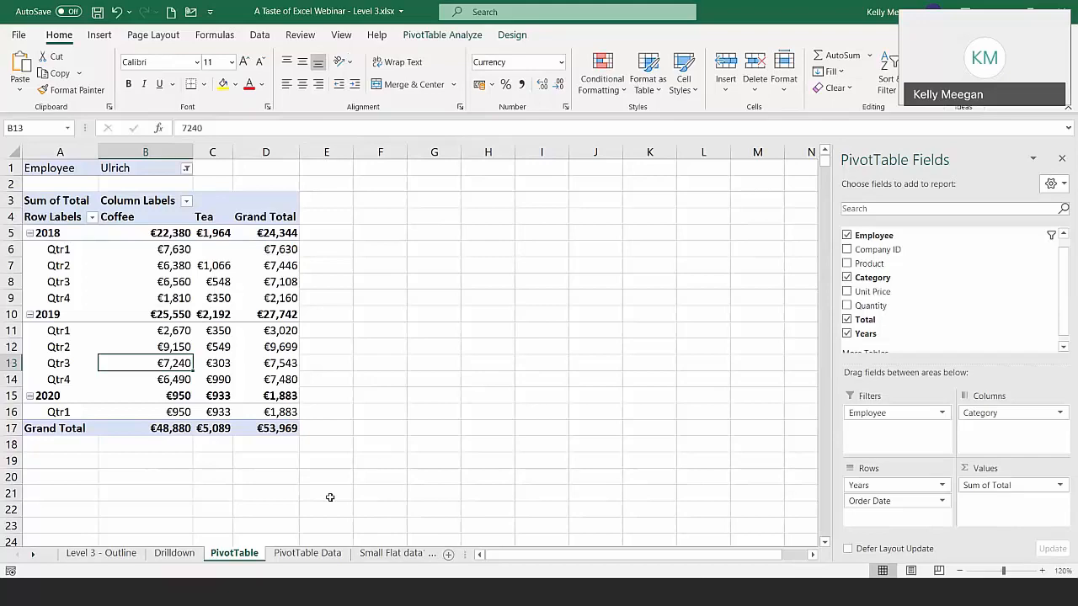
# On the PivotTable Data sheet, set the quantity of the first order in G2 to 9000000
pyautogui.click(311, 554)
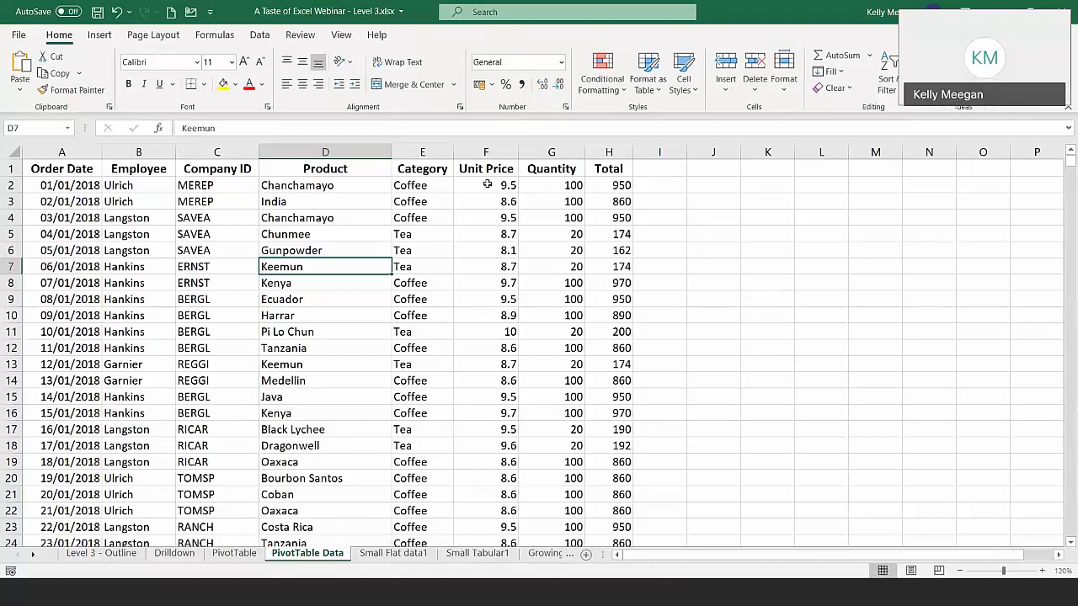
pyautogui.click(554, 184)
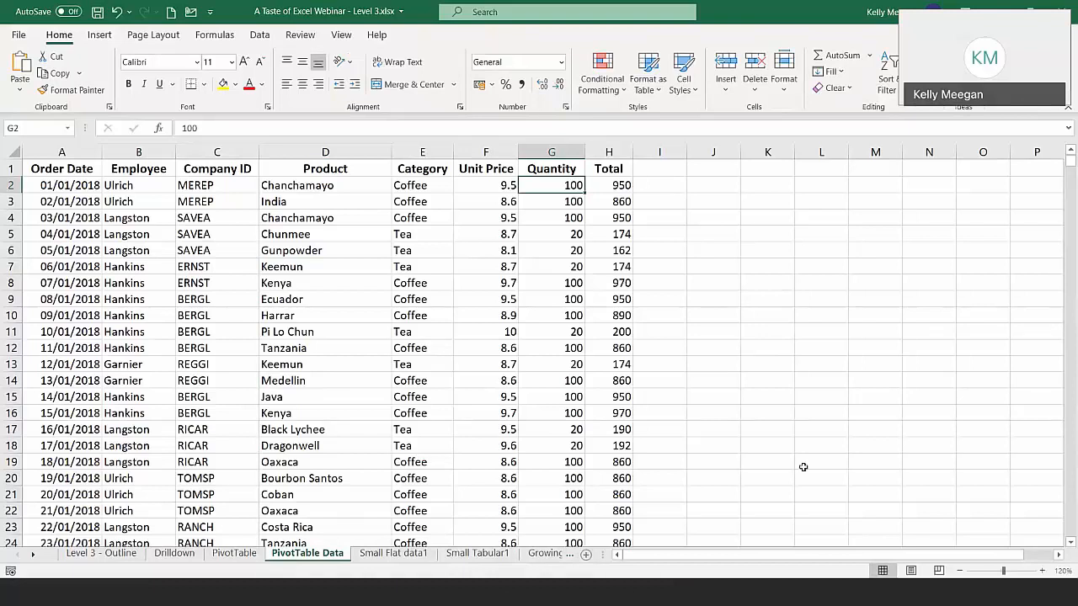
pyautogui.write('9')
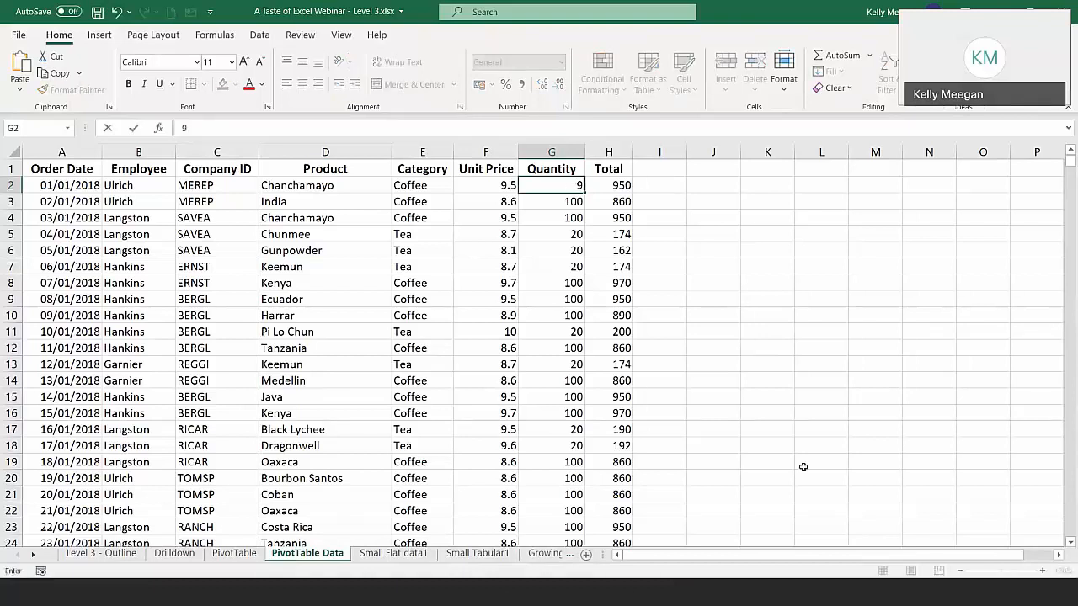
pyautogui.write('000000')
pyautogui.press('Return')
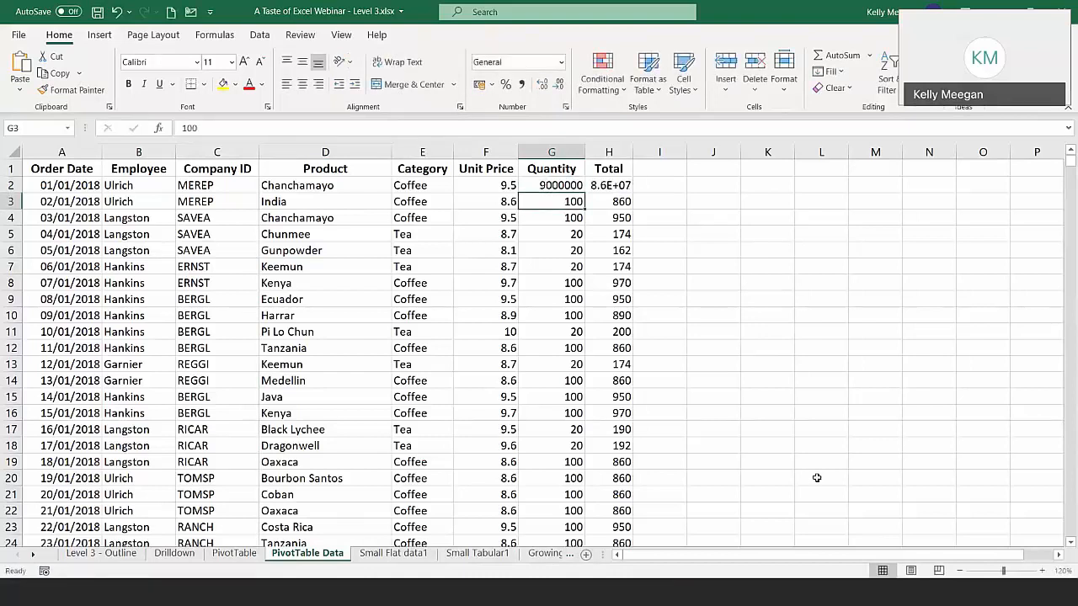
# AutoFit the Total column on the PivotTable Data sheet and refresh the PivotTable on its own sheet
pyautogui.doubleClick(634, 152)
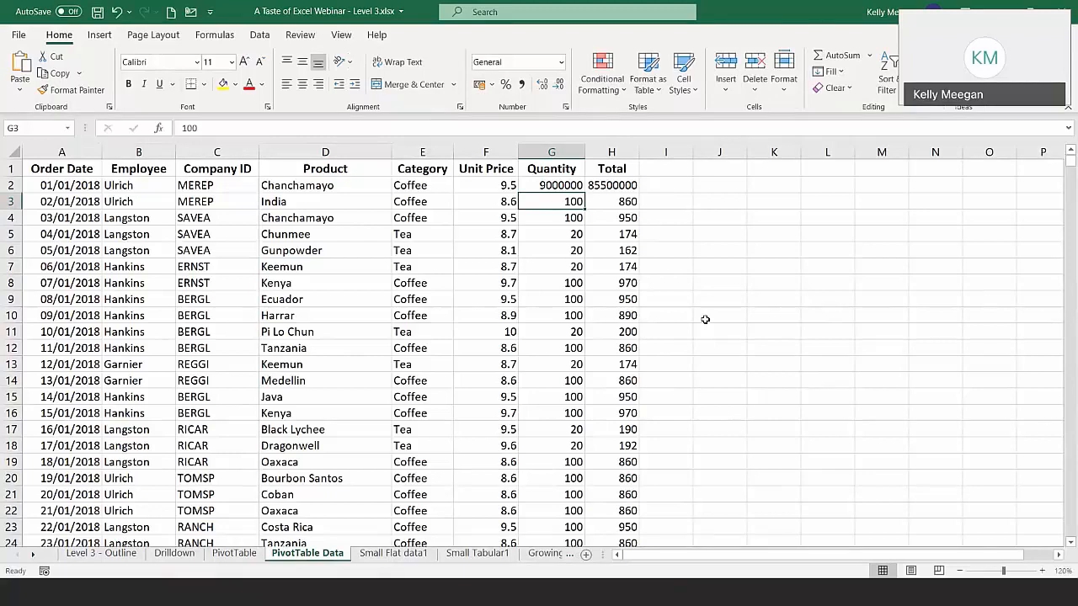
pyautogui.click(233, 554)
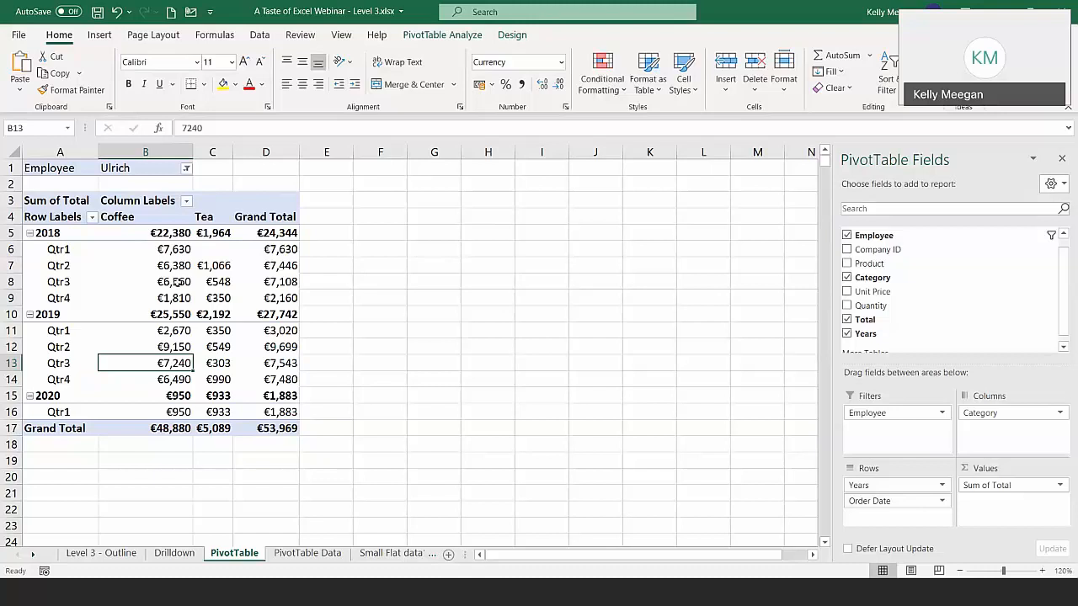
pyautogui.moveTo(172, 283)
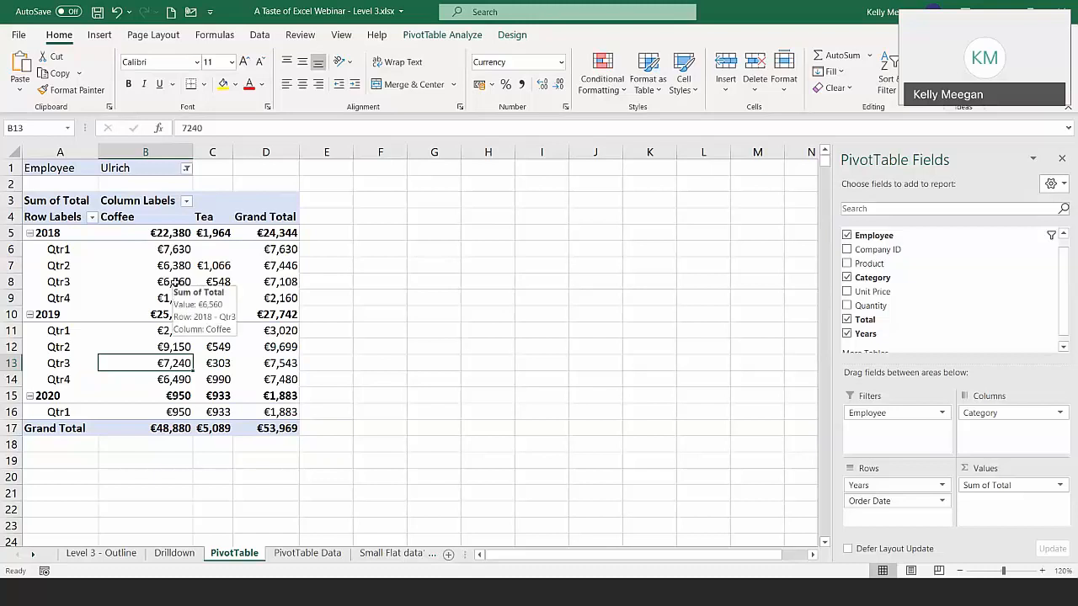
pyautogui.rightClick(174, 285)
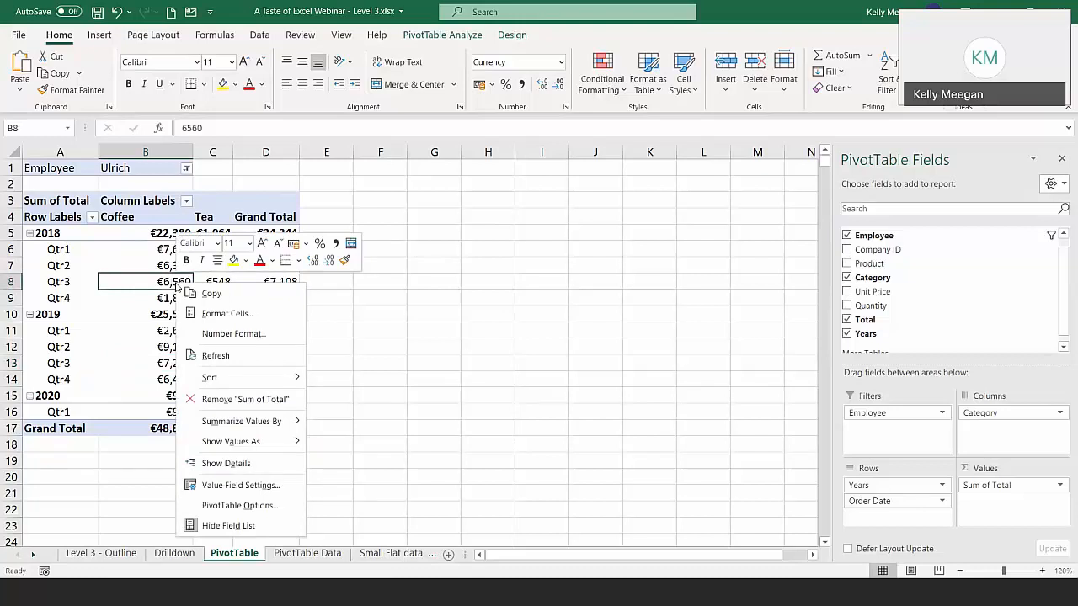
pyautogui.click(216, 356)
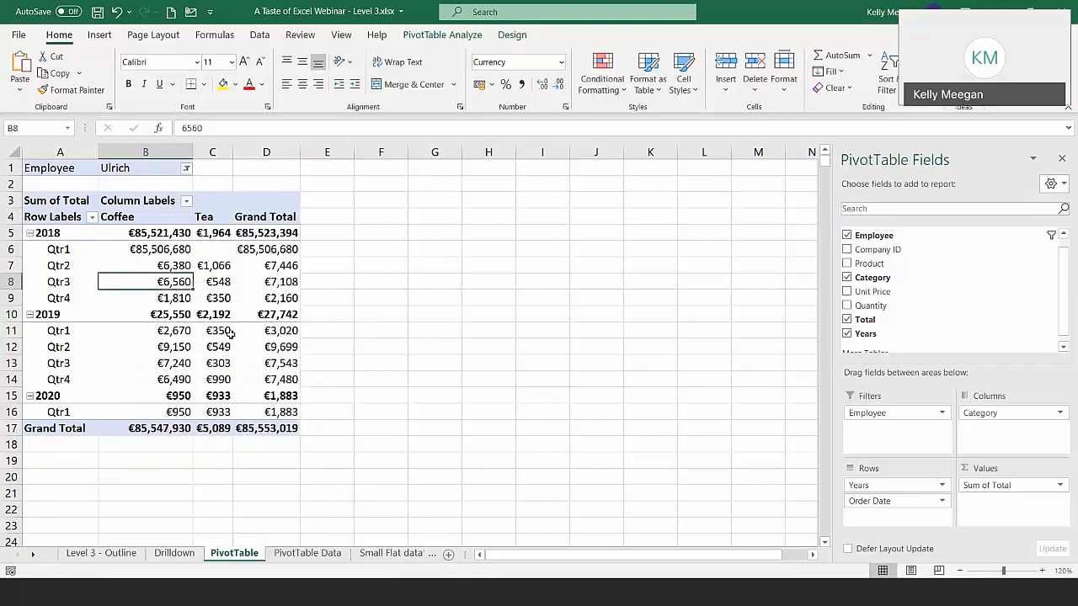
# On the PivotTable Data sheet, set the quantity of the first order in G2 to 100
pyautogui.moveTo(230, 379)
pyautogui.click(310, 554)
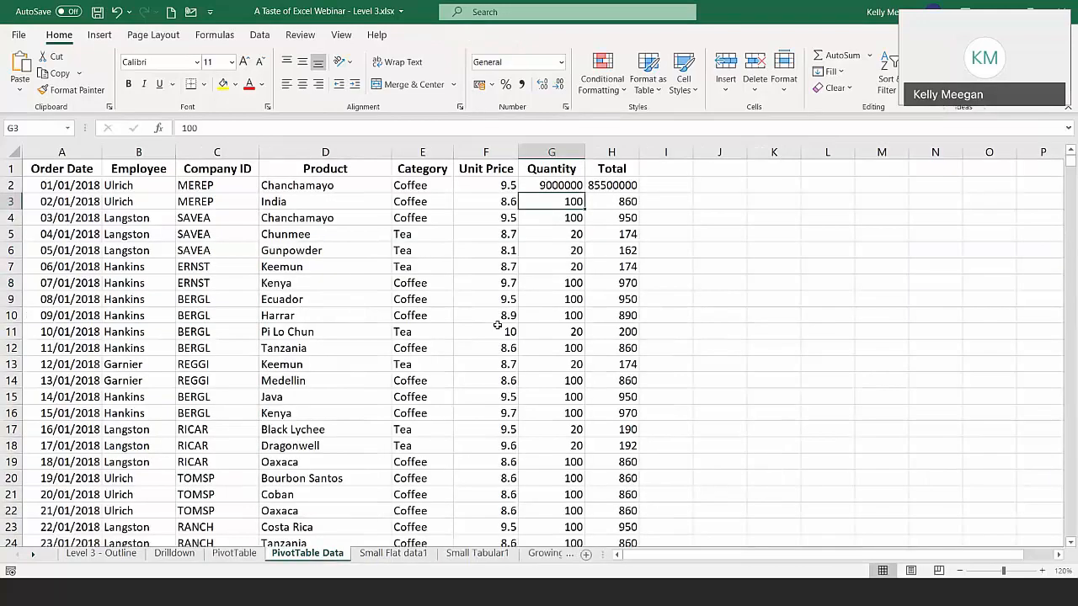
pyautogui.press('Up')
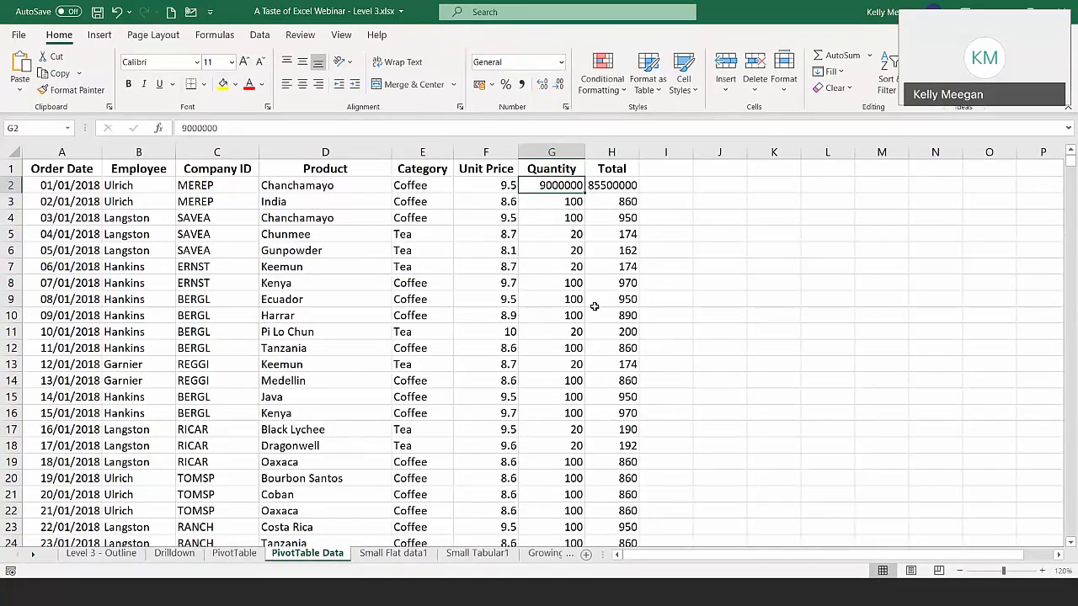
pyautogui.write('100')
pyautogui.press('Return')
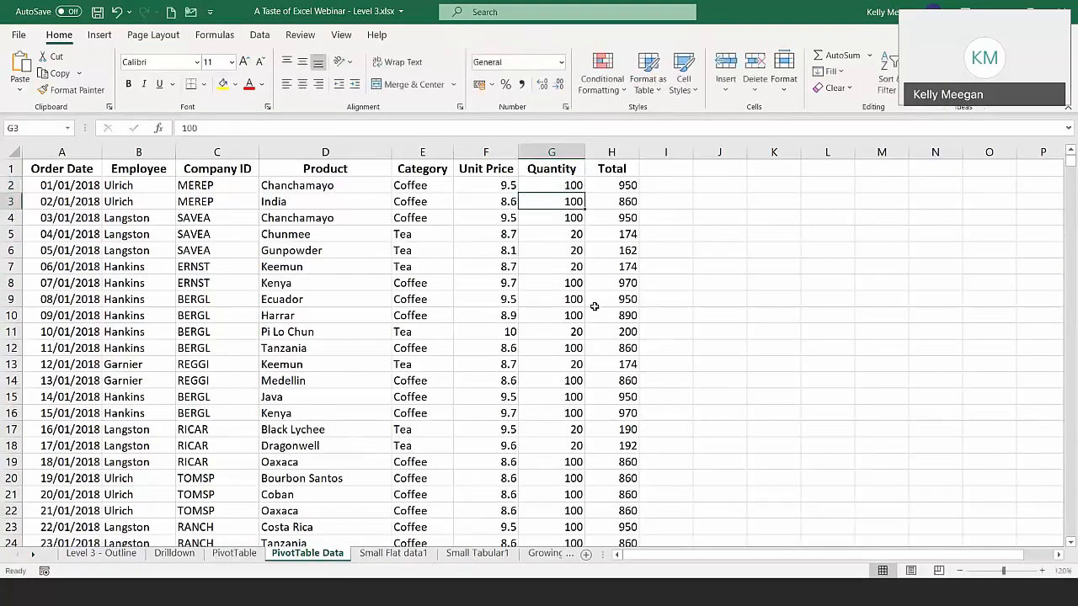
# Refresh the PivotTable from the corrected source data and set its Employee report filter to (All)
pyautogui.click(240, 557)
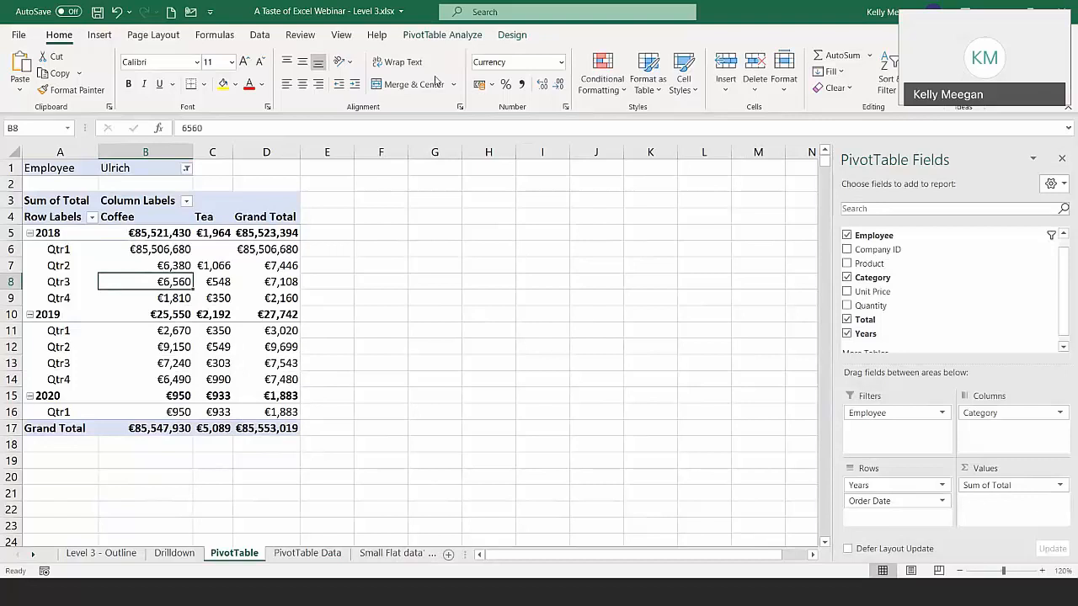
pyautogui.click(447, 38)
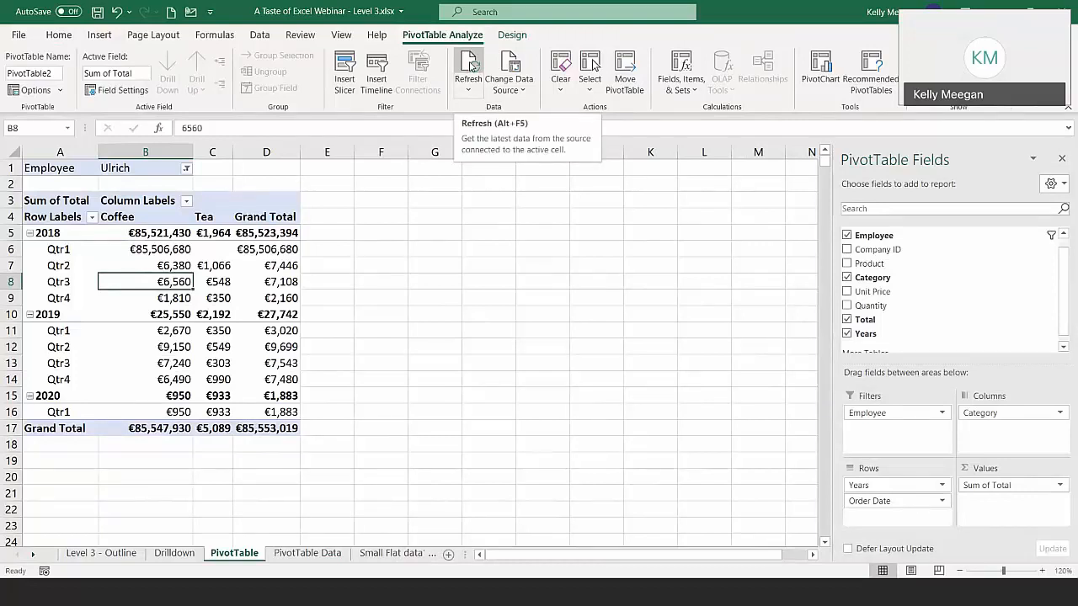
pyautogui.click(470, 67)
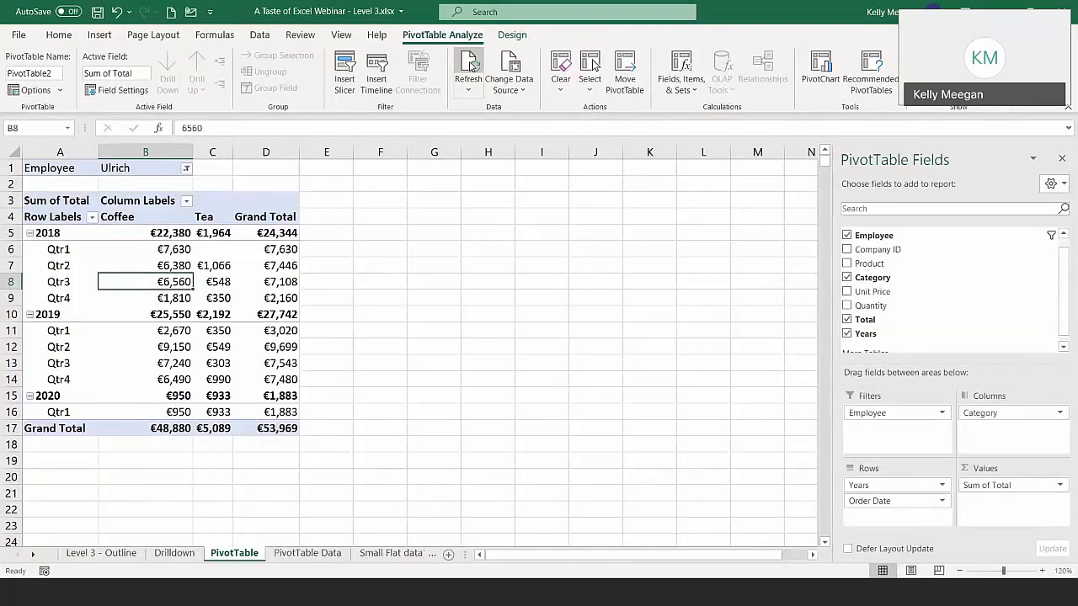
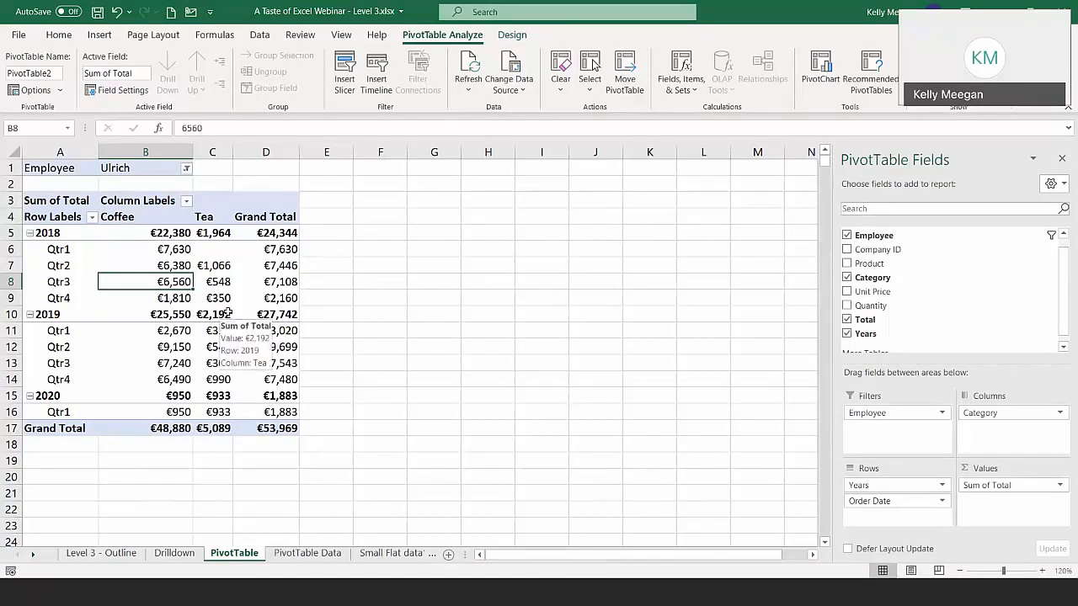
pyautogui.click(186, 169)
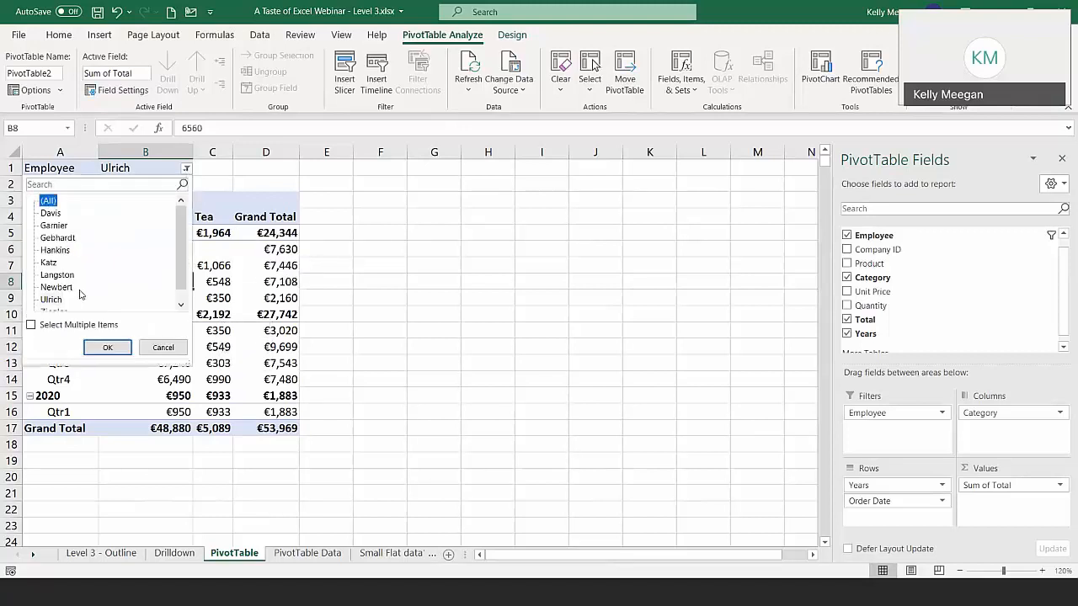
pyautogui.click(107, 347)
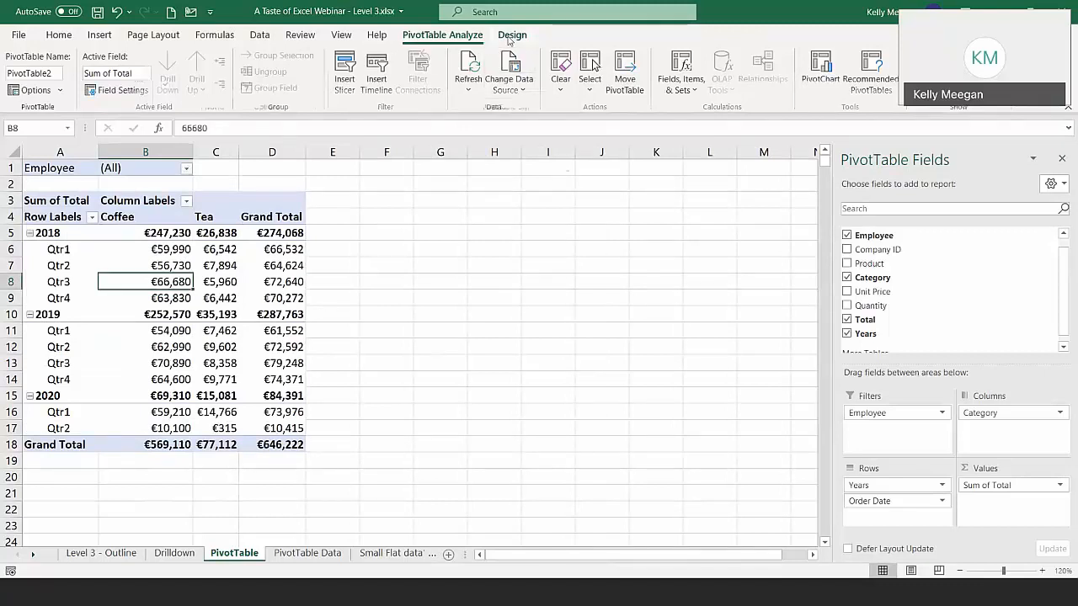
# Try showing the PivotTable subtotals at the bottom of each group, hide them, and set them to the top of each group
pyautogui.click(512, 36)
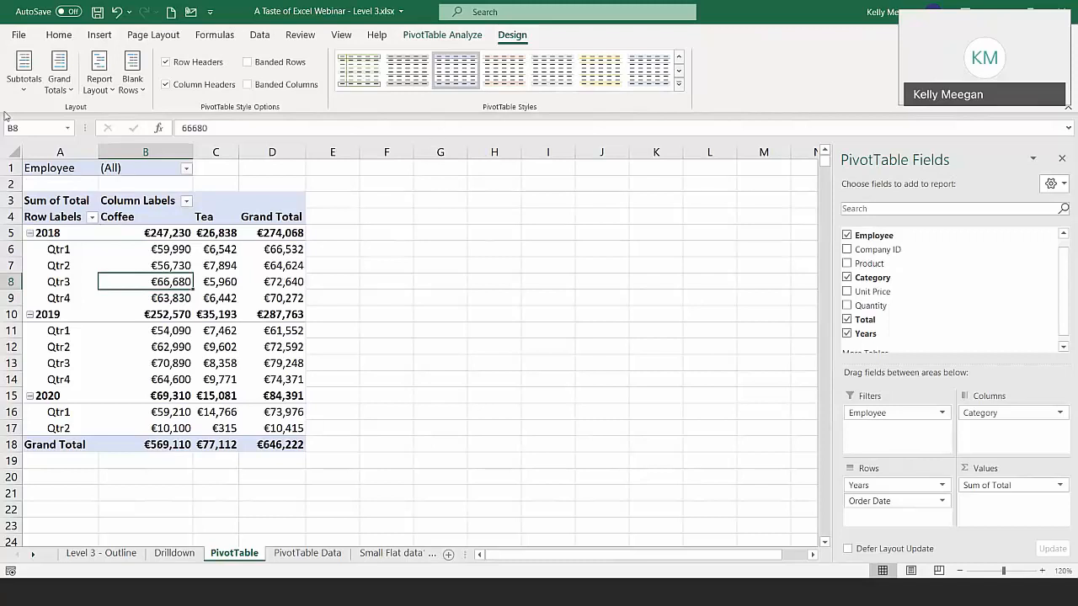
pyautogui.click(23, 91)
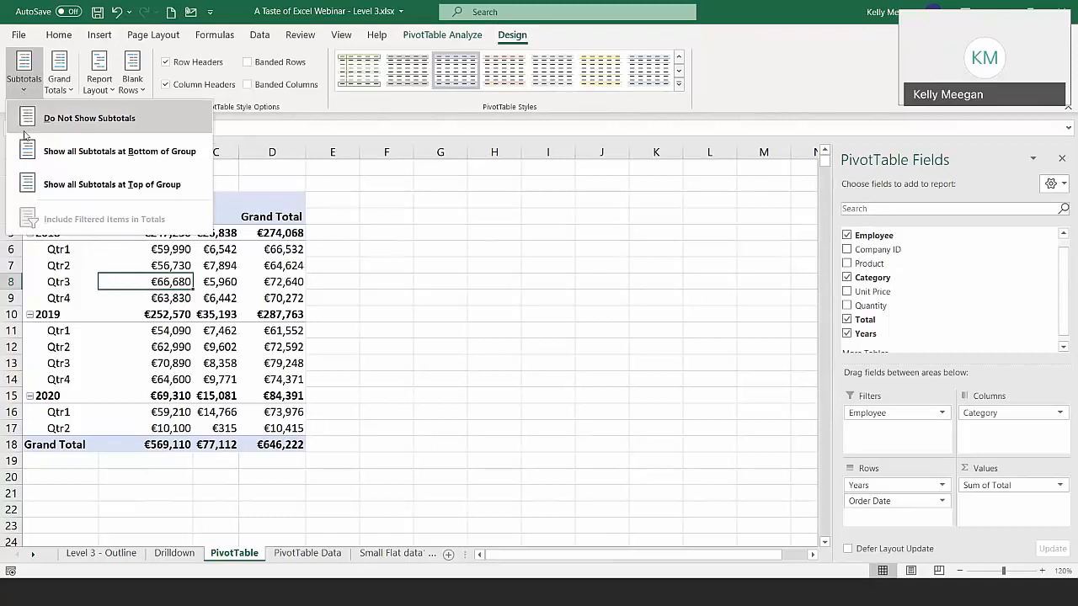
pyautogui.click(94, 155)
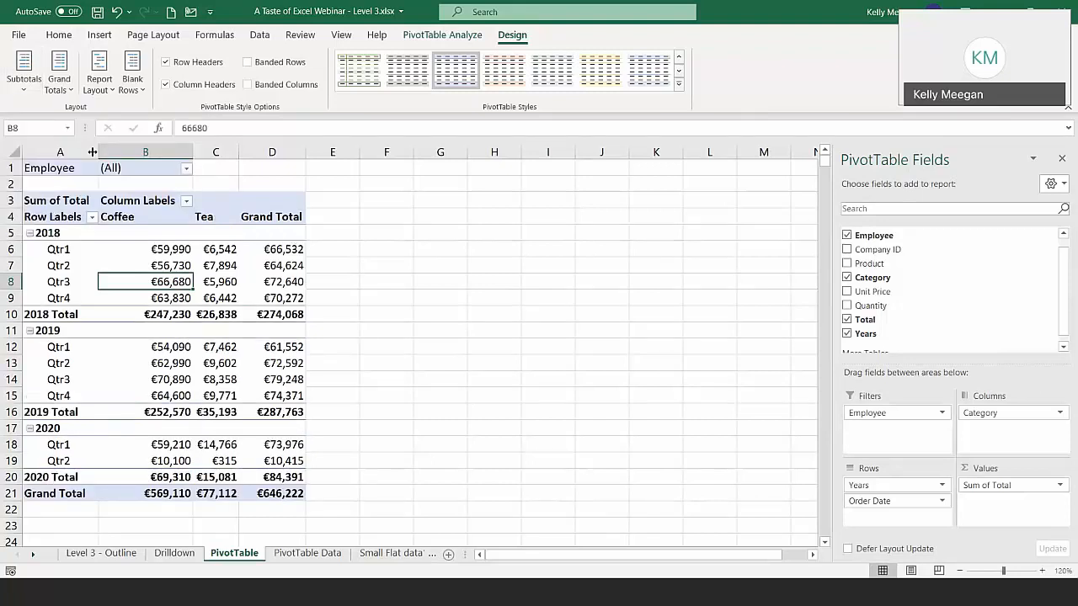
pyautogui.click(25, 88)
pyautogui.click(38, 122)
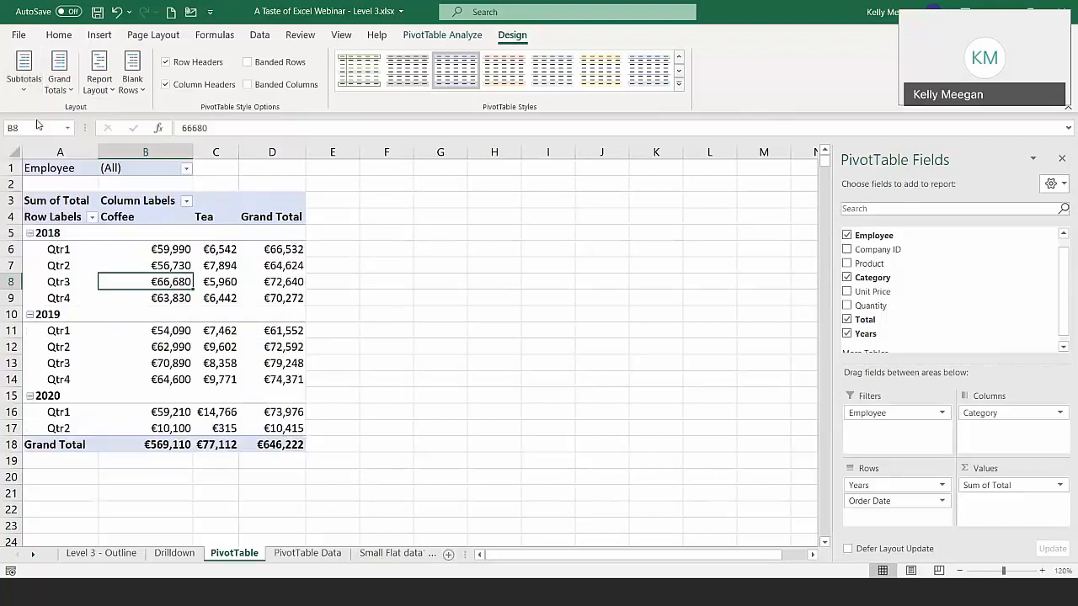
pyautogui.click(23, 80)
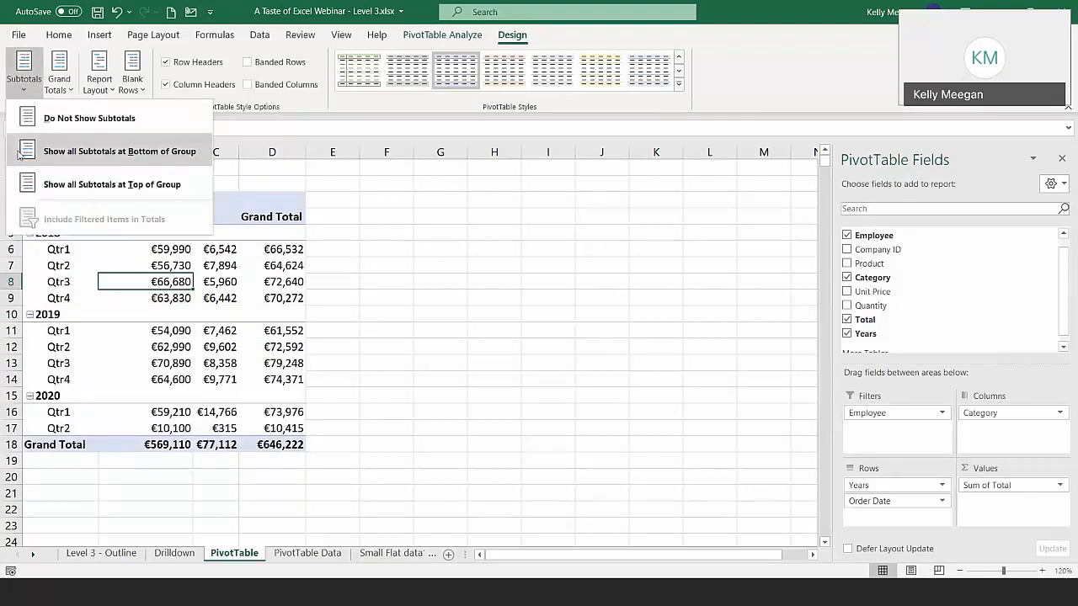
pyautogui.click(78, 186)
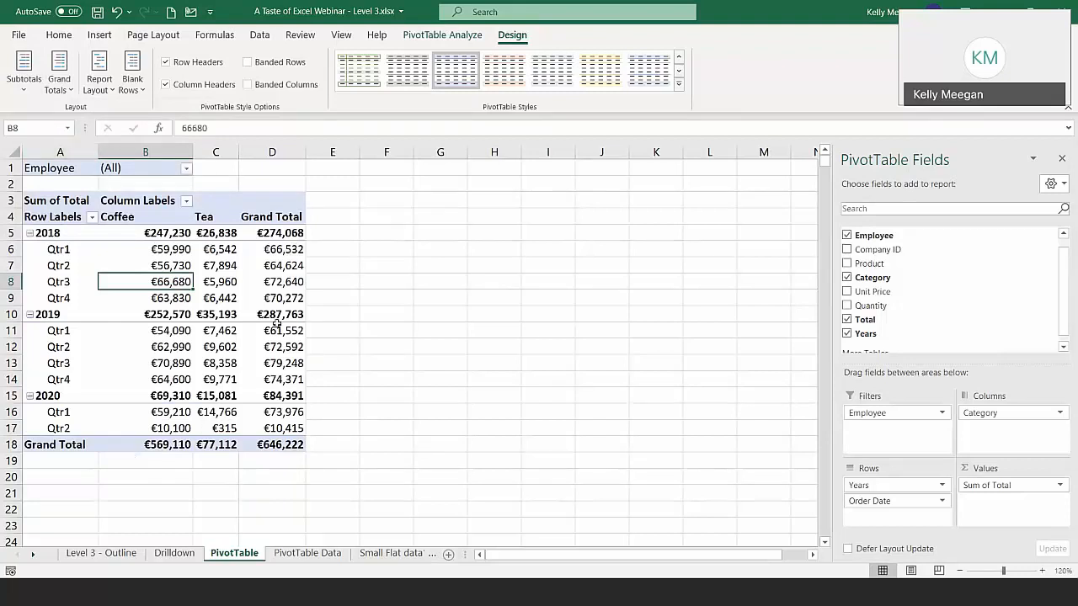
# Try the grand totals off, on for rows only and on for columns only, and finish with On for Rows and Columns
pyautogui.click(63, 96)
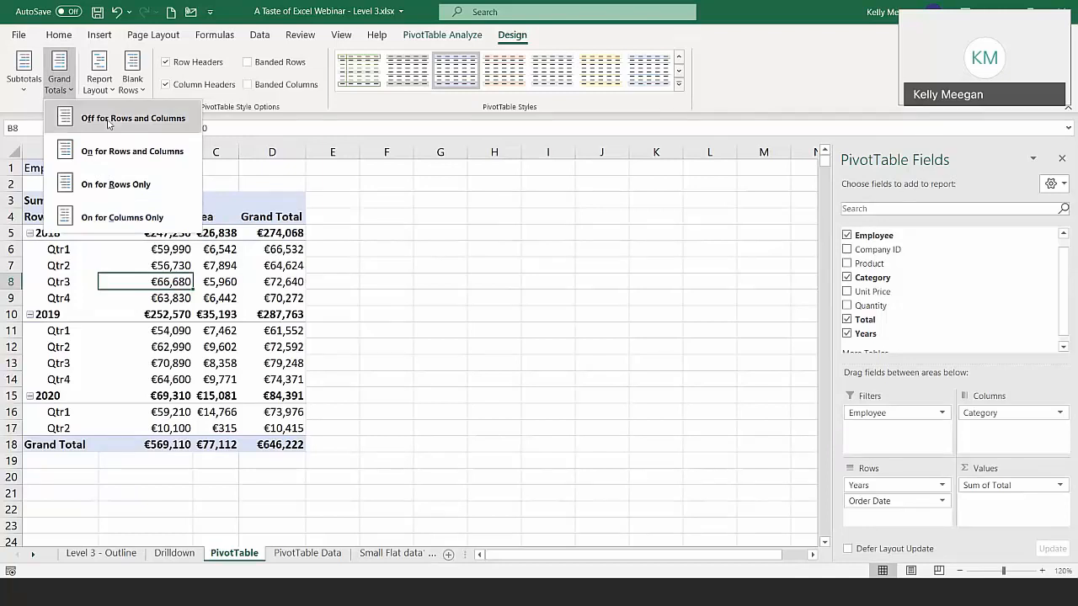
pyautogui.click(84, 117)
pyautogui.click(66, 94)
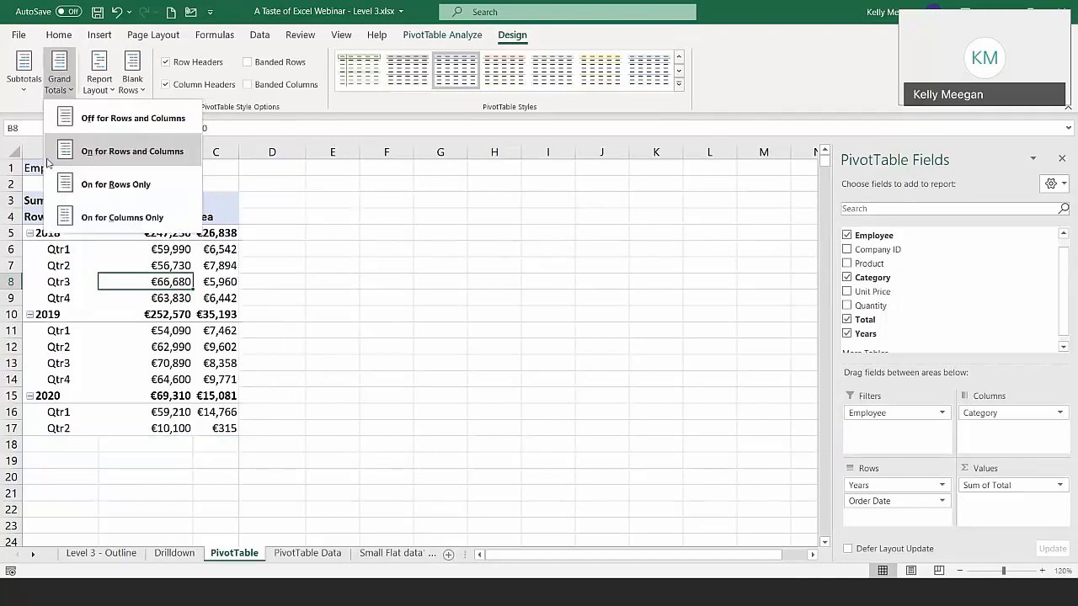
pyautogui.click(84, 183)
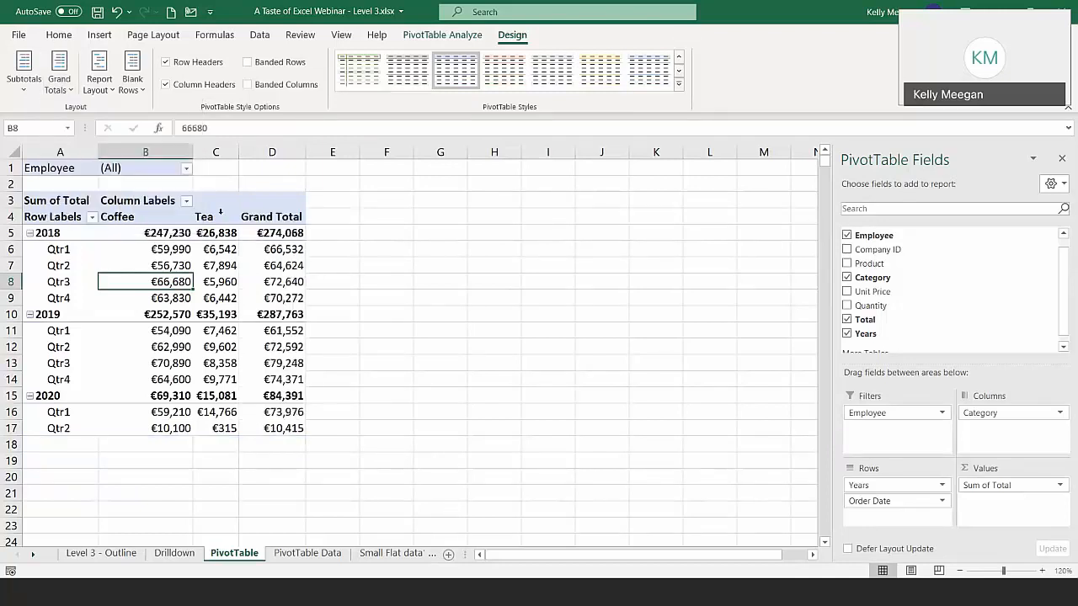
pyautogui.click(61, 88)
pyautogui.click(93, 214)
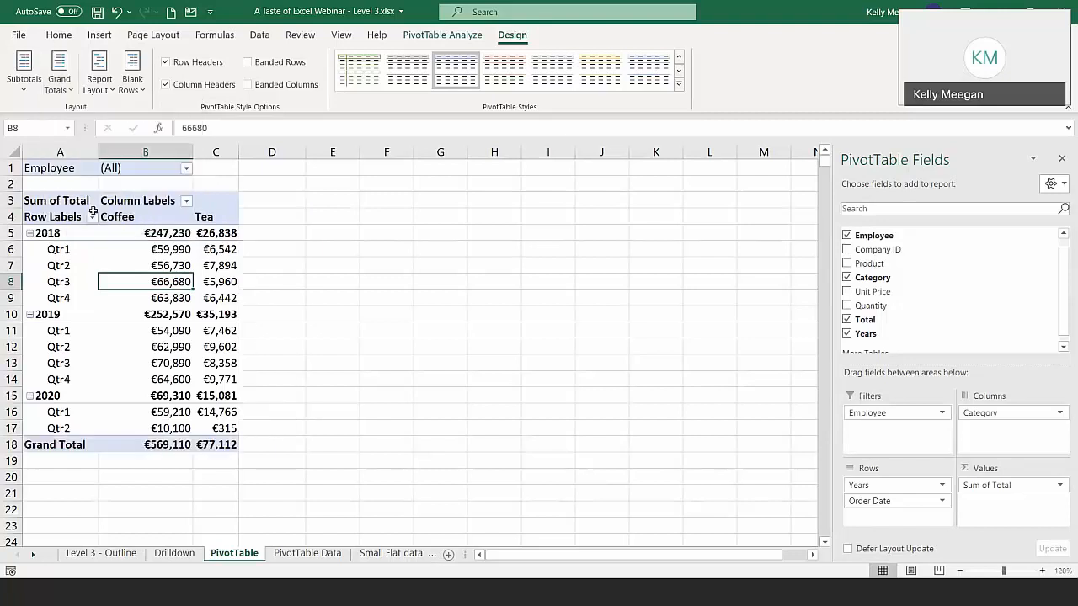
pyautogui.click(68, 93)
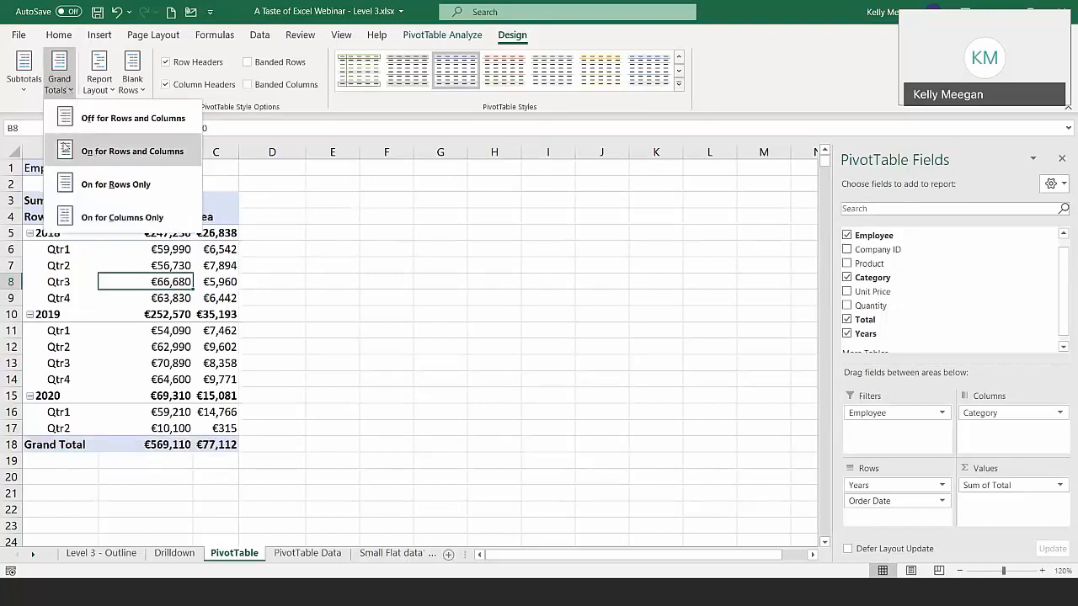
pyautogui.click(96, 149)
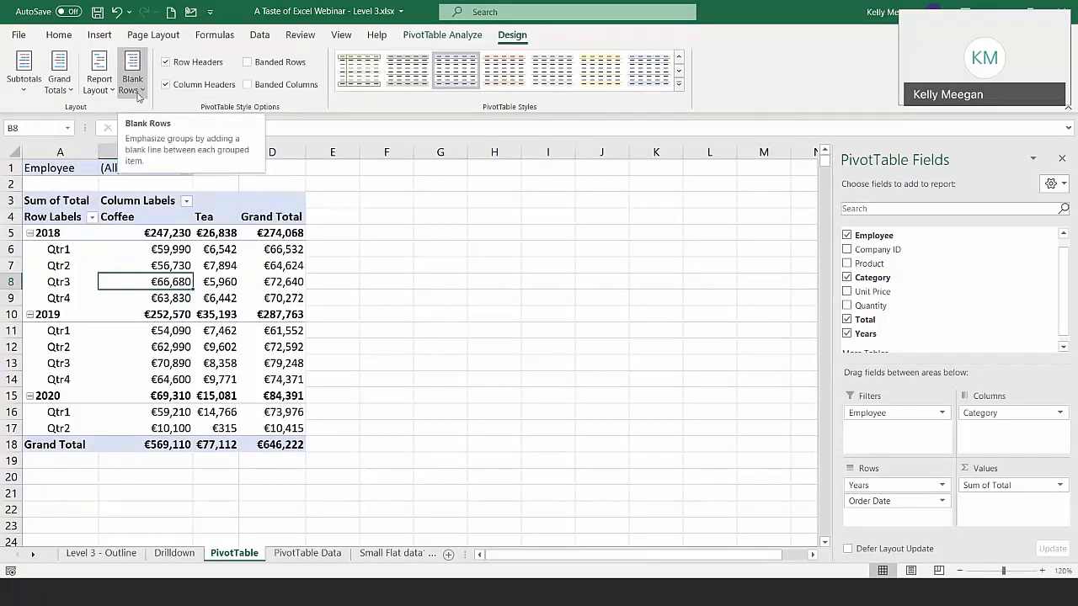
# Insert a blank line after each item in the PivotTable and remove those blank lines again
pyautogui.click(137, 93)
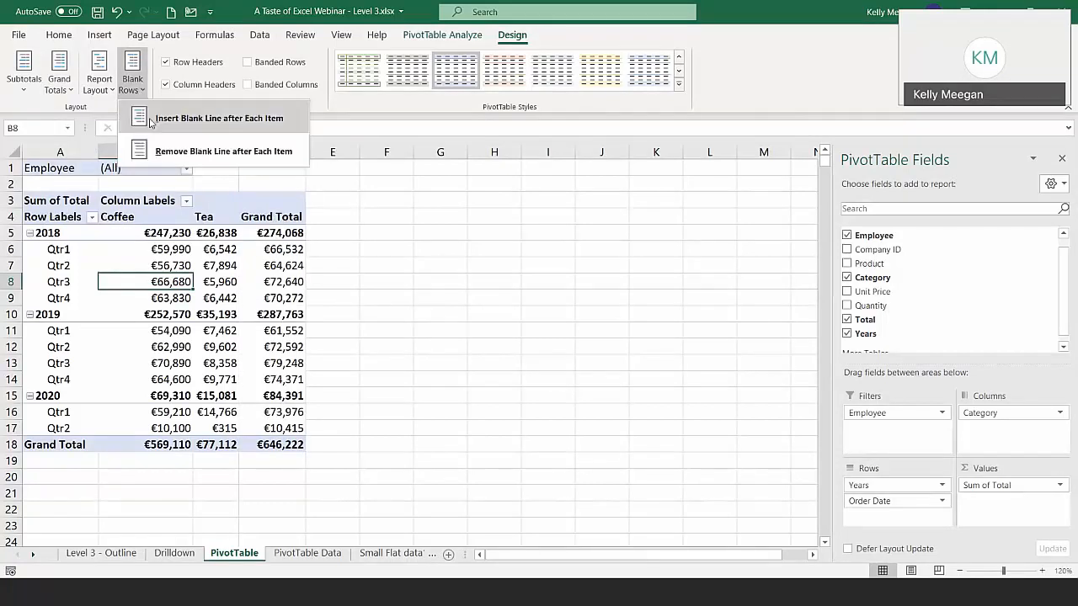
pyautogui.click(151, 119)
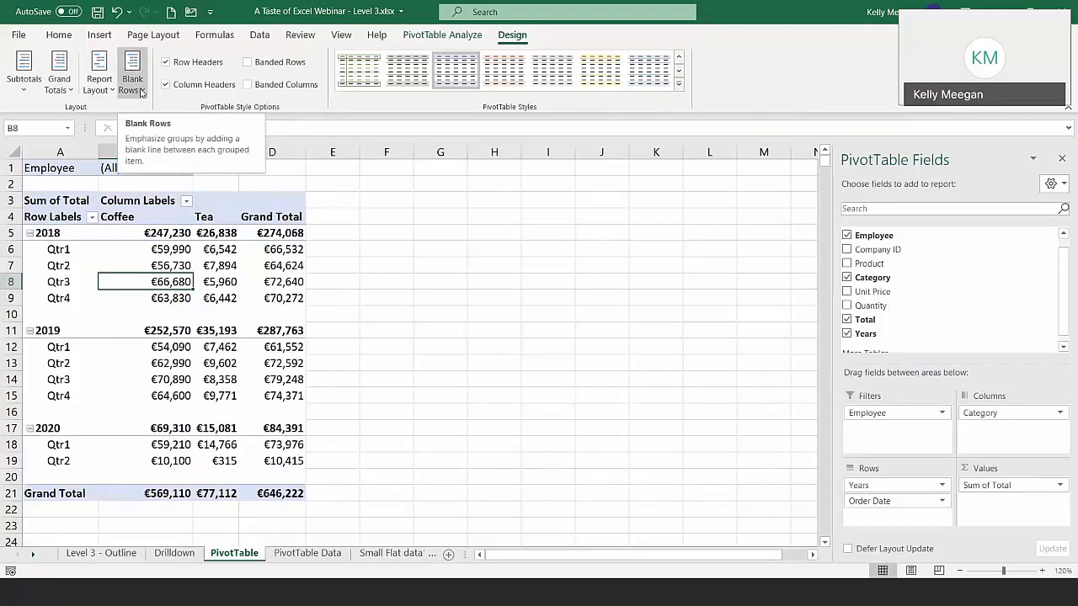
pyautogui.click(142, 92)
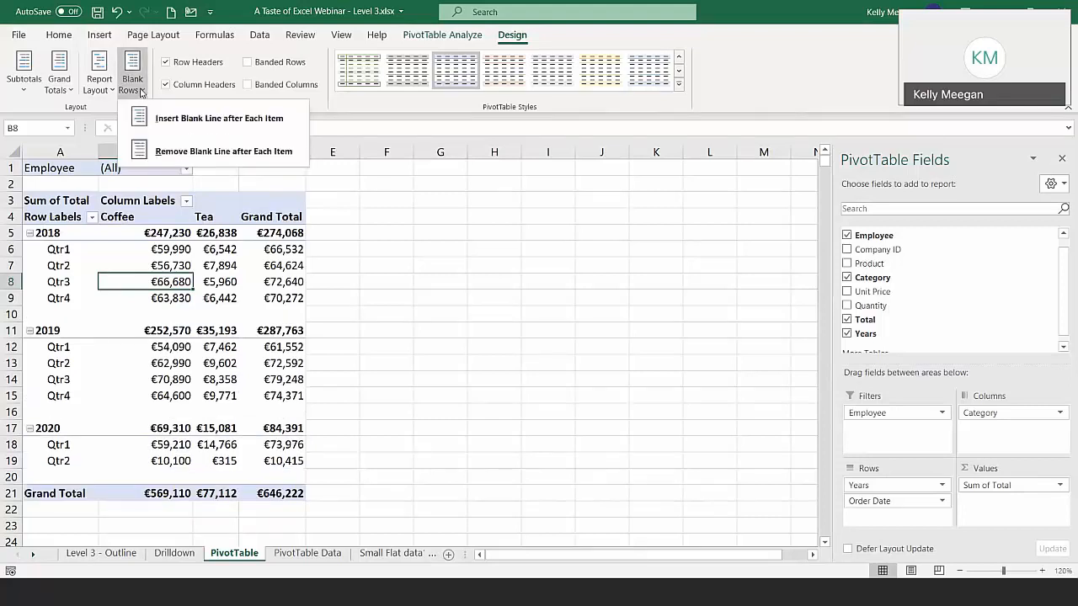
pyautogui.click(189, 153)
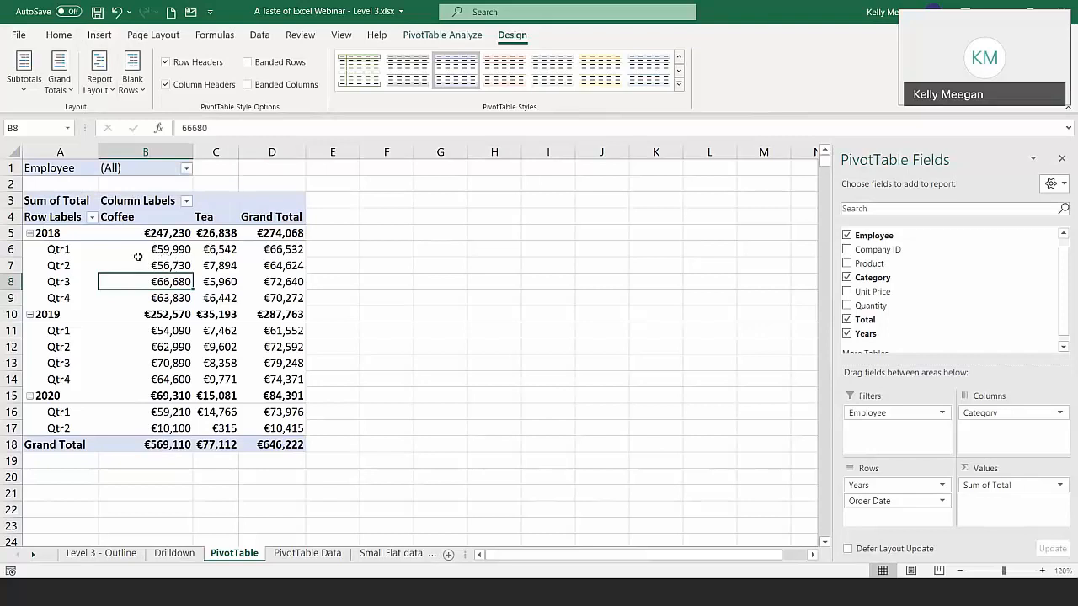
# Examine the Row Labels filter choices for the Years field and again with the 2018 Qtr2 label selected
pyautogui.moveTo(182, 267)
pyautogui.click(92, 217)
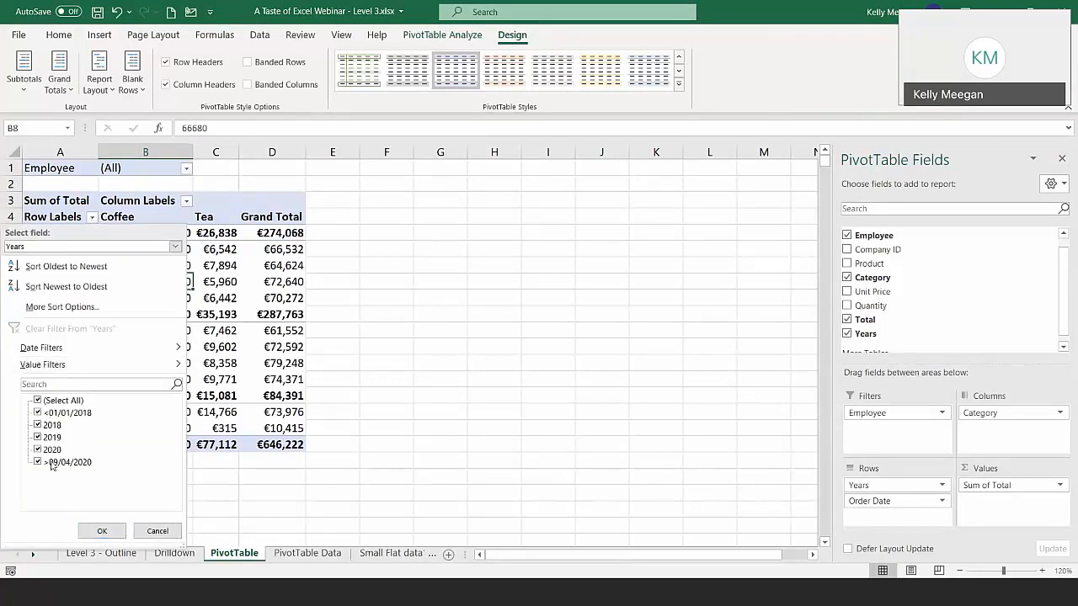
pyautogui.click(157, 531)
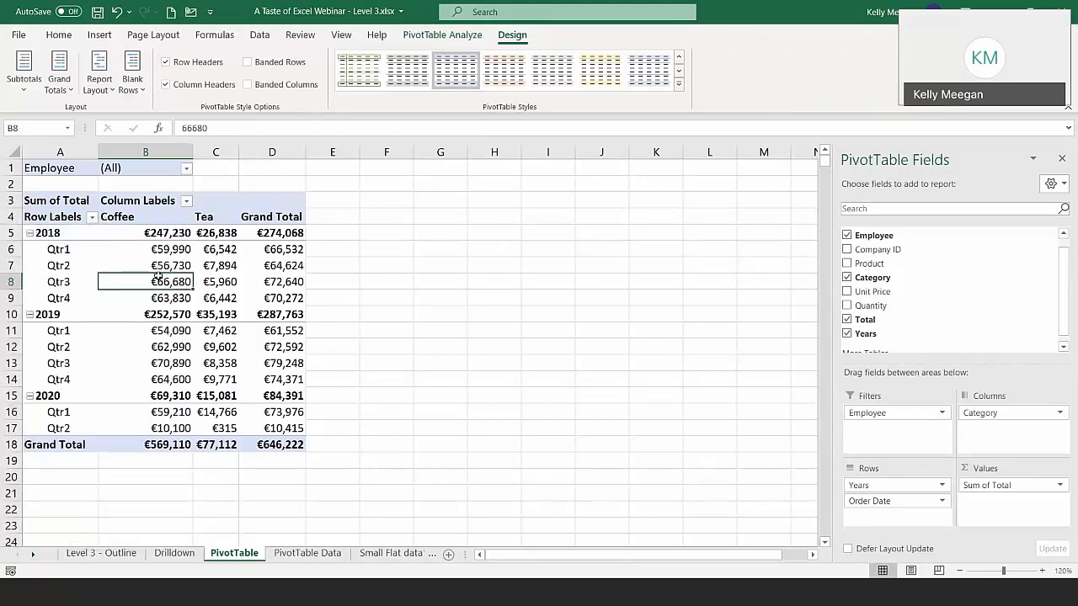
pyautogui.click(53, 266)
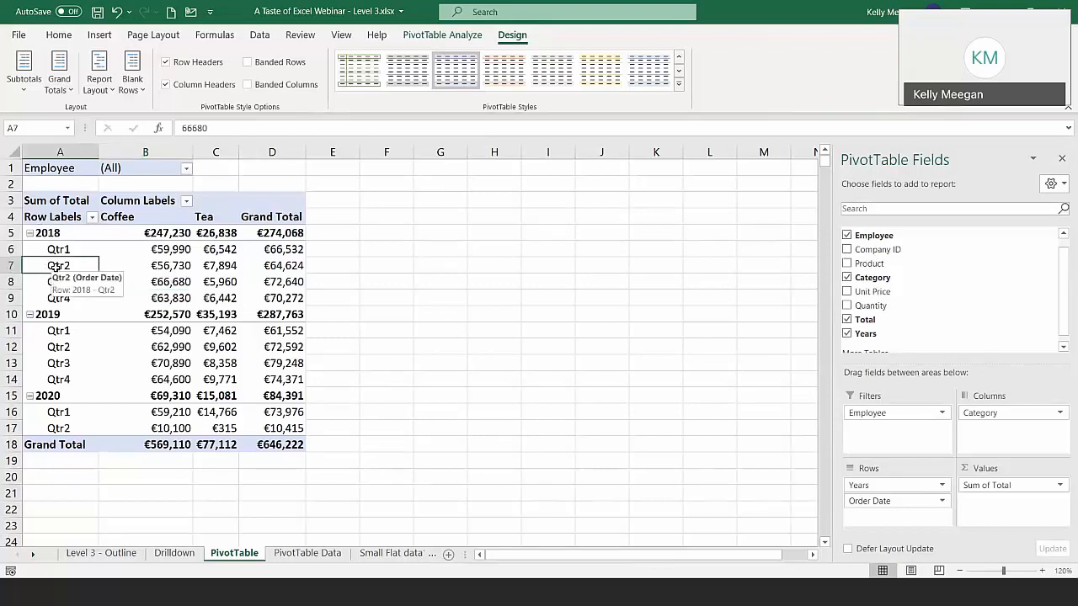
pyautogui.click(91, 217)
pyautogui.click(93, 218)
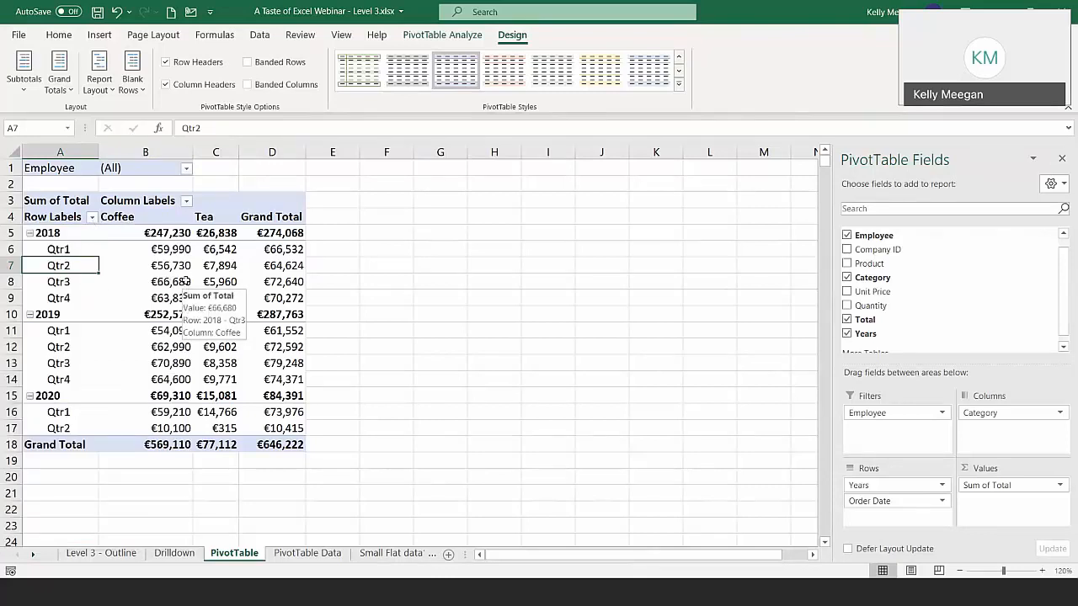
# Try the Tabular Form report layout, check its separate Years and Order Date filters, and return the PivotTable to Compact Form
pyautogui.click(97, 93)
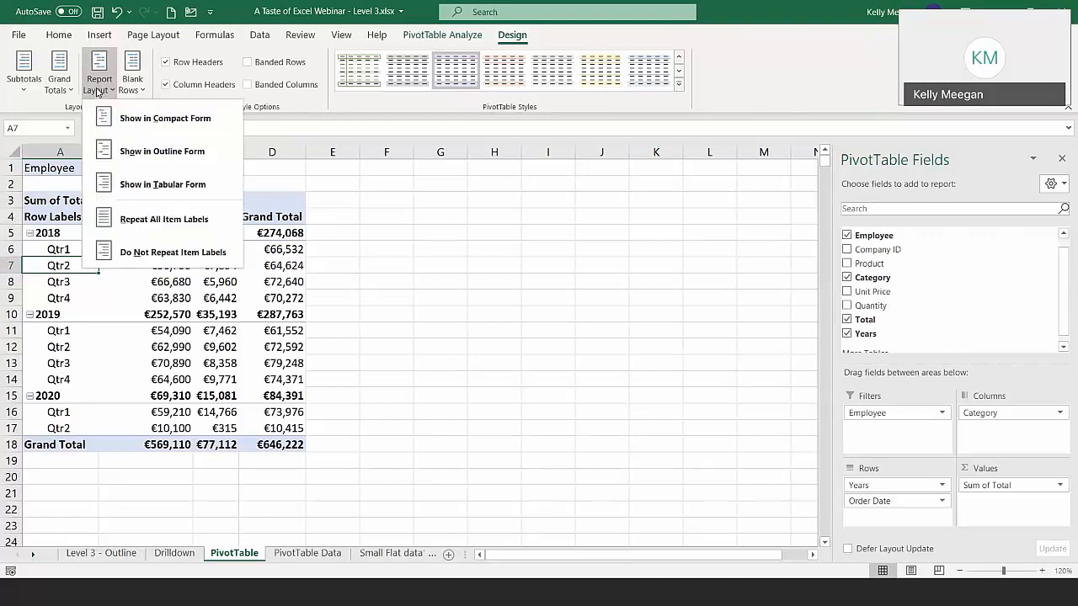
pyautogui.click(175, 188)
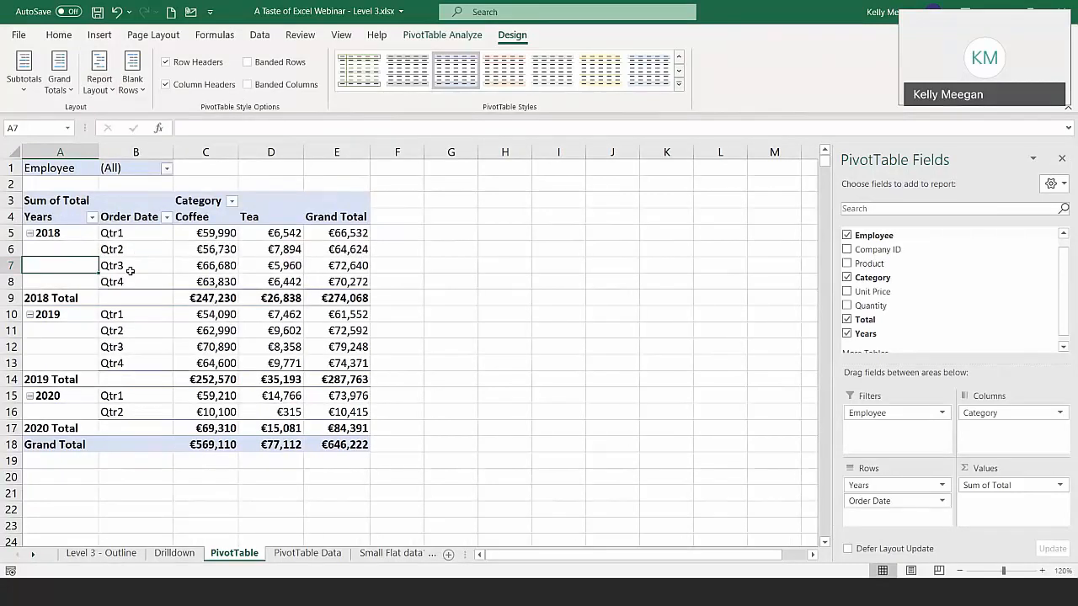
pyautogui.click(91, 217)
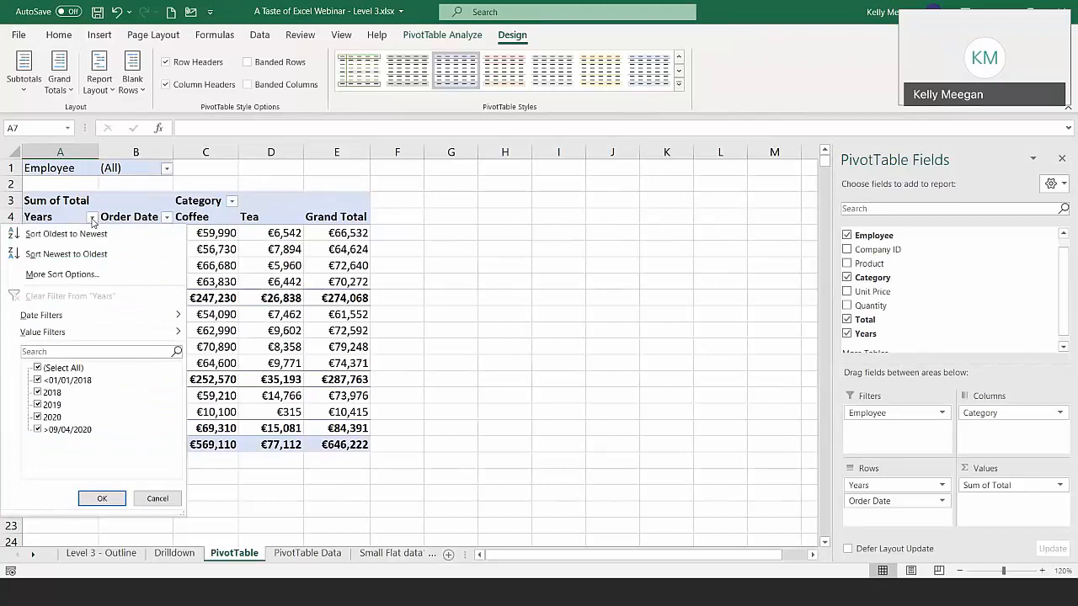
pyautogui.click(92, 218)
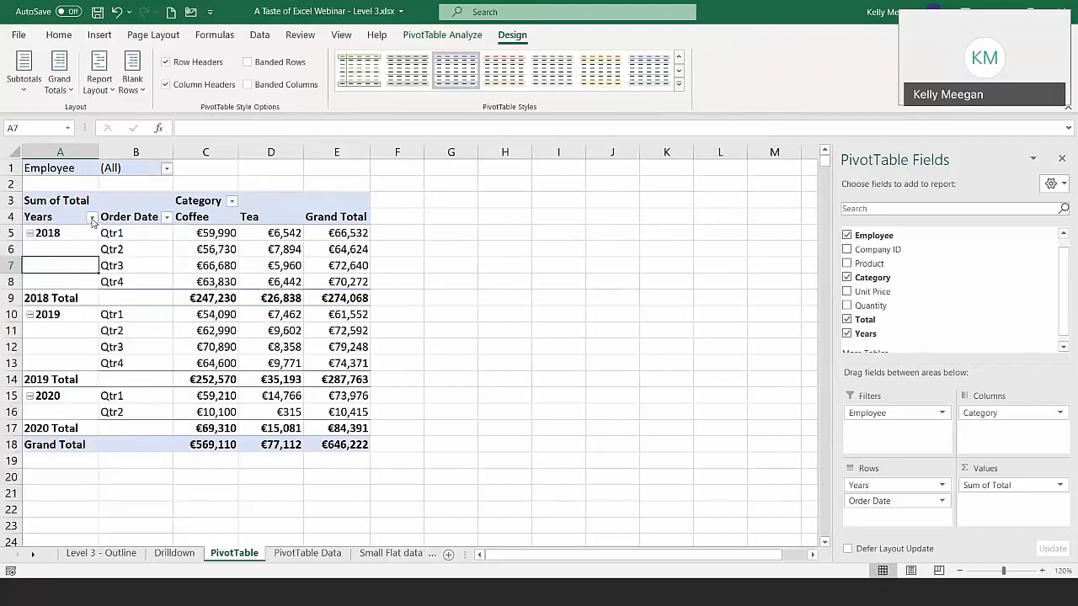
pyautogui.click(167, 217)
pyautogui.click(168, 218)
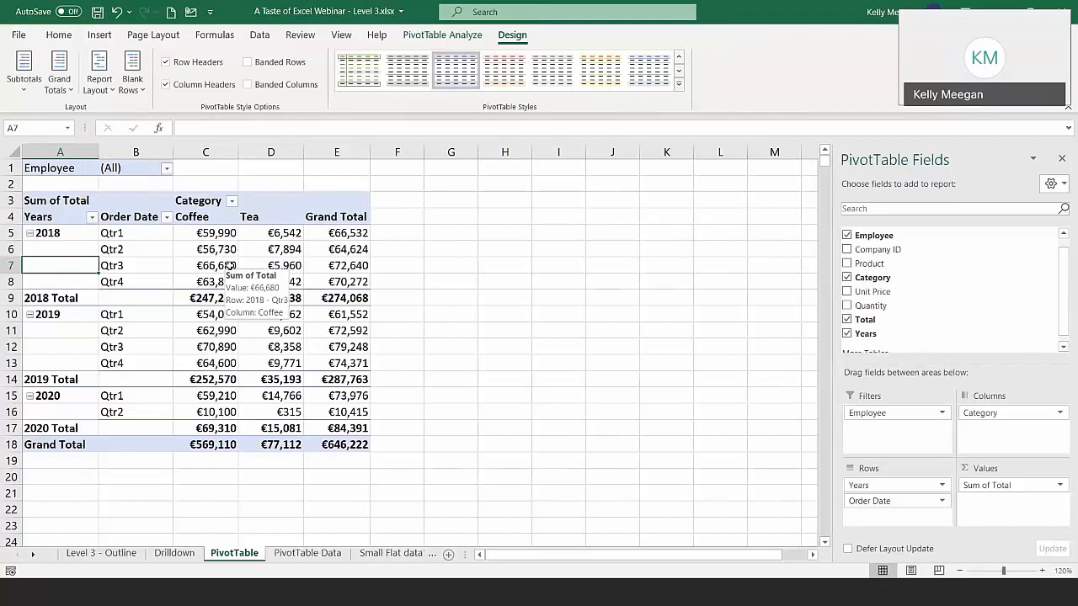
pyautogui.click(98, 88)
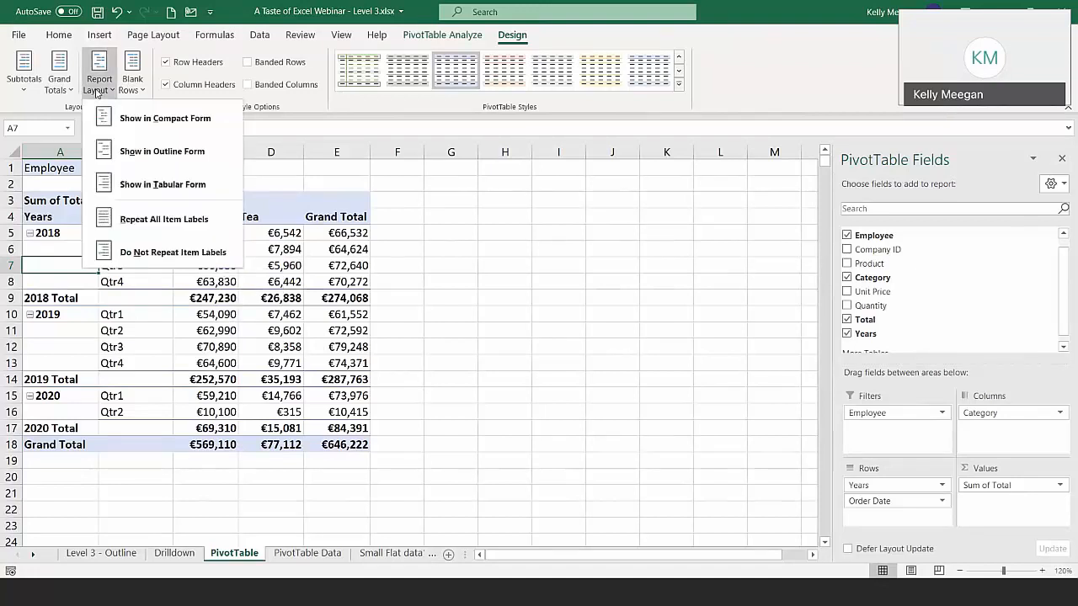
pyautogui.click(158, 119)
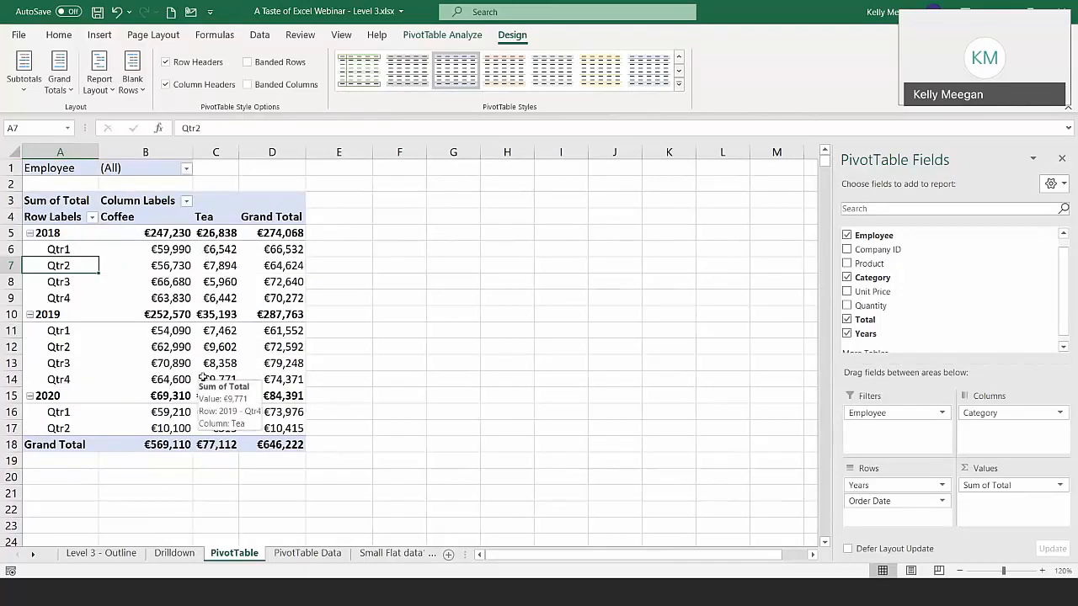
# Apply the orange PivotTable style from the second row of the Medium group
pyautogui.click(681, 86)
pyautogui.scroll(-1, 684, 109)
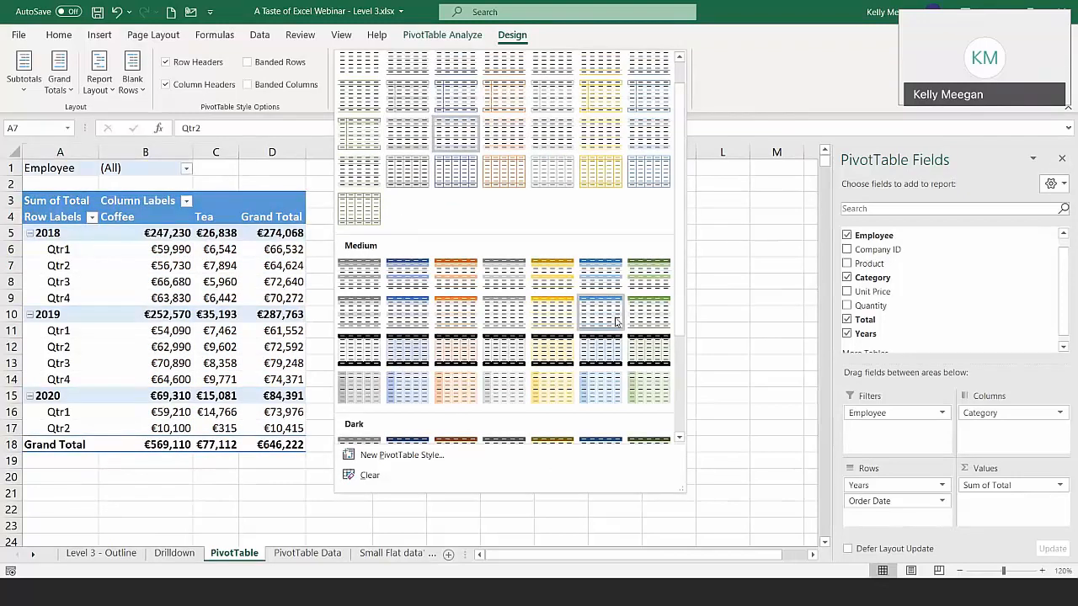
pyautogui.click(462, 313)
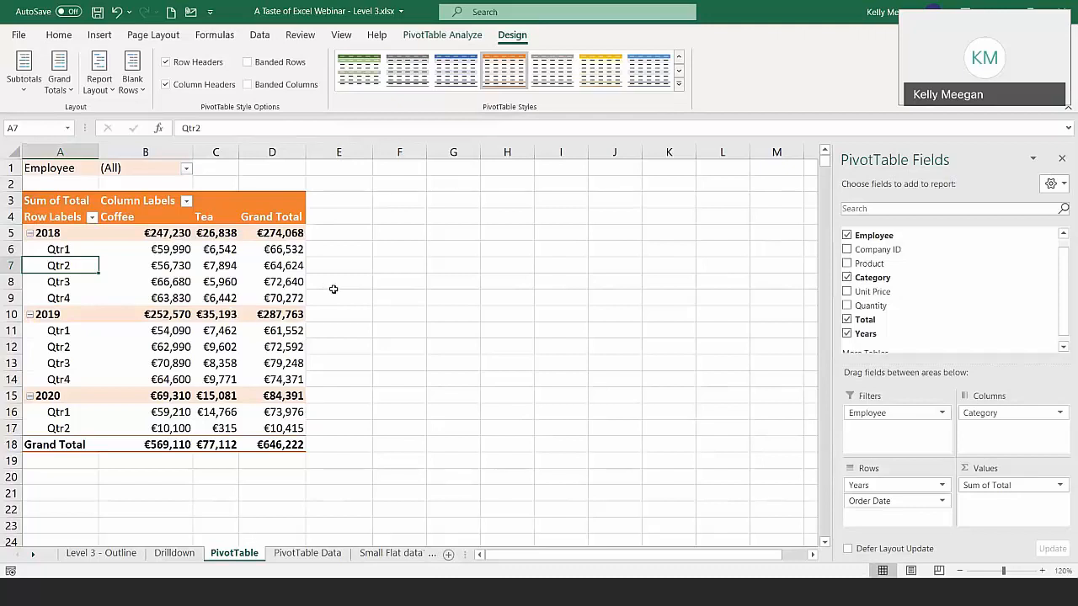
pyautogui.moveTo(221, 287)
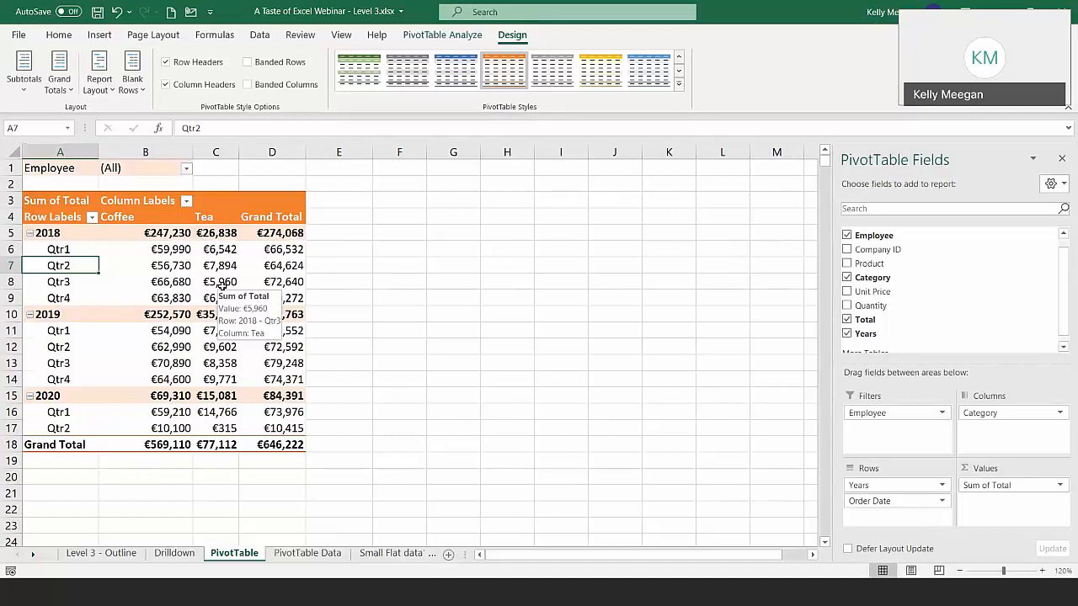
# Examine the country headings and customer labels of the cross-tab data on the Small Flat data1 sheet
pyautogui.click(383, 556)
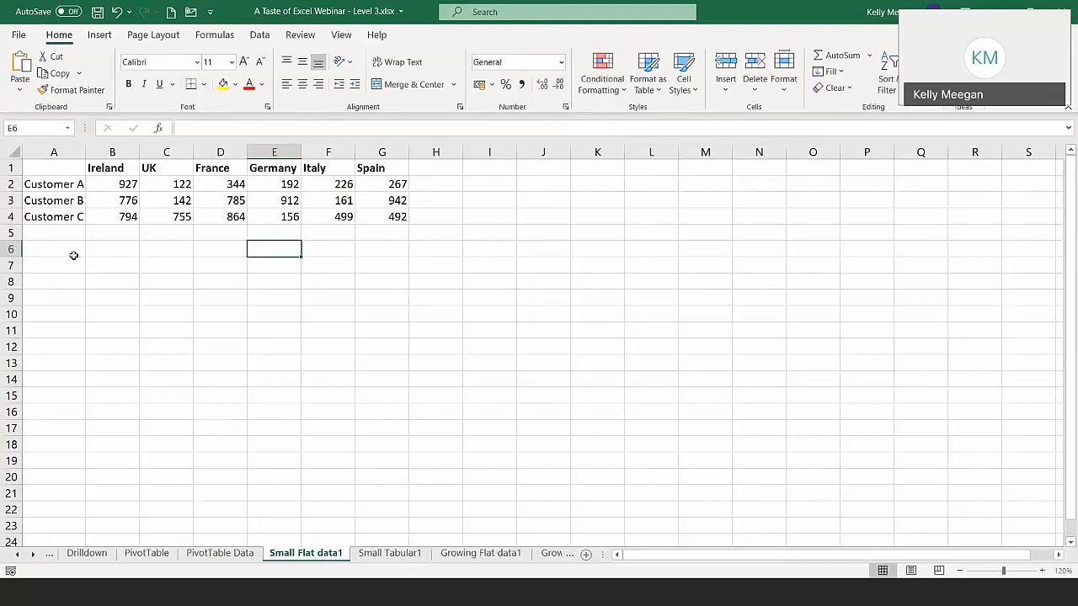
pyautogui.moveTo(103, 167); pyautogui.dragTo(375, 167)
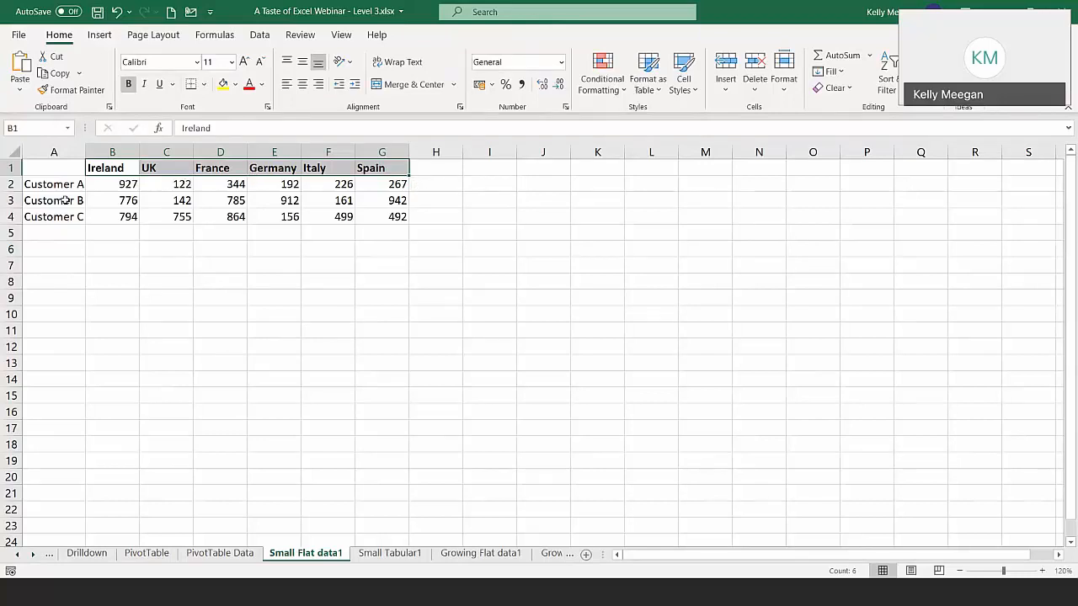
pyautogui.moveTo(64, 184); pyautogui.dragTo(66, 219)
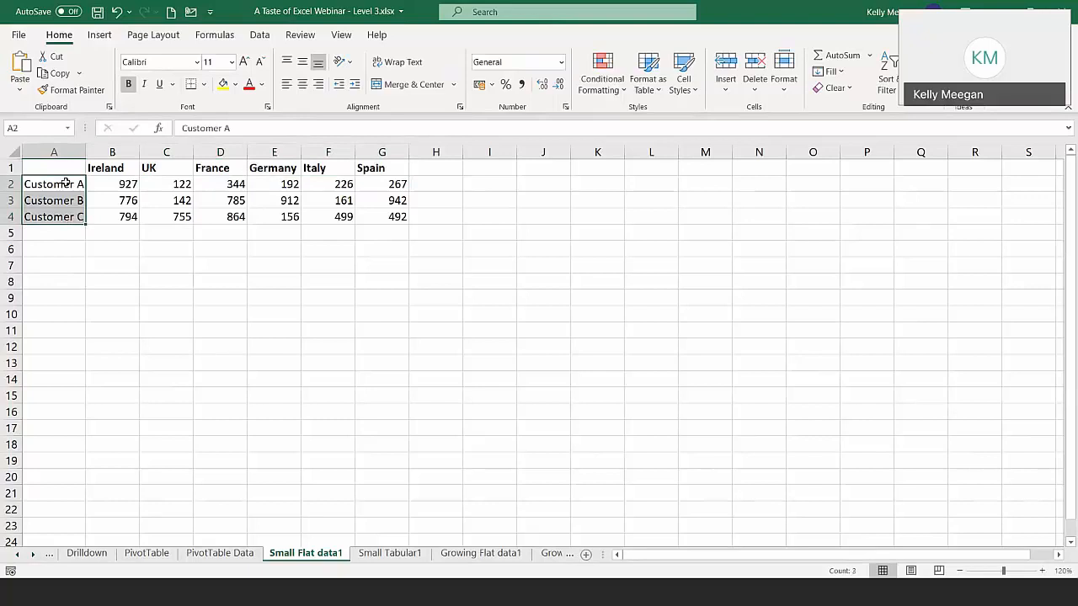
pyautogui.click(126, 171)
pyautogui.click(165, 168)
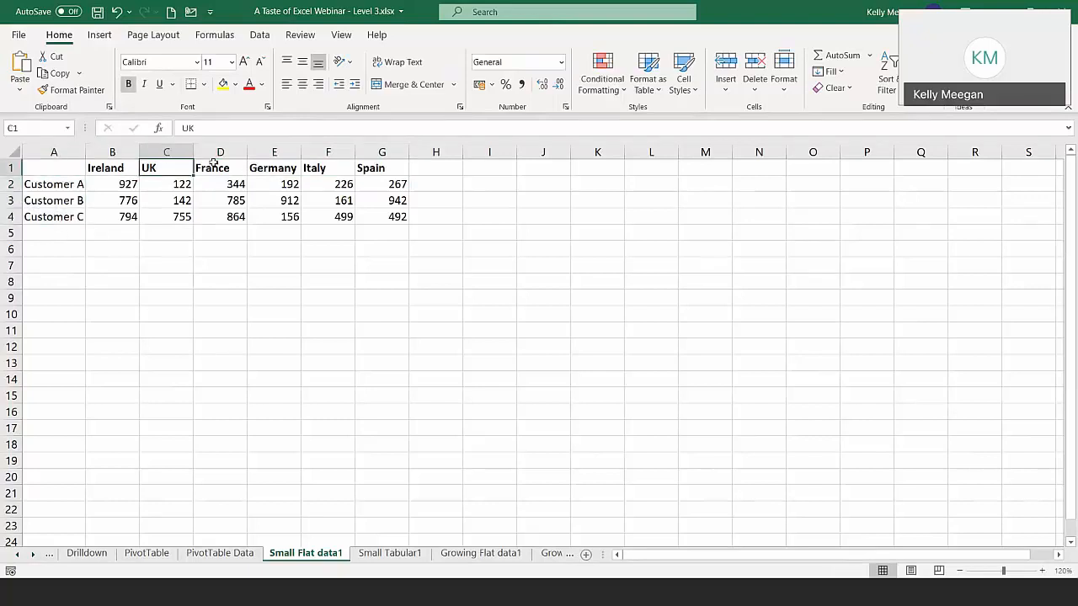
pyautogui.click(214, 163)
pyautogui.click(263, 167)
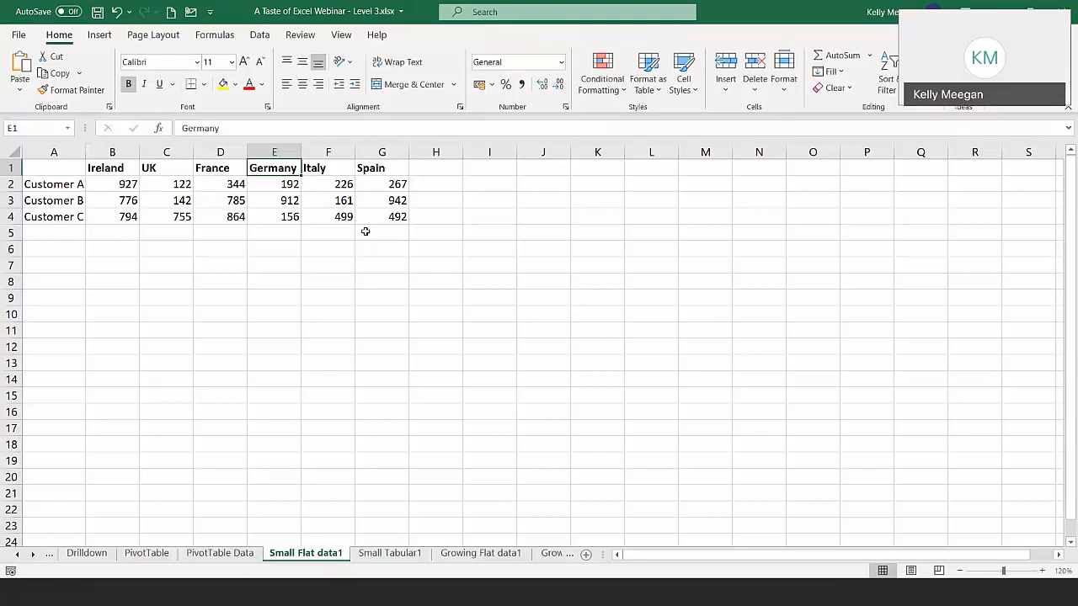
# View the Small Tabular1 sheet and the repeated Customer A row on the Growing Flat data1 sheet
pyautogui.click(402, 559)
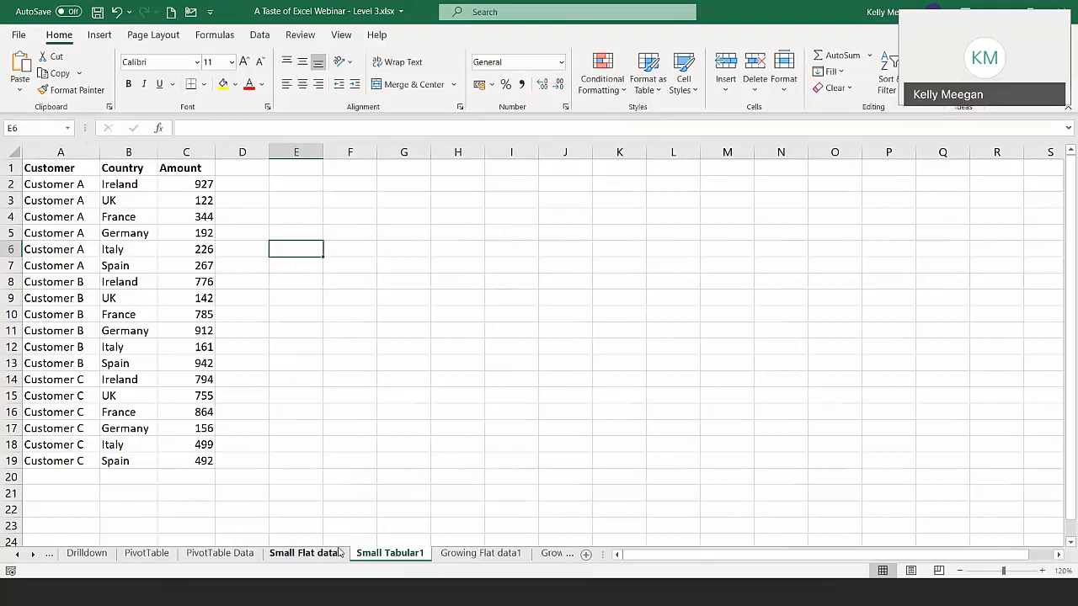
pyautogui.click(481, 554)
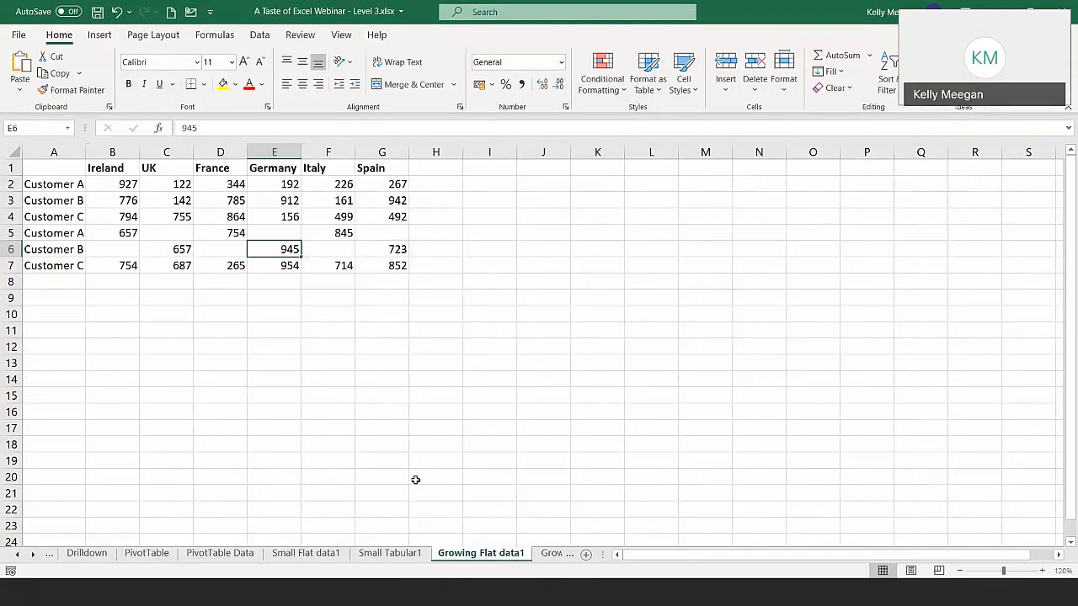
pyautogui.click(54, 237)
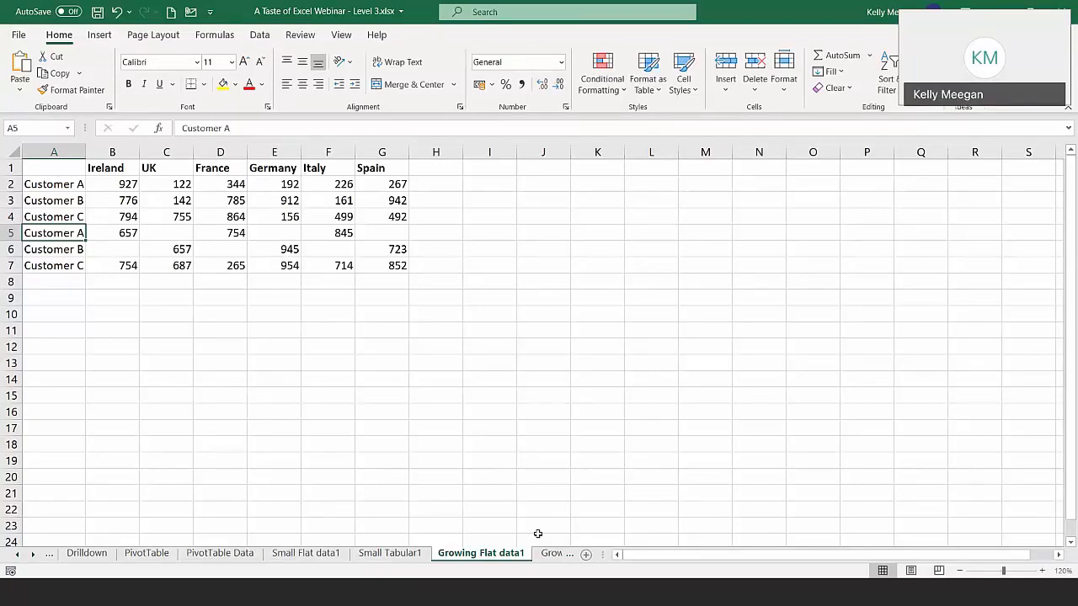
# Examine the added Customer A and Customer B records in rows 20 to 25 of the Growing Tabular1 sheet
pyautogui.click(549, 559)
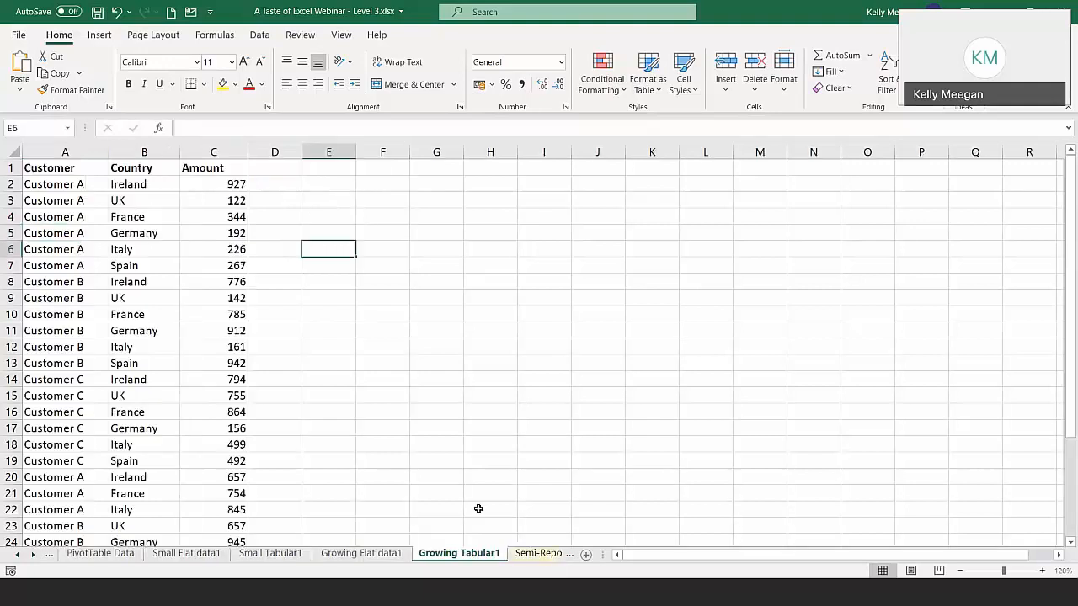
pyautogui.scroll(-4, 401, 389)
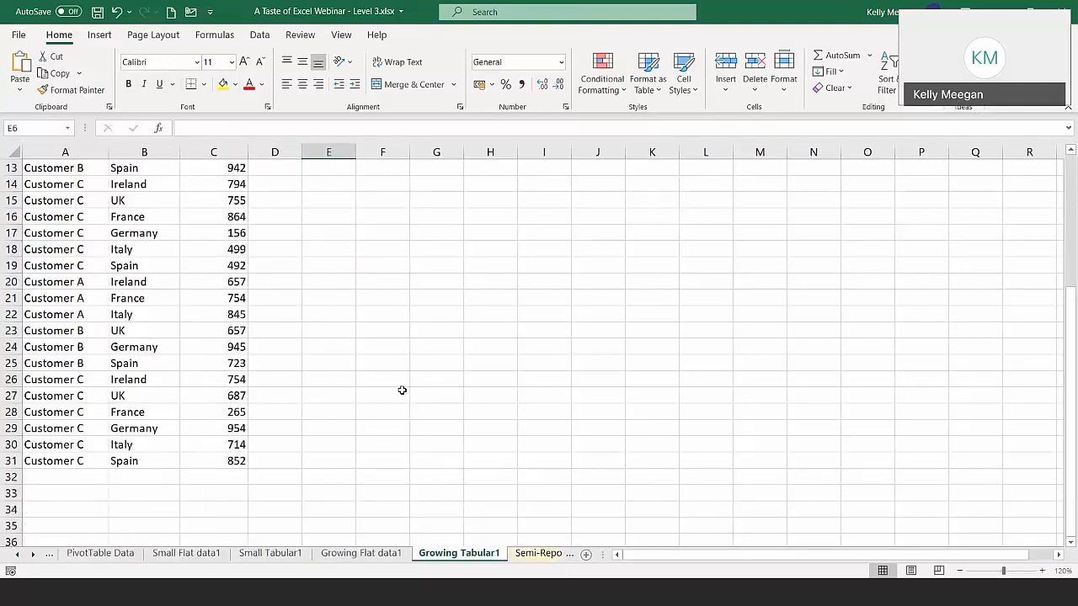
pyautogui.click(72, 286)
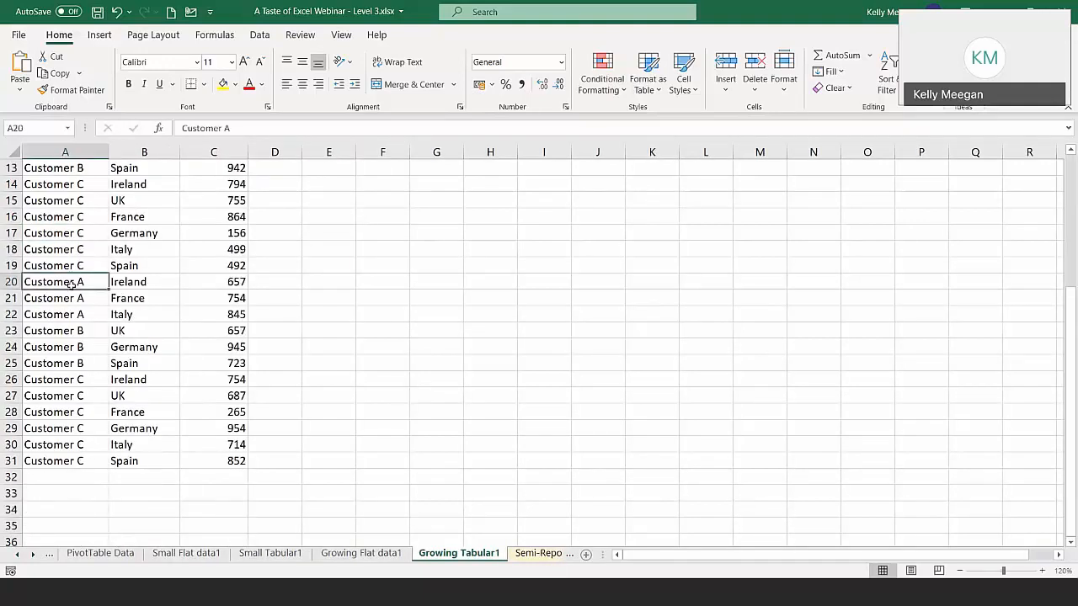
pyautogui.moveTo(73, 284); pyautogui.dragTo(212, 311)
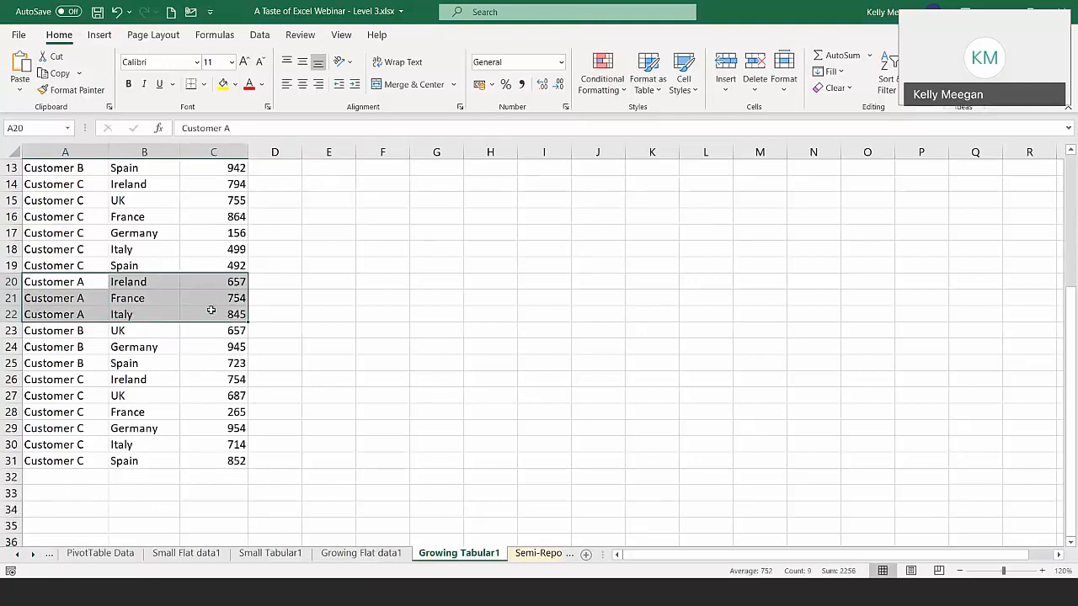
pyautogui.moveTo(72, 329); pyautogui.dragTo(222, 363)
pyautogui.scroll(4, 308, 383)
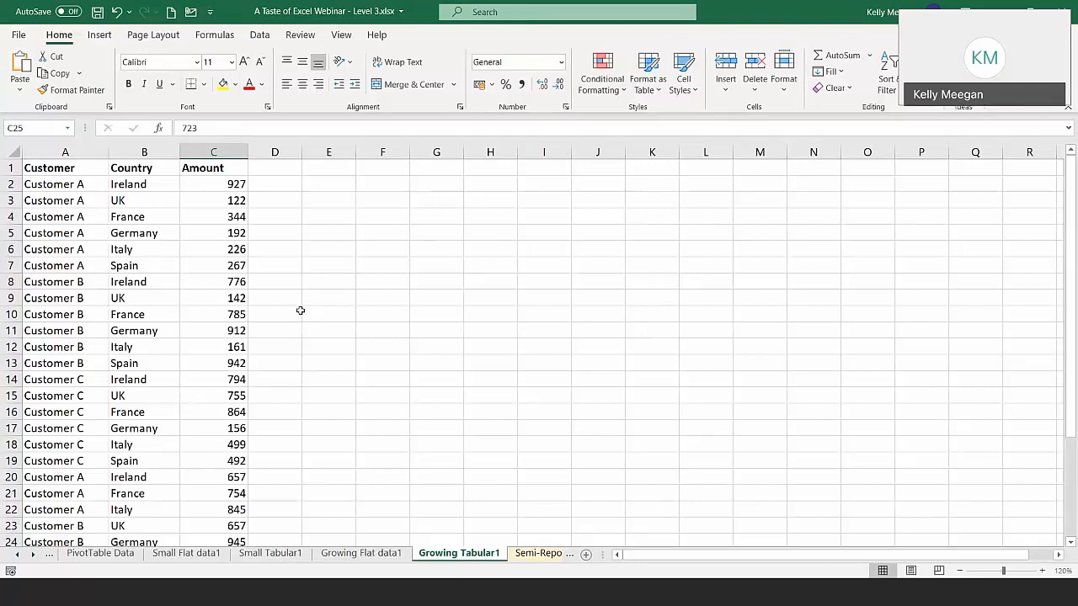
# Examine the blank column D and the repeated Units headings under IRL, UK and Total on the Semi-Report sheet
pyautogui.click(33, 557)
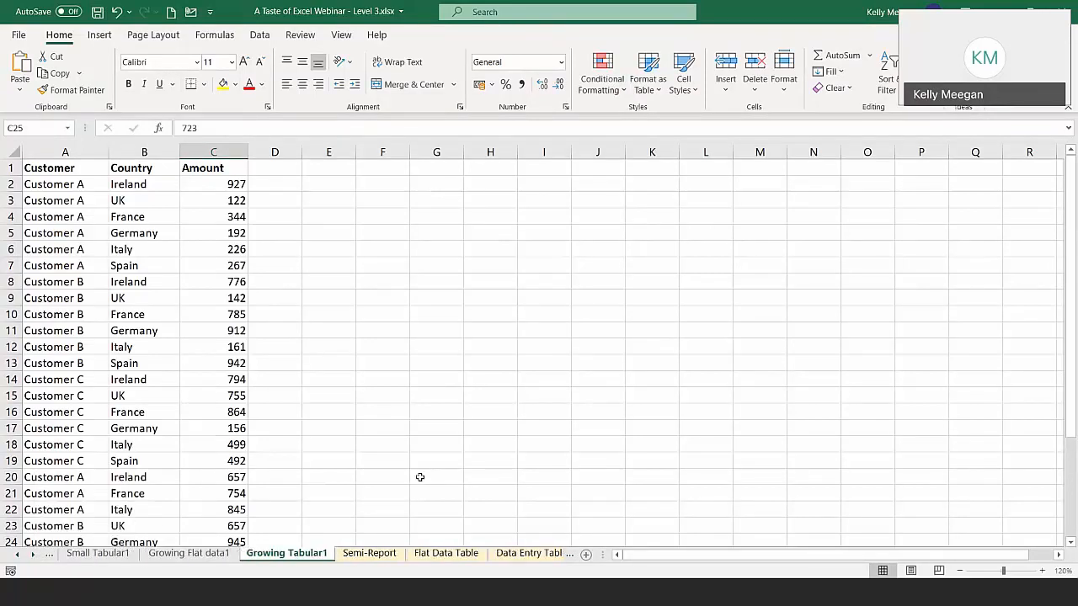
pyautogui.click(370, 554)
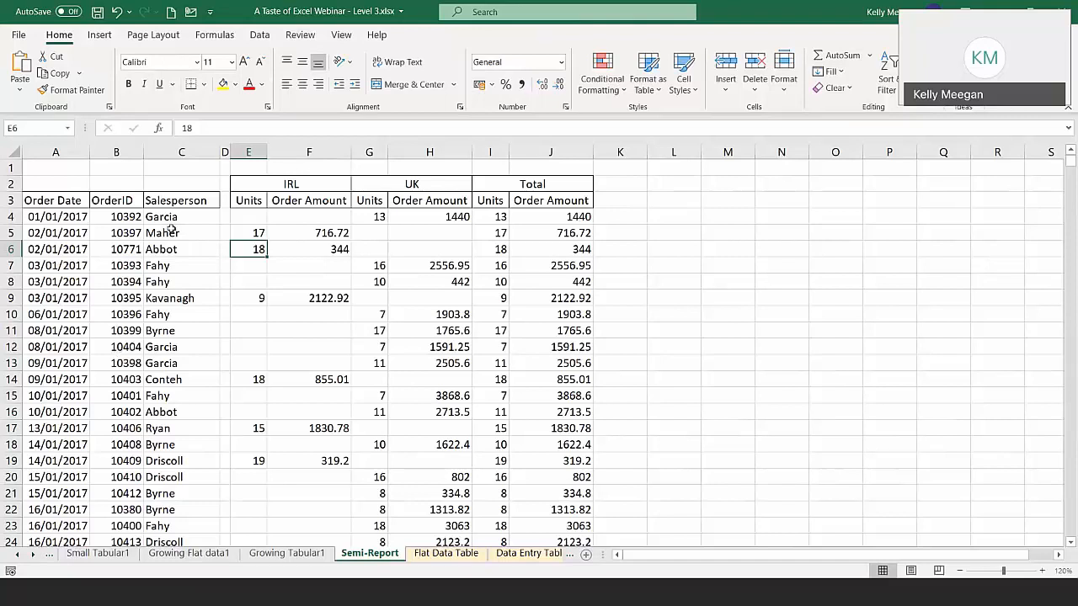
pyautogui.click(225, 151)
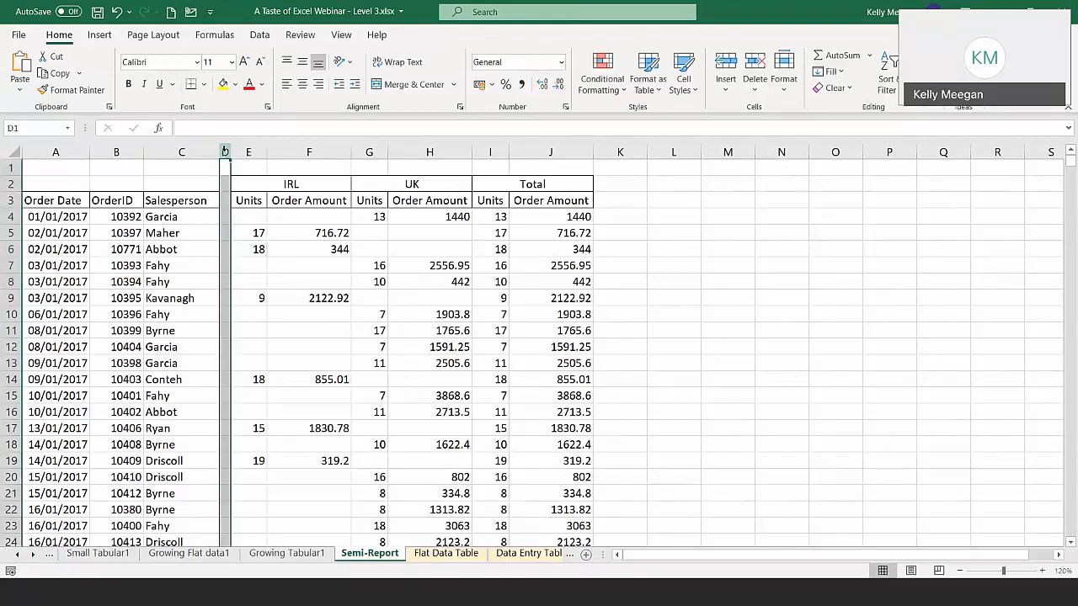
pyautogui.click(227, 167)
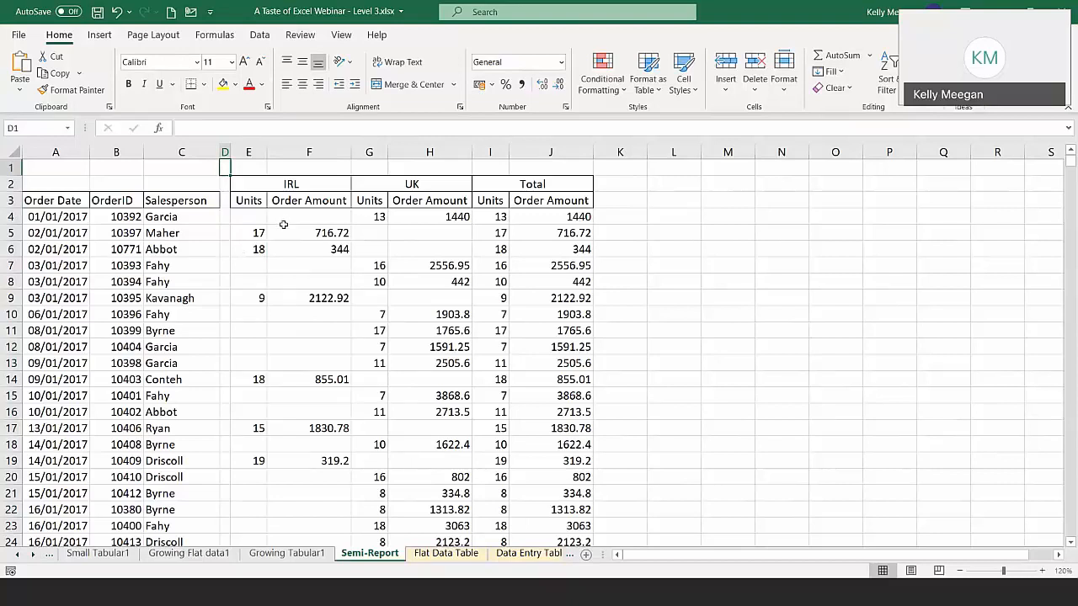
pyautogui.click(241, 200)
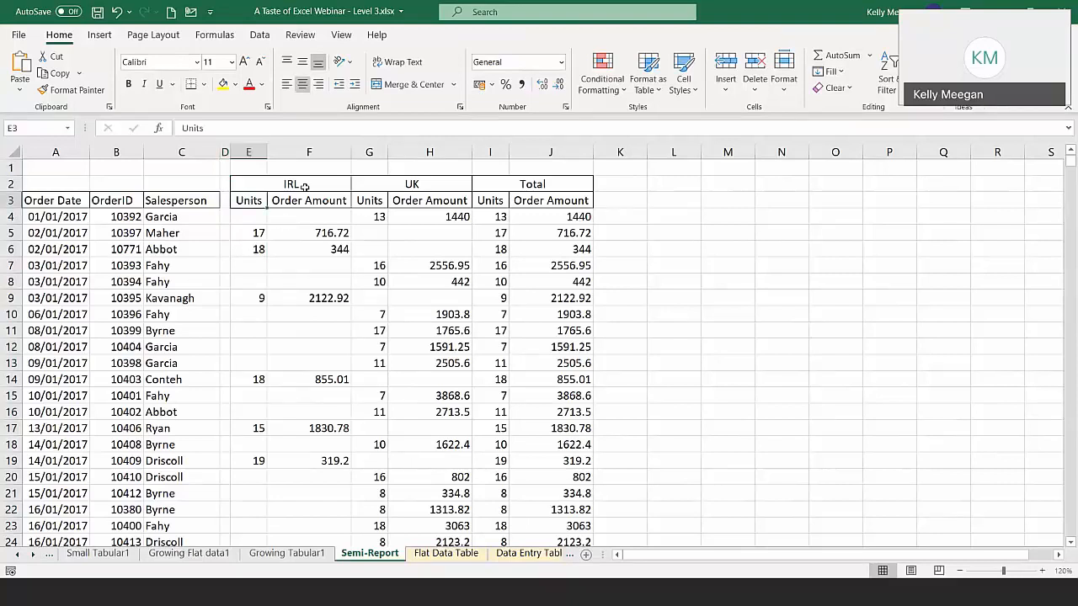
pyautogui.click(369, 201)
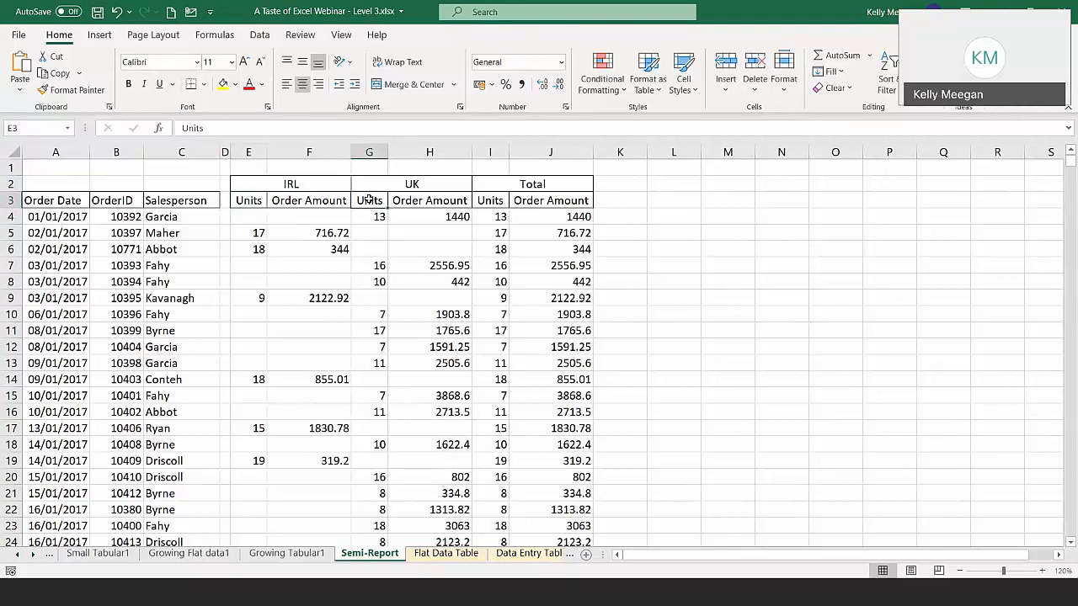
pyautogui.click(491, 202)
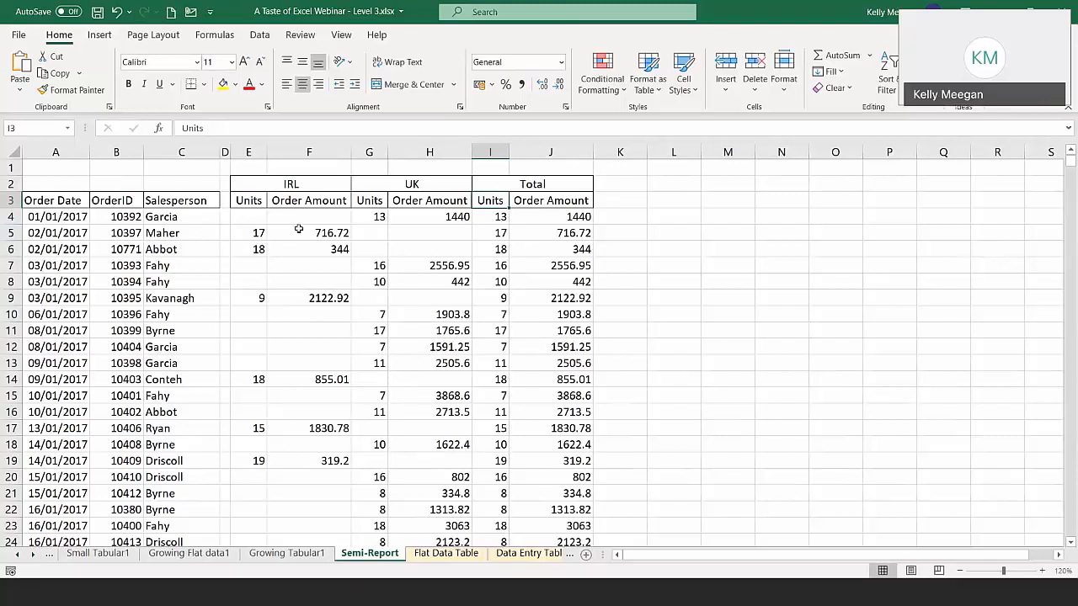
# Inspect the merged IRL heading, the empty cells in the IRL and UK columns, and the order date in A9
pyautogui.click(289, 183)
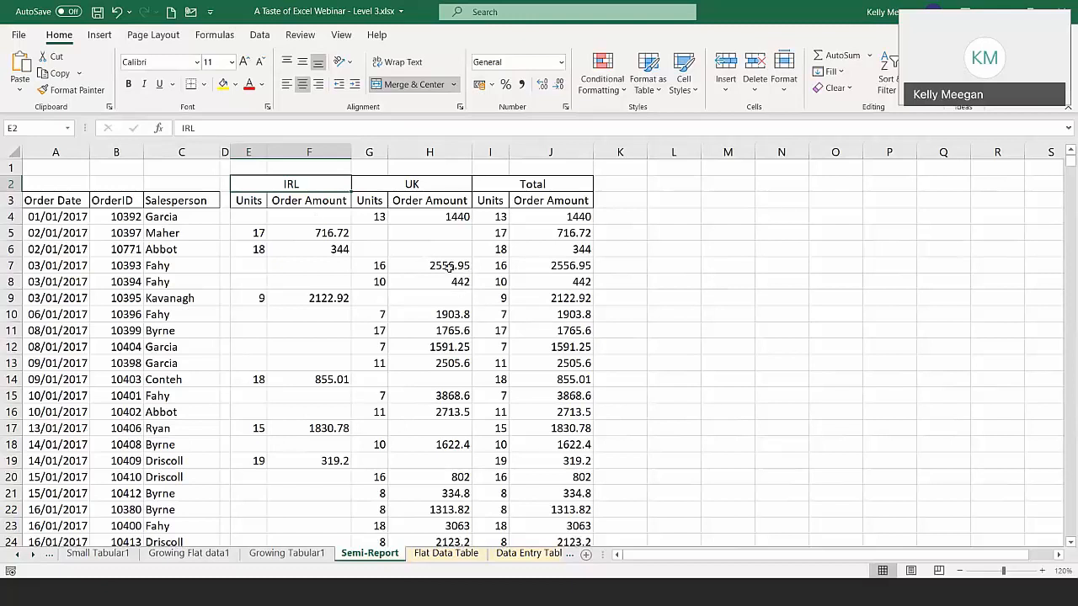
pyautogui.click(256, 219)
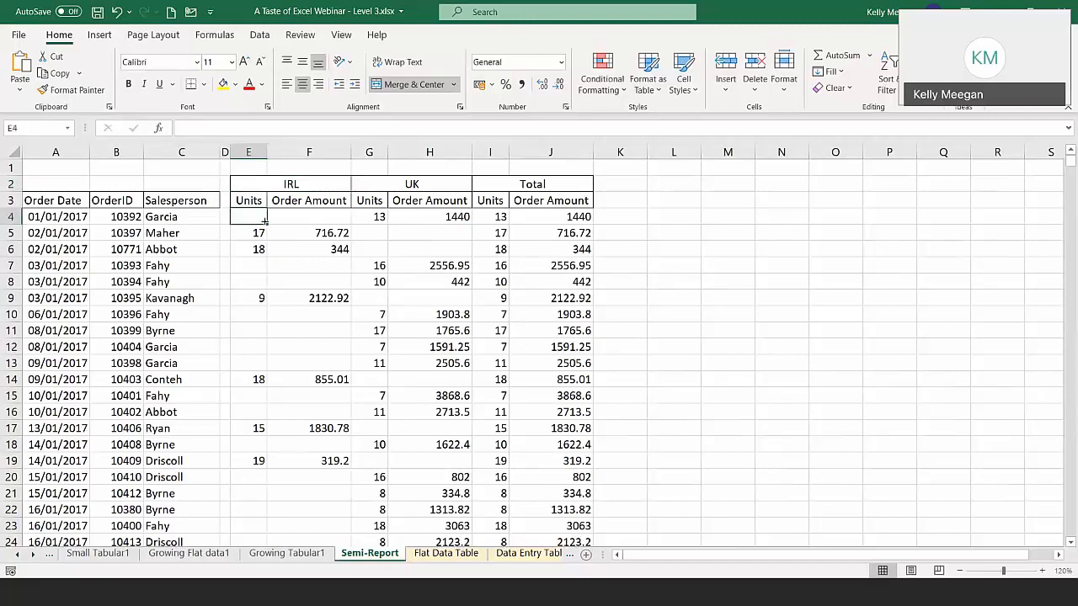
pyautogui.click(425, 235)
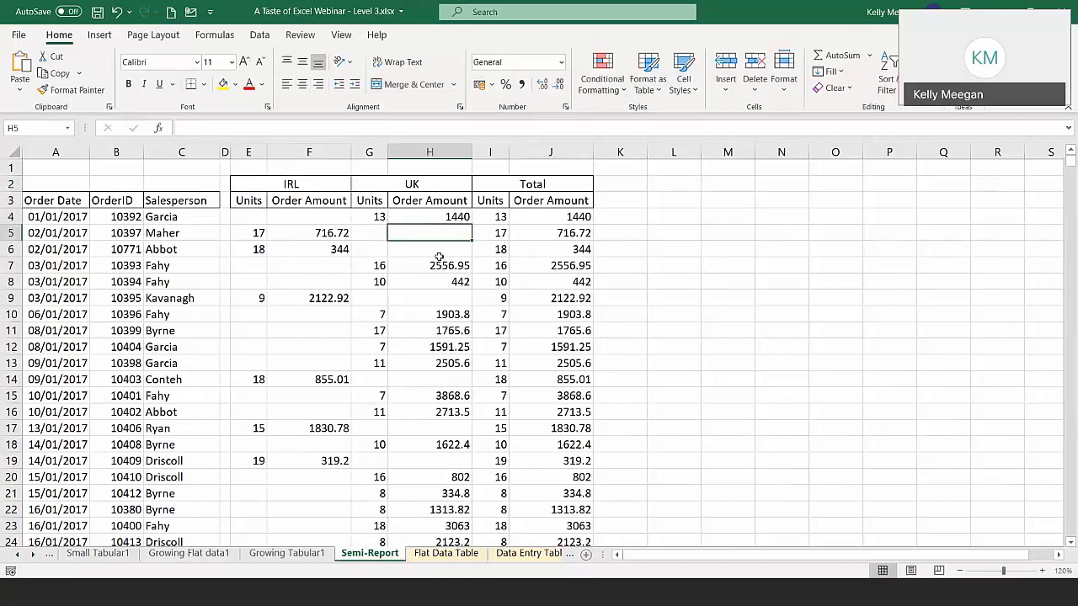
pyautogui.click(439, 253)
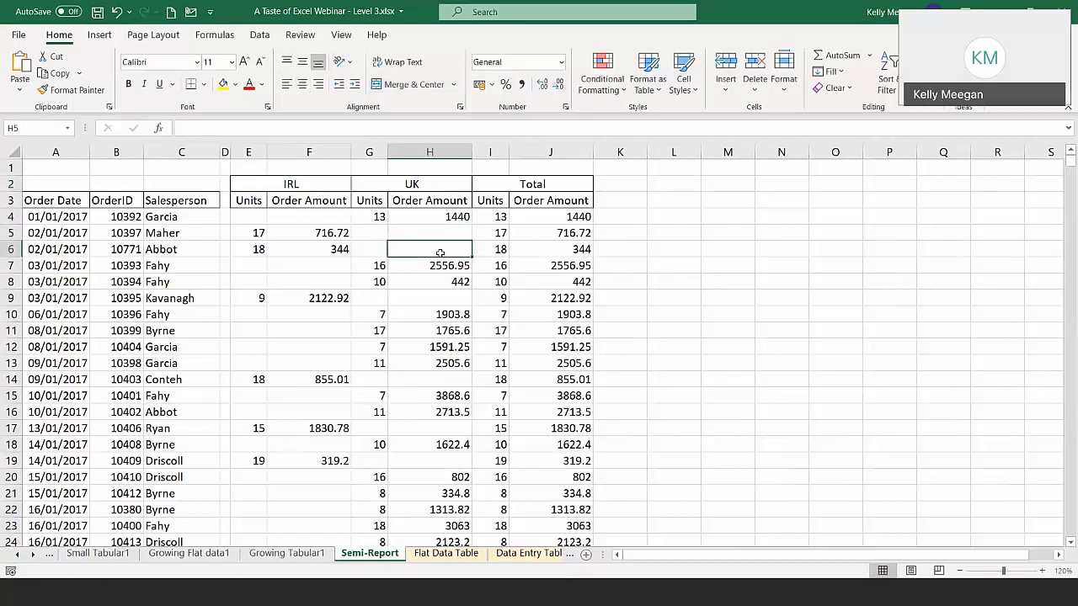
pyautogui.click(66, 294)
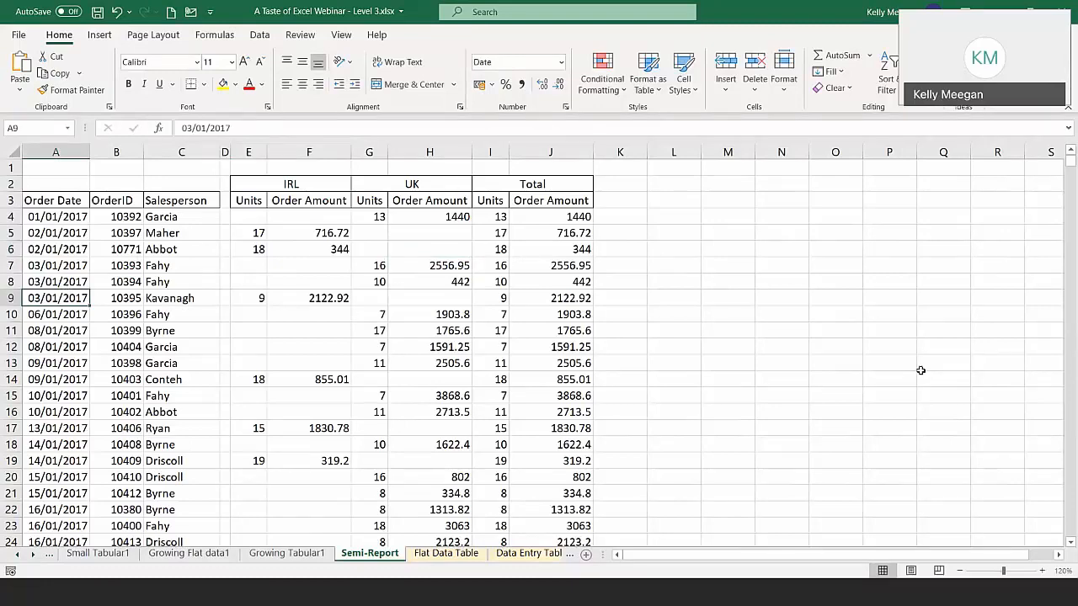
# Examine the Grand Total row at the end of the Semi-Report data, checking its IRL and UK totals
pyautogui.hotkey('ctrl', 'Down')
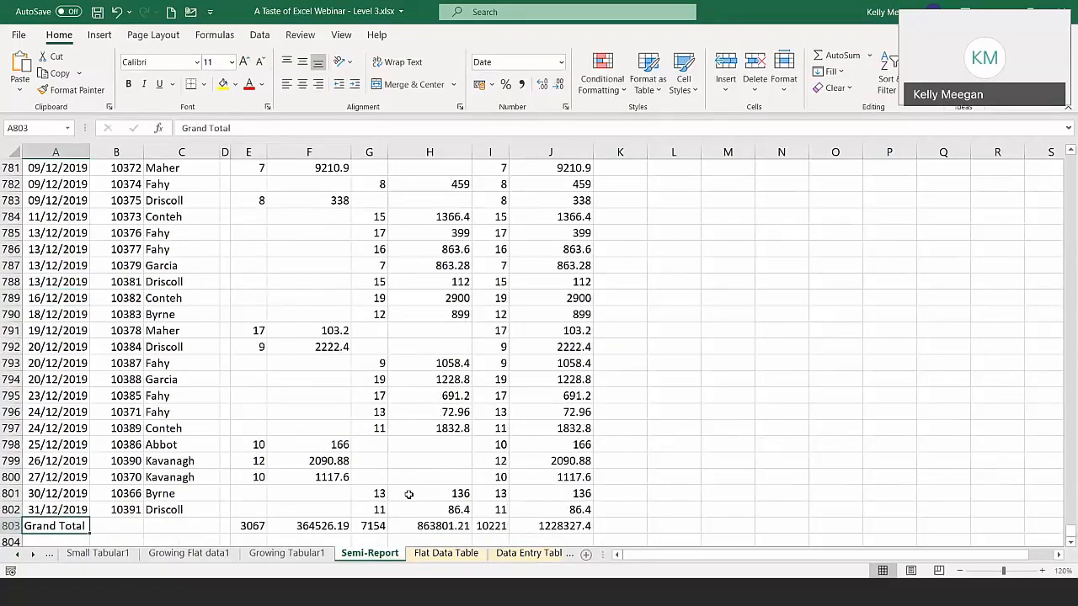
pyautogui.scroll(-1, 149, 493)
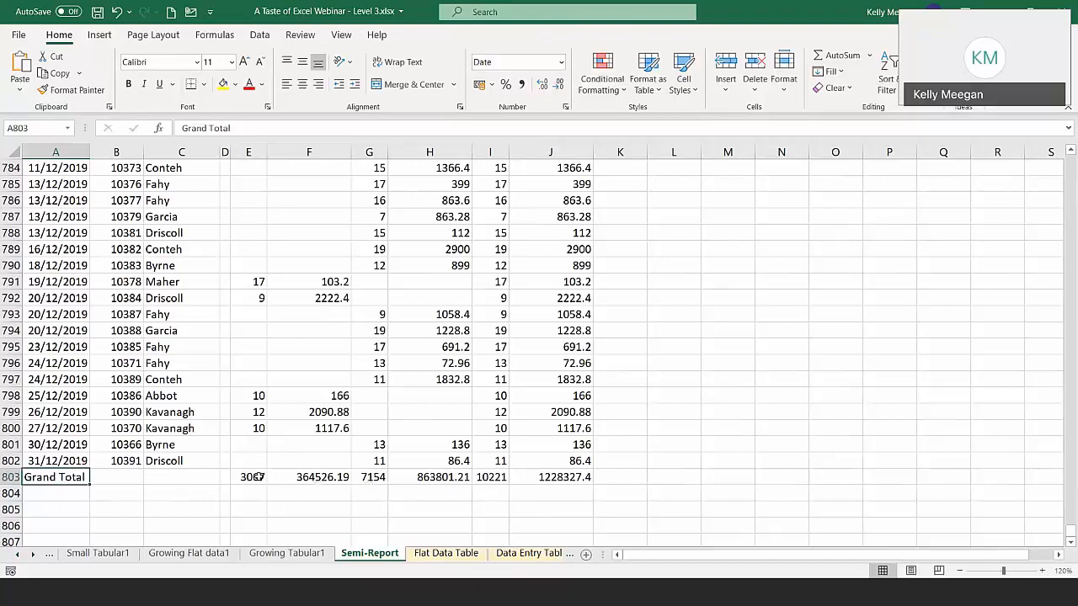
pyautogui.click(255, 477)
pyautogui.click(312, 478)
pyautogui.click(371, 477)
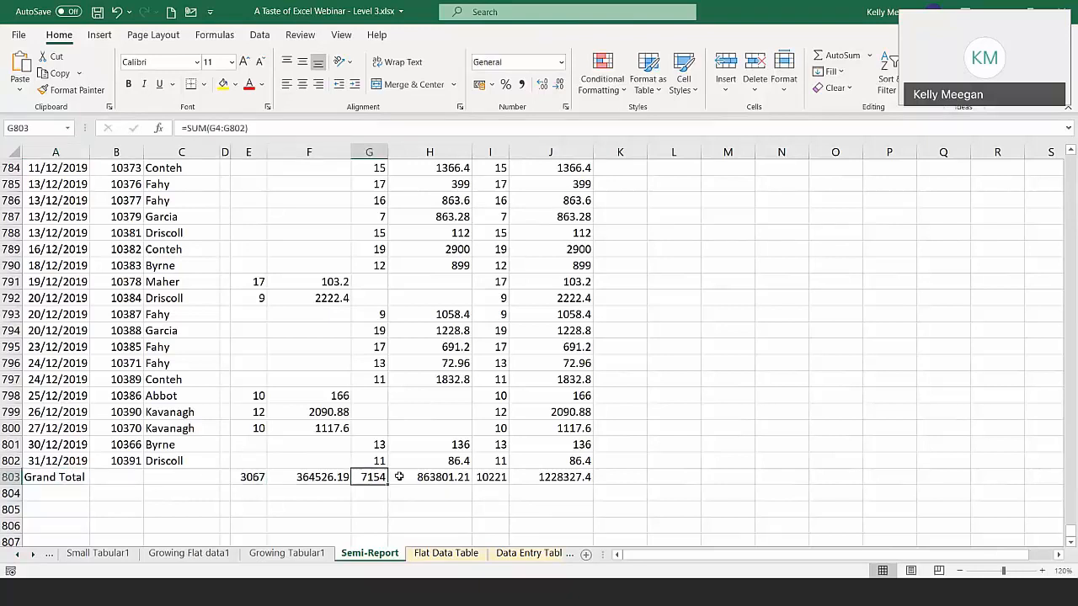
pyautogui.click(417, 477)
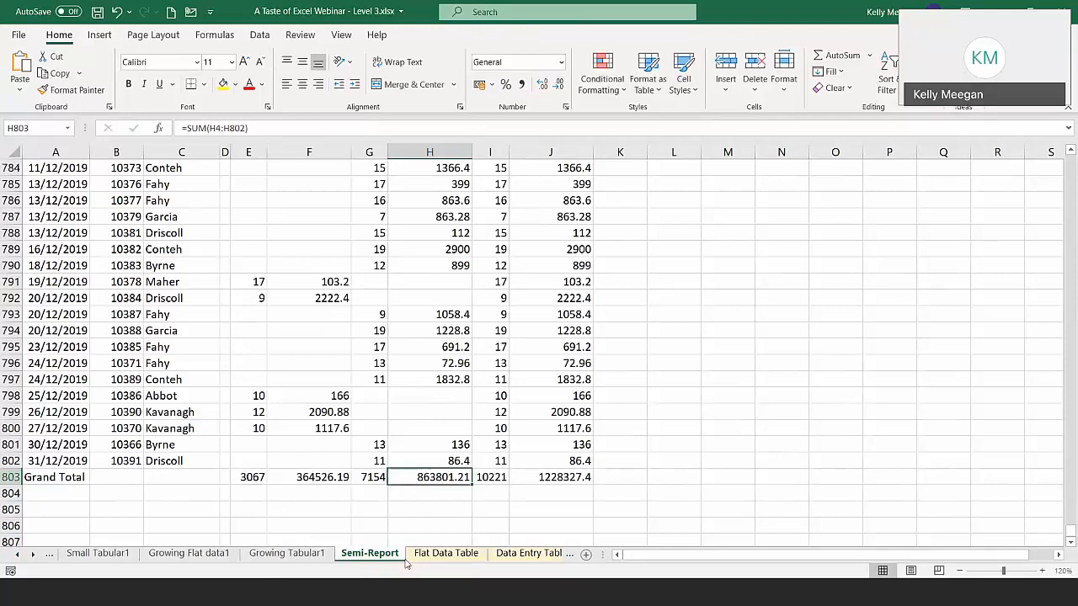
# Examine the single-row IRL and UK Units and Order Amt headings on the Flat Data Table sheet
pyautogui.click(445, 554)
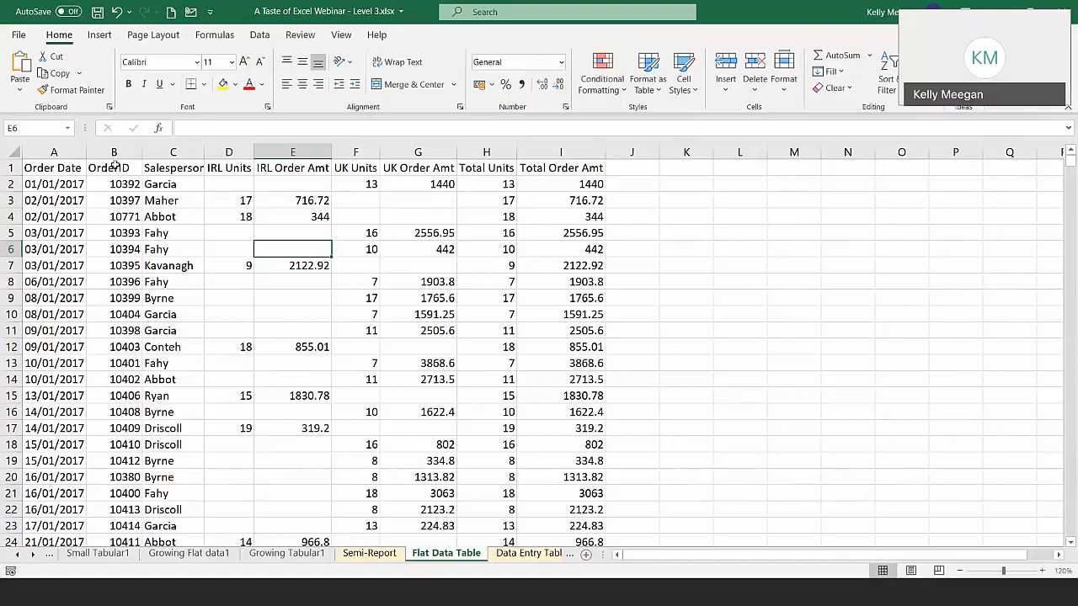
pyautogui.click(229, 168)
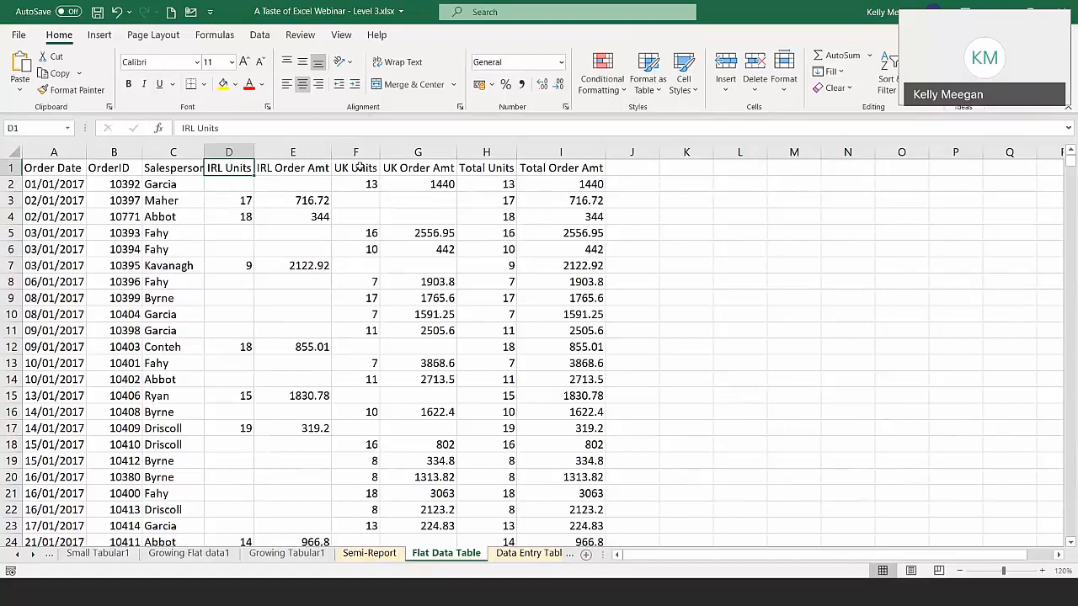
pyautogui.click(358, 167)
pyautogui.click(284, 172)
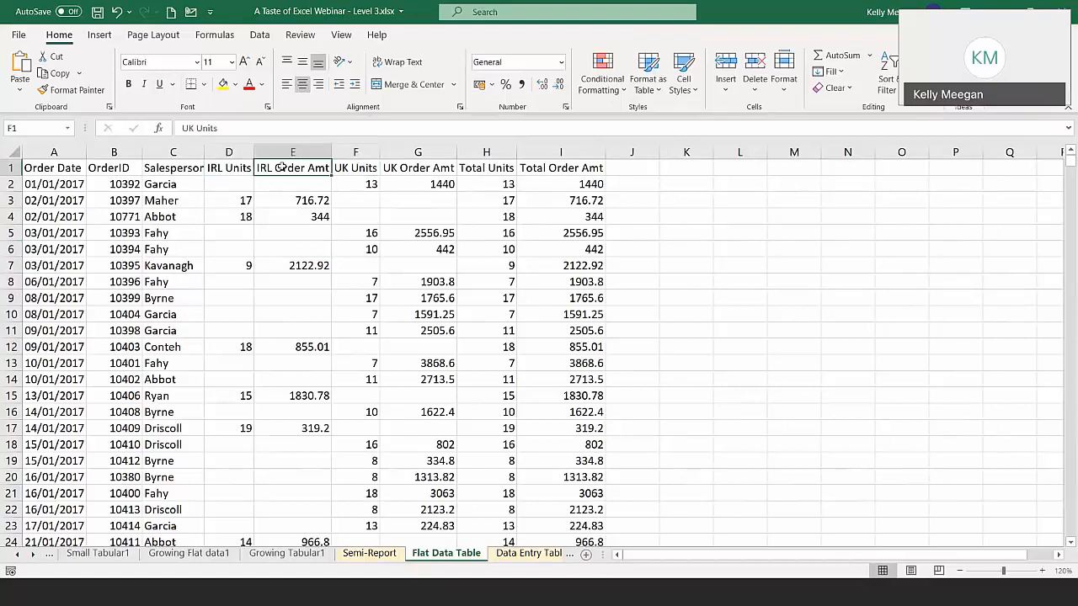
pyautogui.click(413, 168)
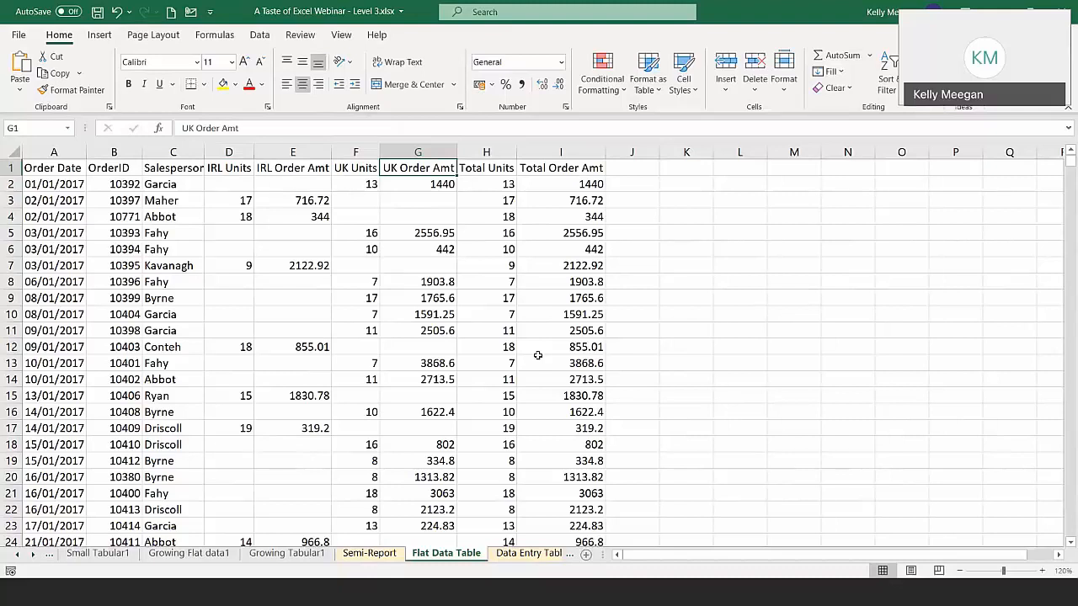
# Inspect the empty IRL Order Amt cell E2 and the Grand Total row ending the Flat Data Table data
pyautogui.click(273, 184)
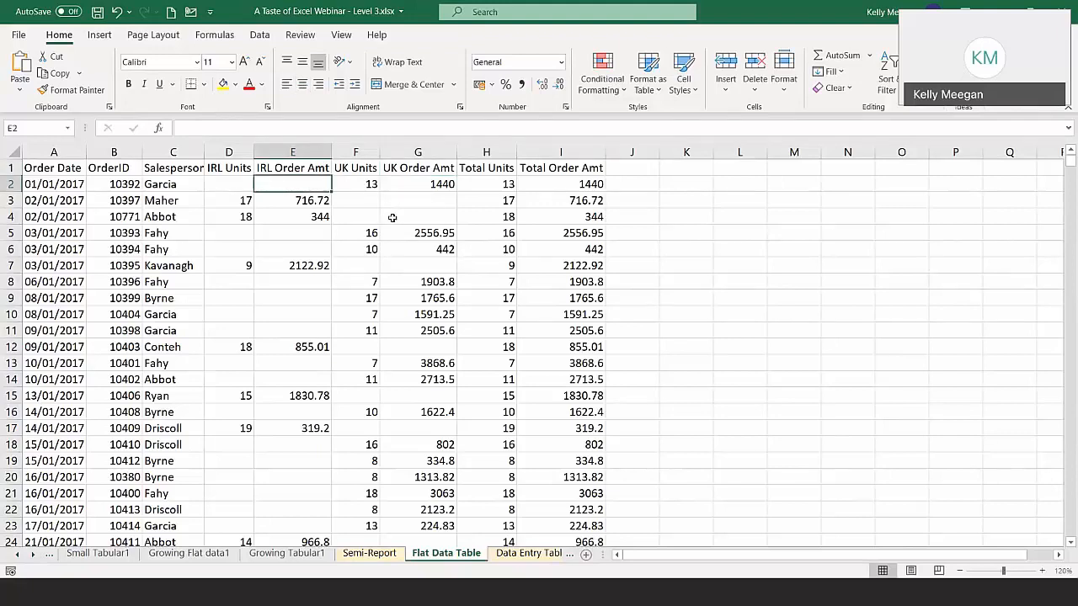
pyautogui.click(74, 268)
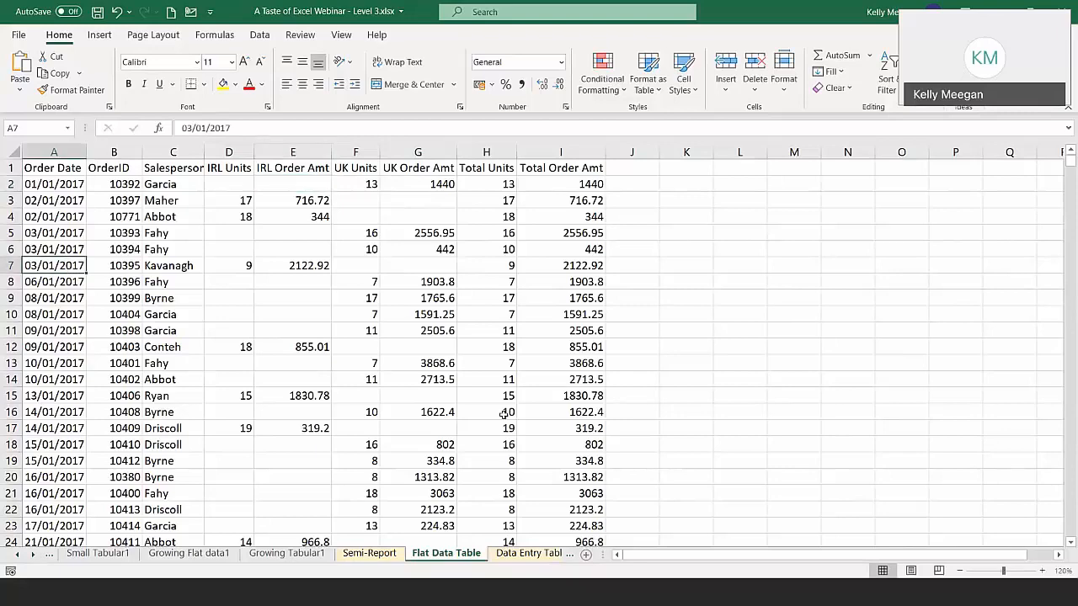
pyautogui.hotkey('ctrl', 'Down')
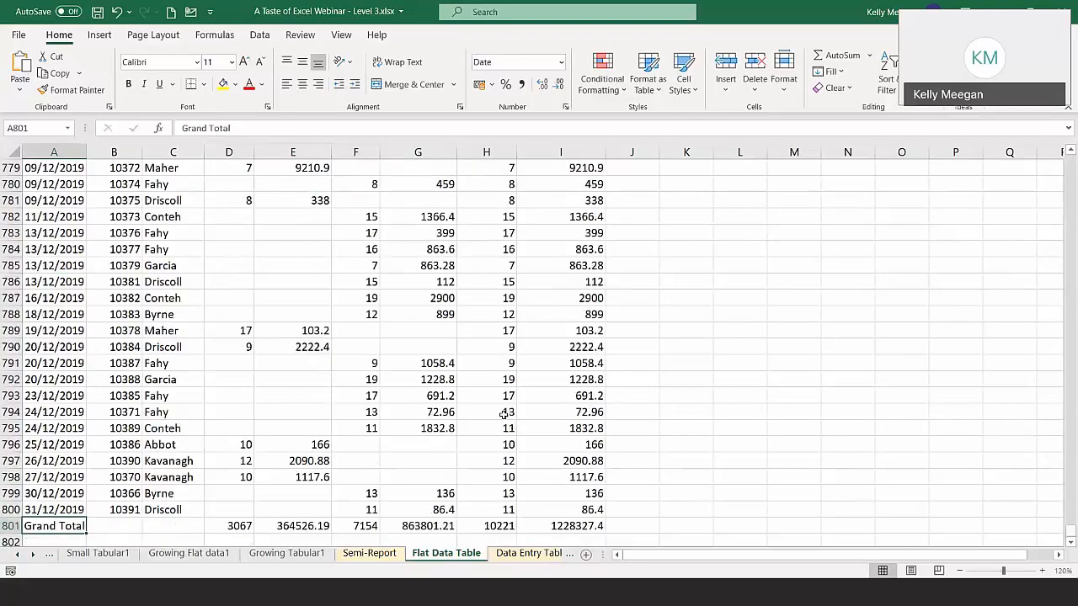
pyautogui.scroll(-1, 71, 518)
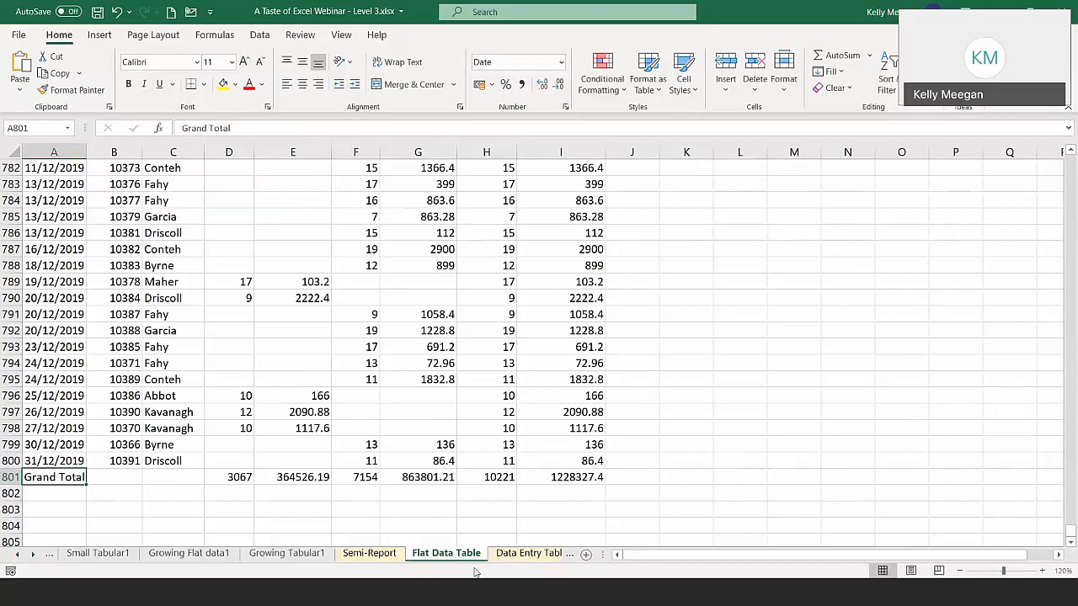
# Examine the Data Entry Table sheet's Jan 2017 block, merged month heading and repeated Region and Units columns
pyautogui.click(527, 554)
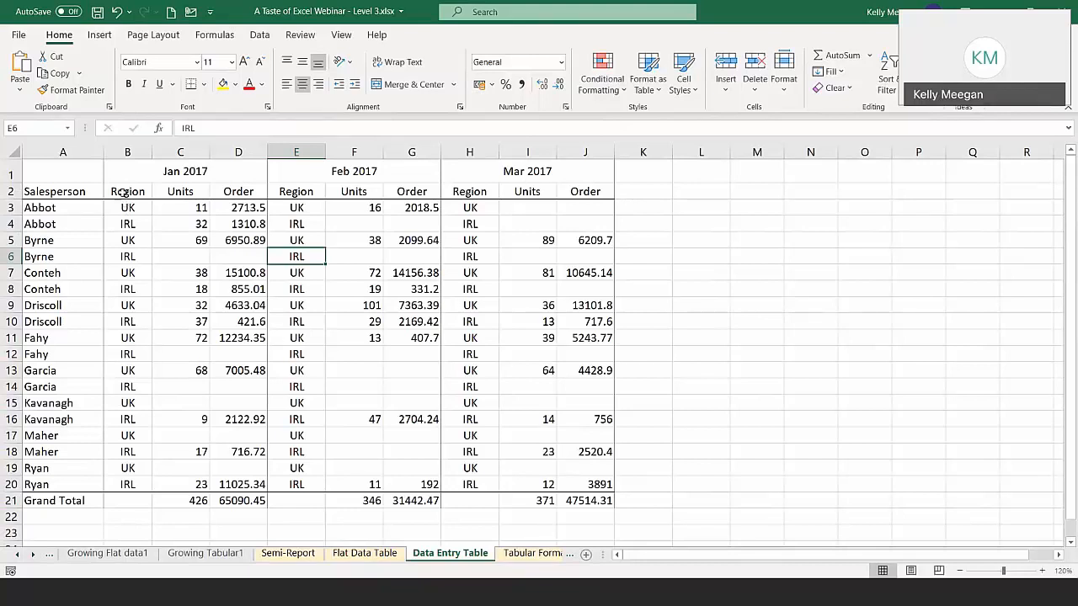
pyautogui.moveTo(123, 192); pyautogui.dragTo(237, 482)
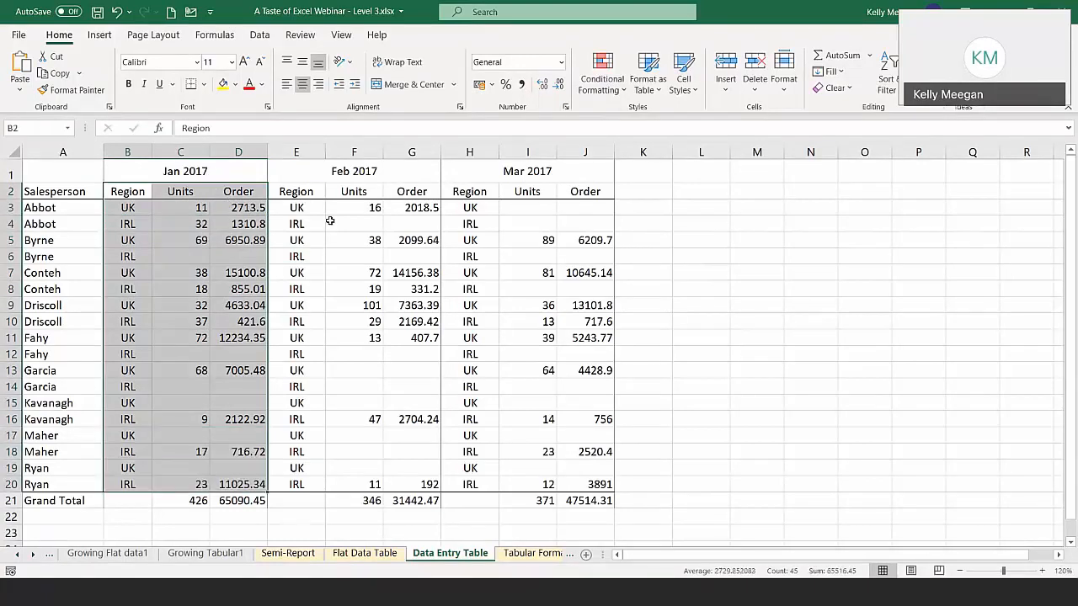
pyautogui.click(344, 197)
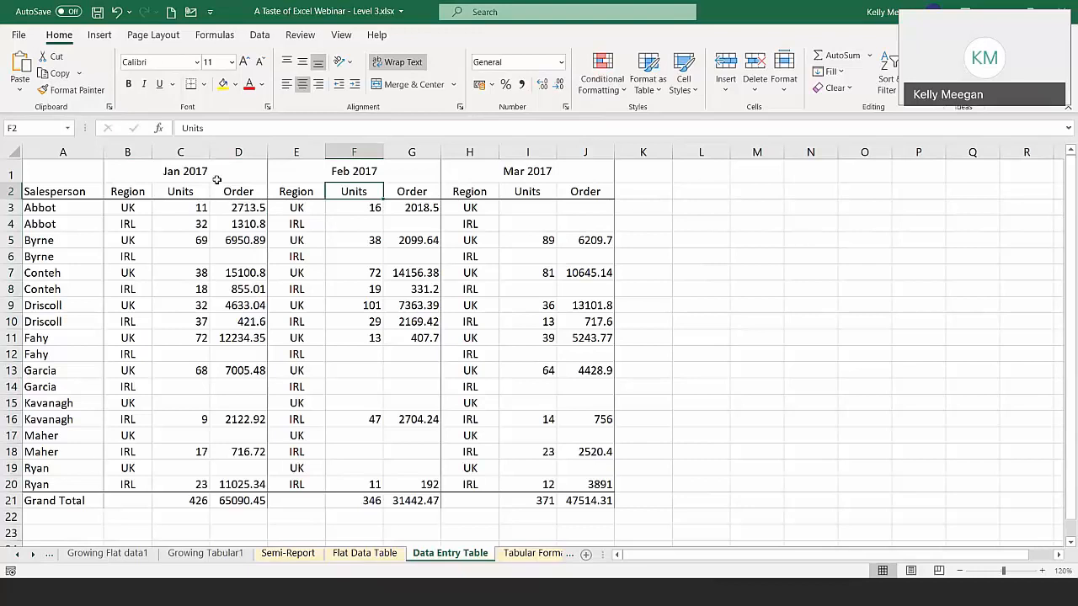
pyautogui.click(135, 195)
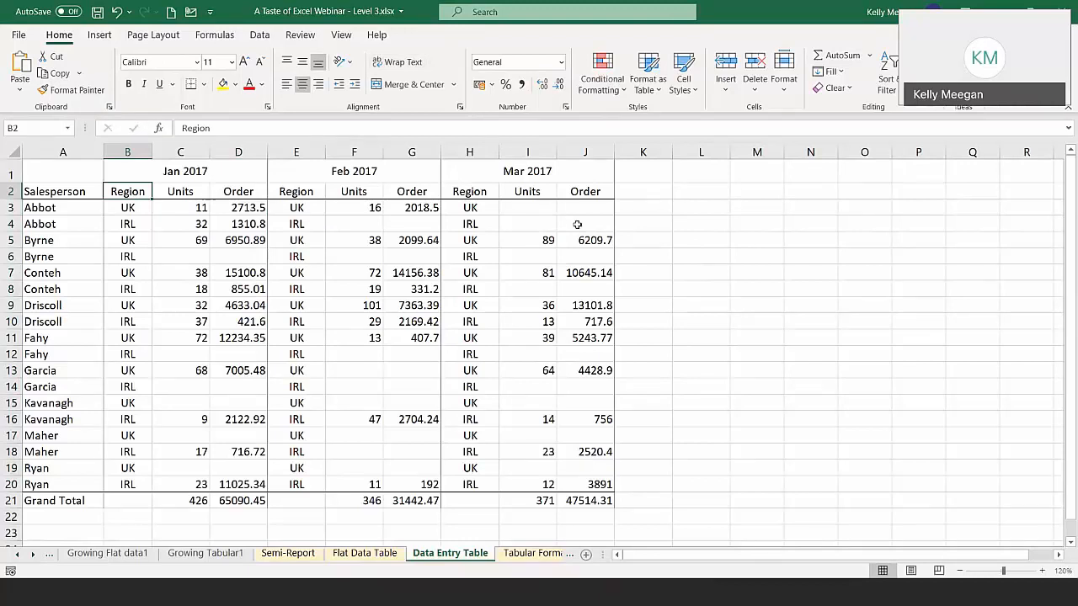
pyautogui.click(192, 166)
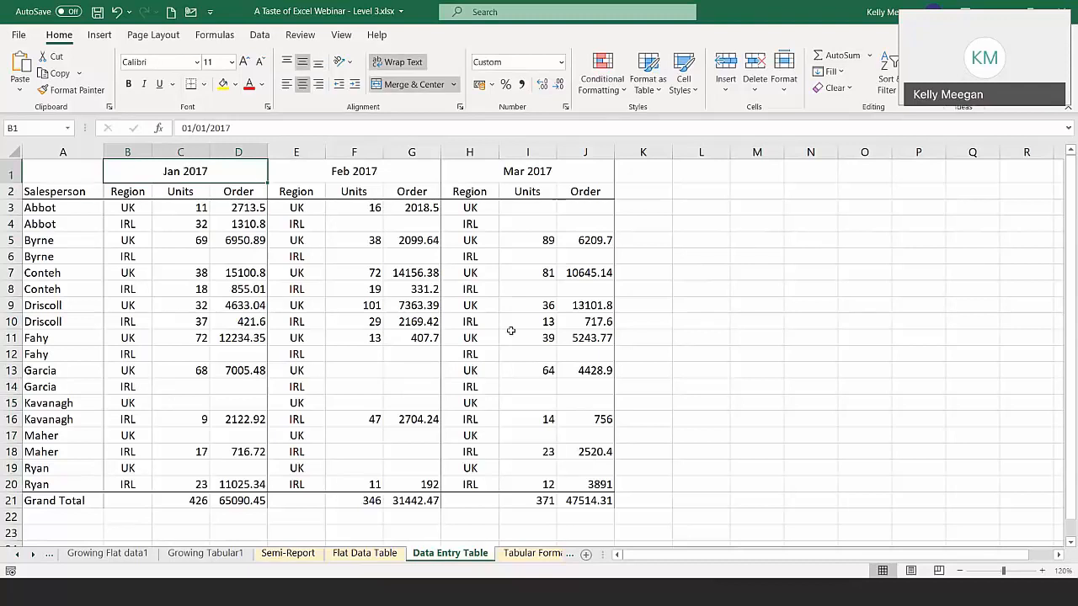
pyautogui.click(470, 274)
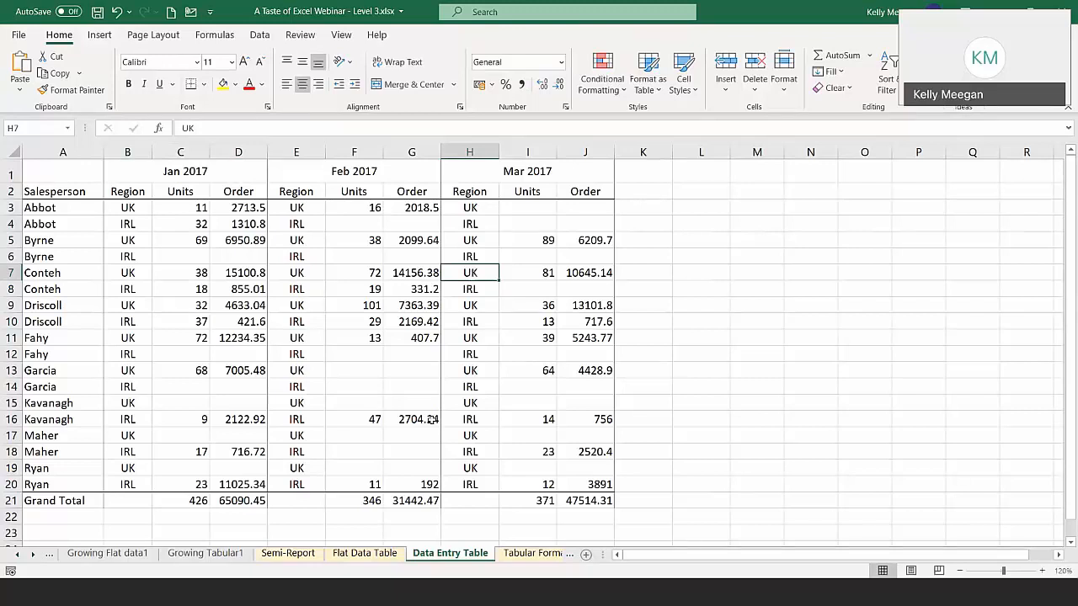
# View the Tabular Format sheet and check the Salesperson column from its last record back to its heading
pyautogui.click(531, 553)
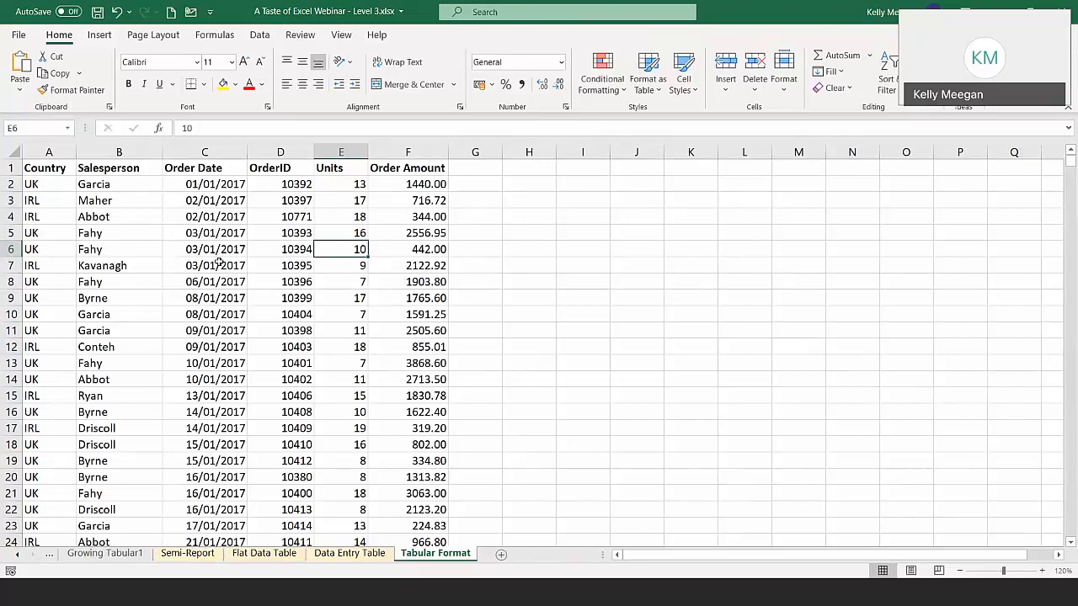
pyautogui.click(113, 265)
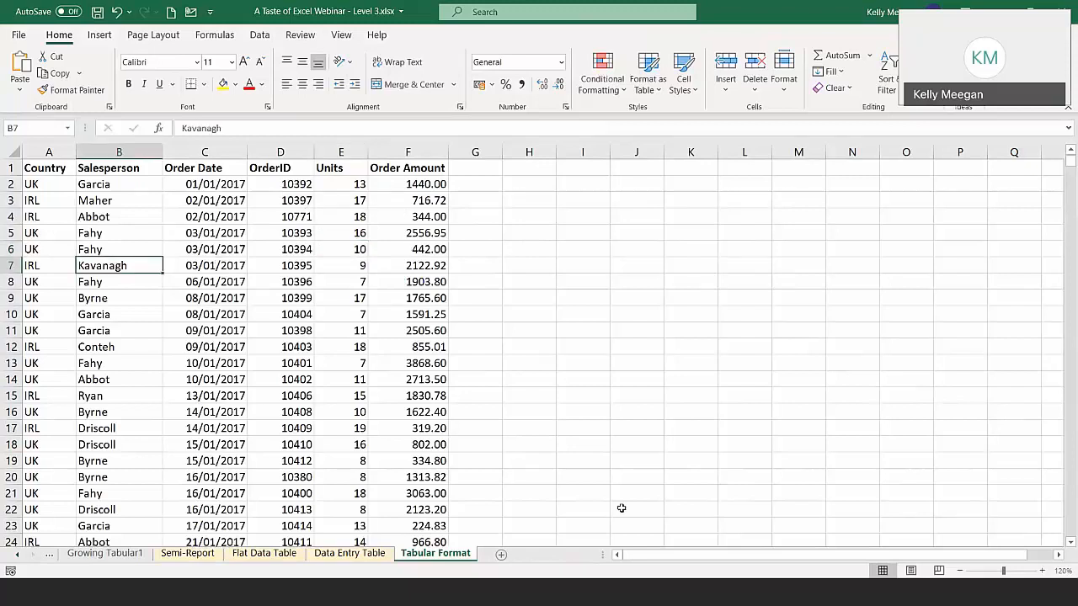
pyautogui.hotkey('ctrl', 'Down')
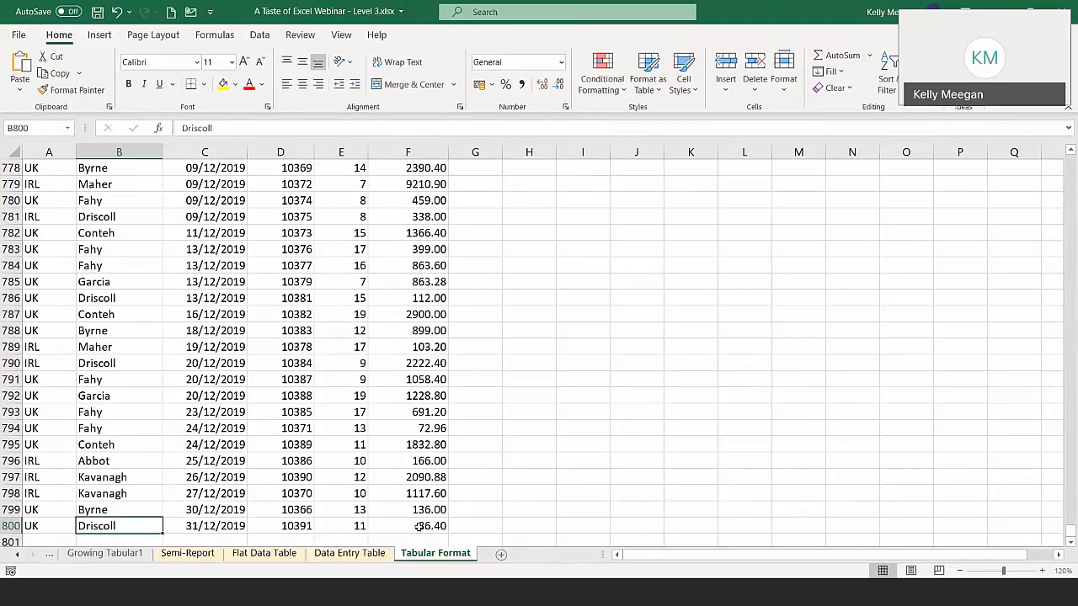
pyautogui.hotkey('ctrl', 'Up')
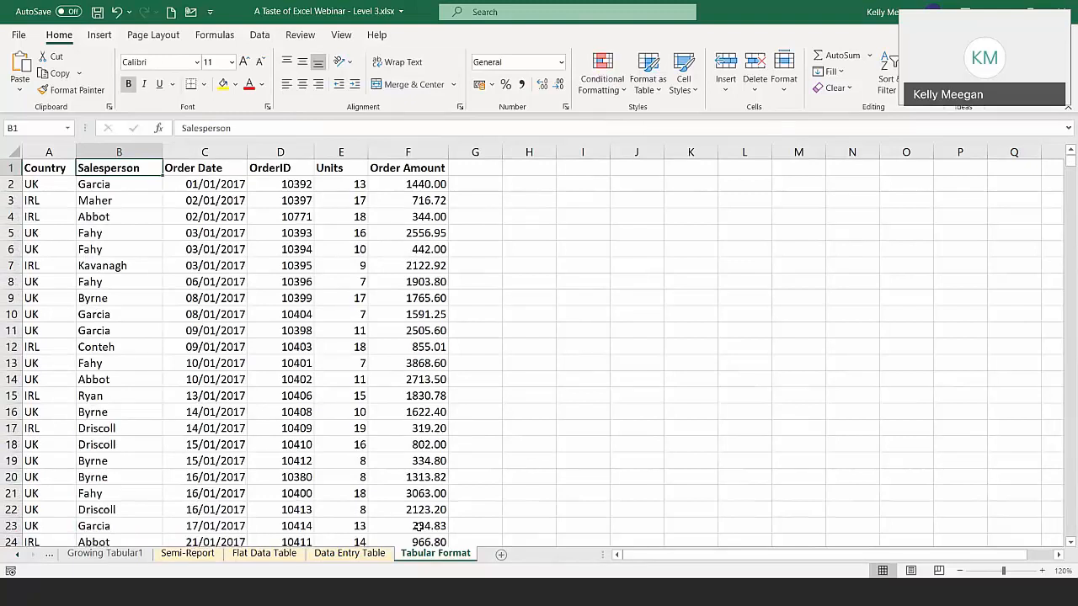
# Examine the individual order records in rows 2 to 4 of the Tabular Format sheet and the OrderID in D6
pyautogui.moveTo(54, 186); pyautogui.dragTo(445, 183)
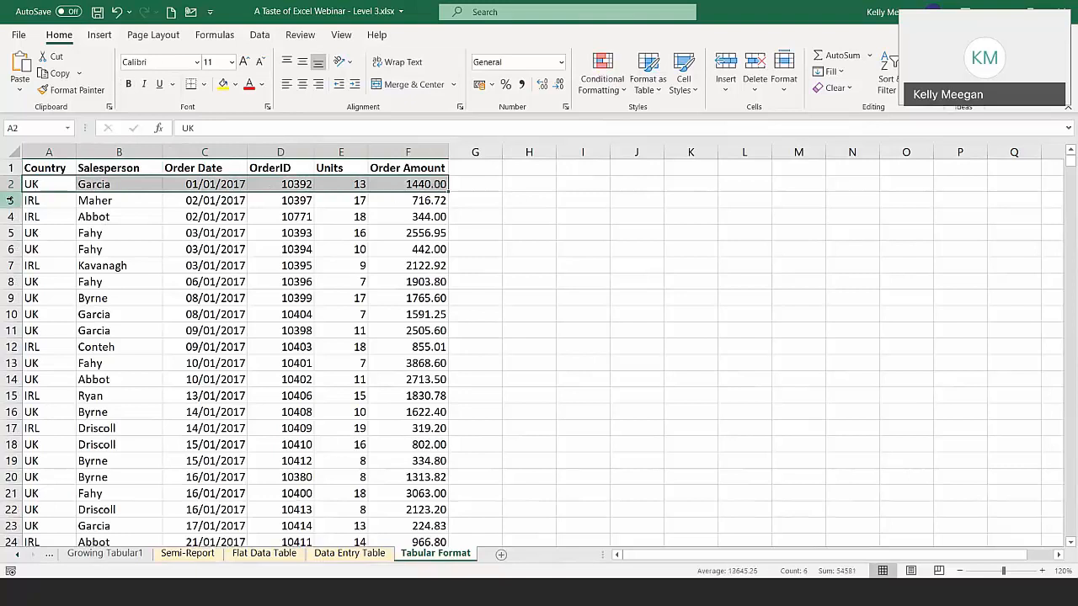
pyautogui.moveTo(48, 204); pyautogui.dragTo(442, 220)
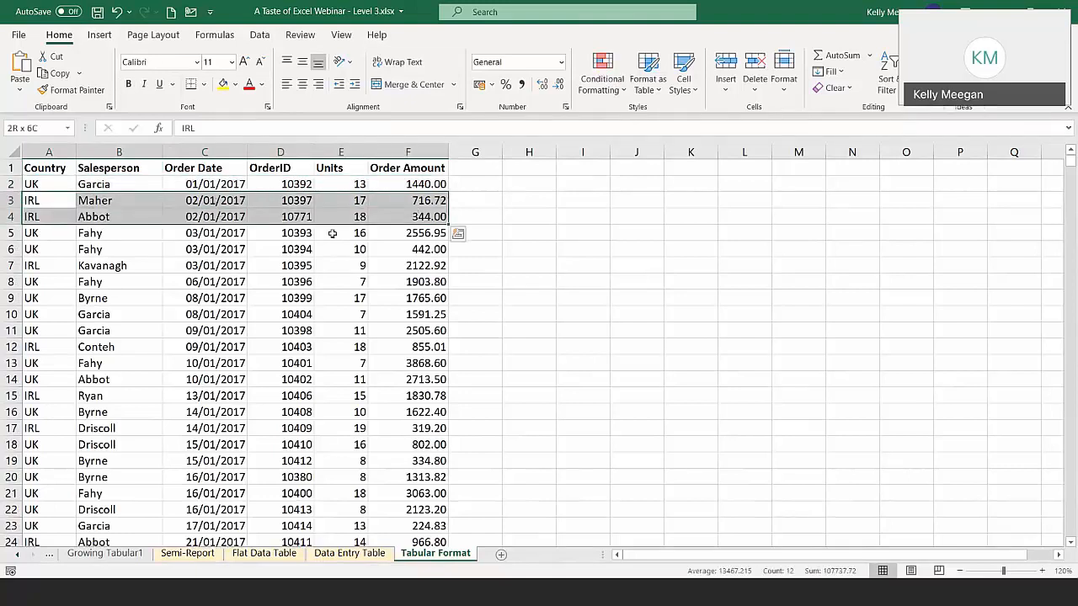
pyautogui.click(312, 250)
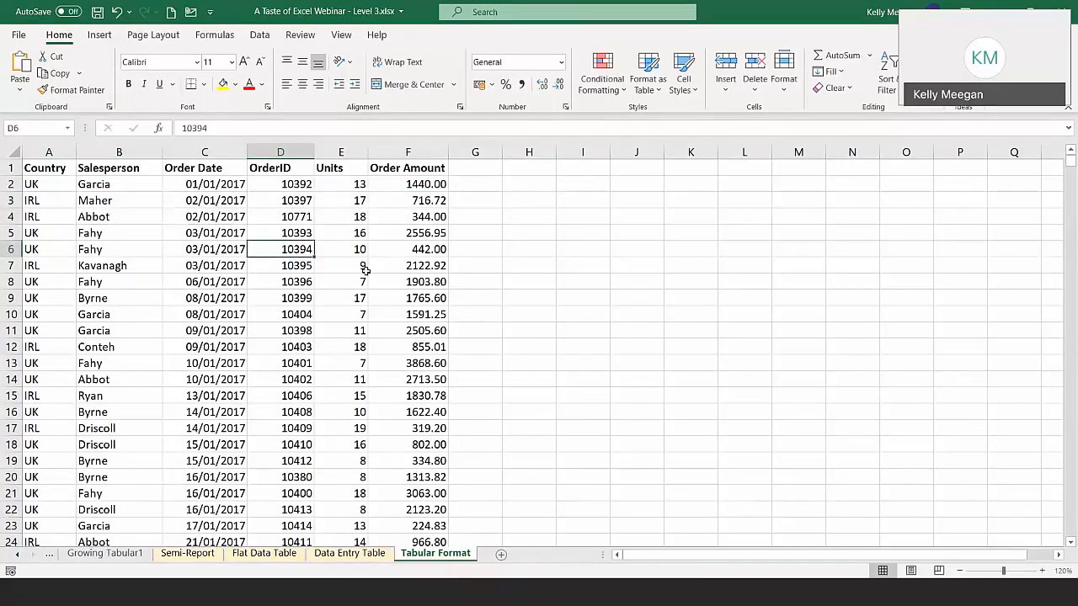